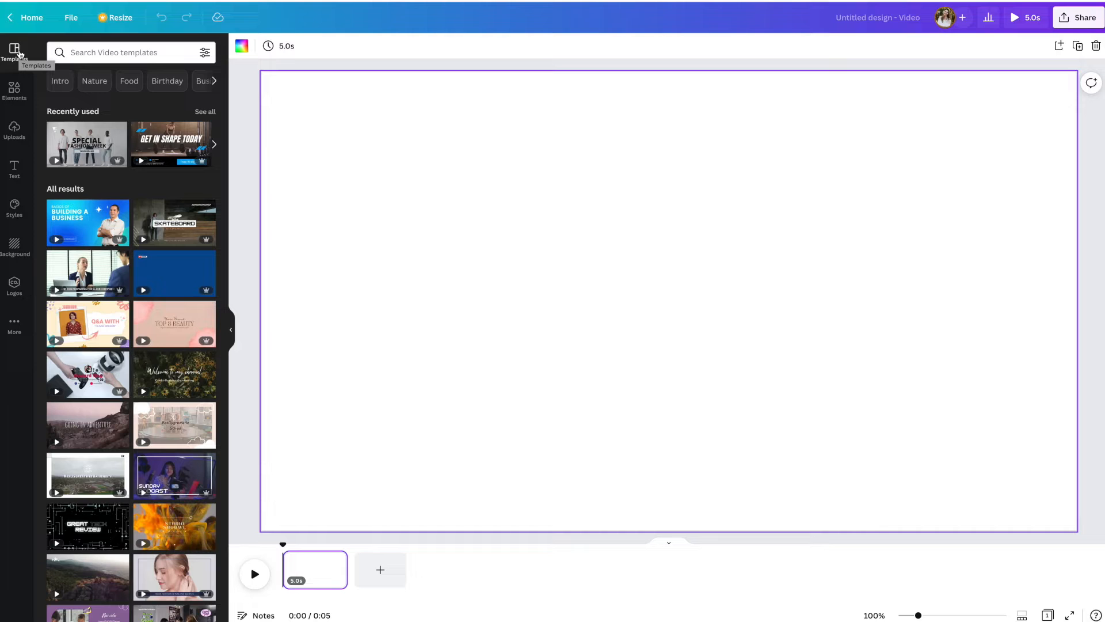
Step: Search the video templates for "welcome" and apply the "Welcome to my channel" page of the Colorful Fashion Youtube Intro template
{"action": "mouse_move", "coordinate": [123, 162]}
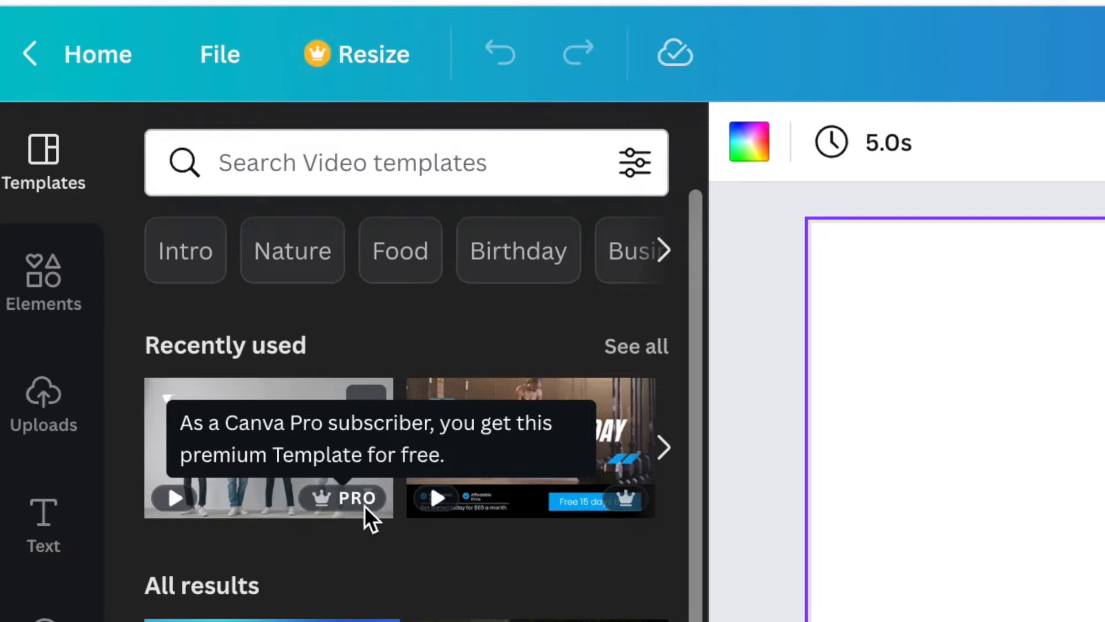
{"action": "mouse_move", "coordinate": [617, 511]}
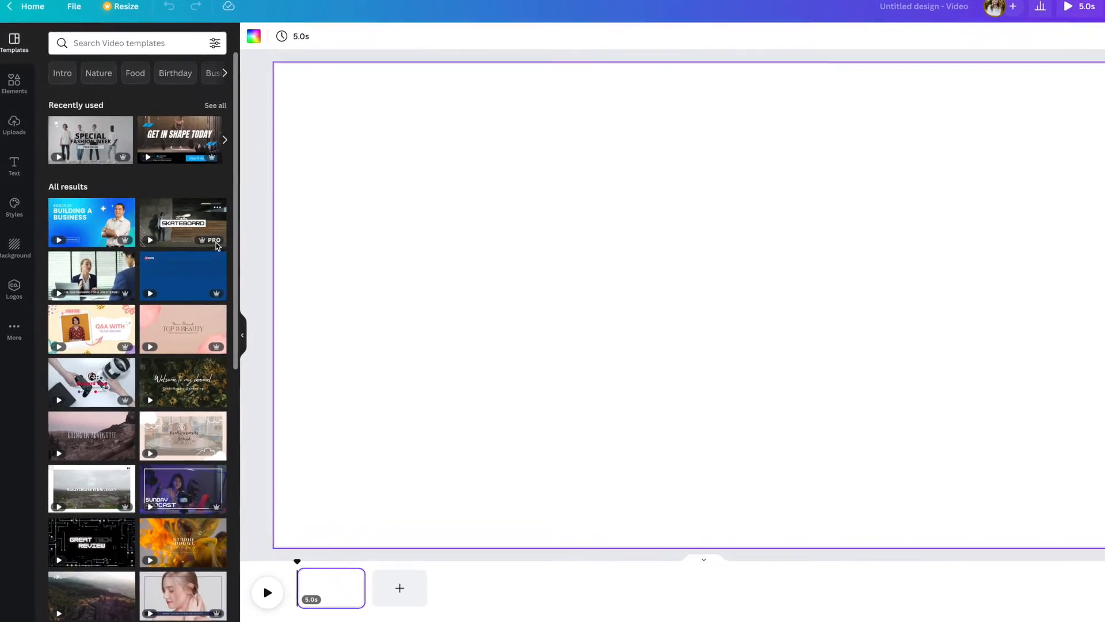
{"action": "mouse_move", "coordinate": [119, 244]}
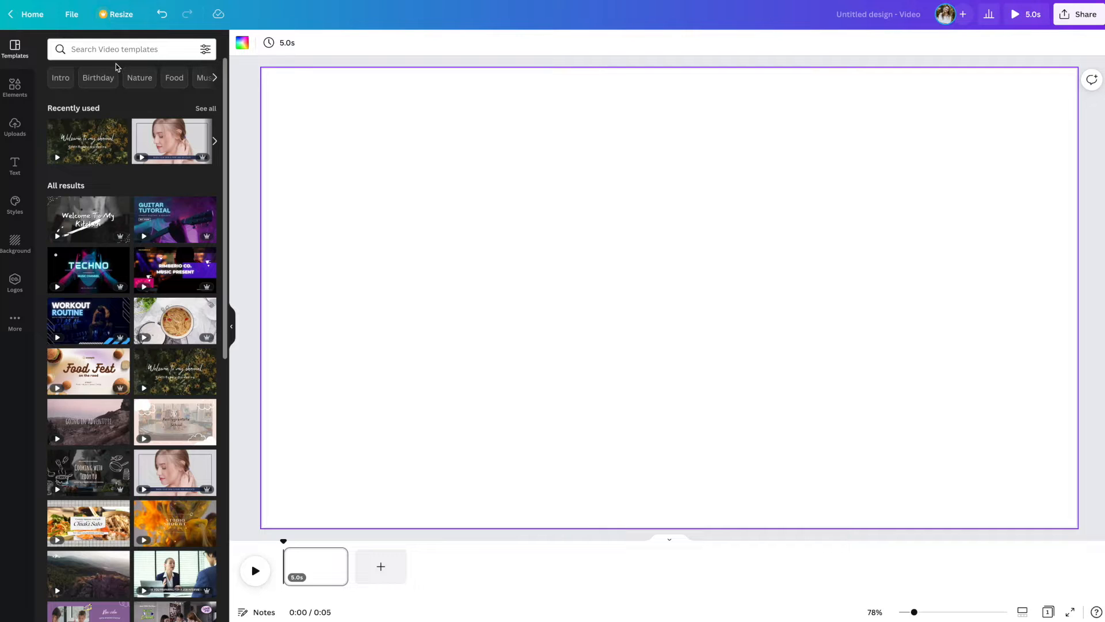
{"action": "left_click", "coordinate": [114, 52]}
{"action": "type", "text": "welcome"}
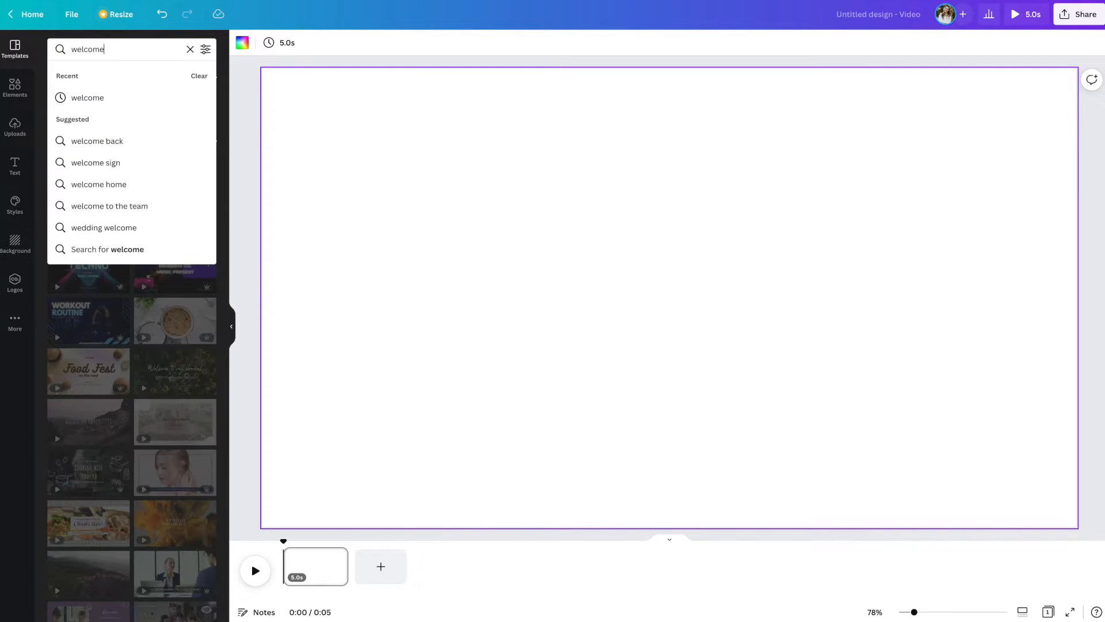
{"action": "left_click", "coordinate": [92, 99]}
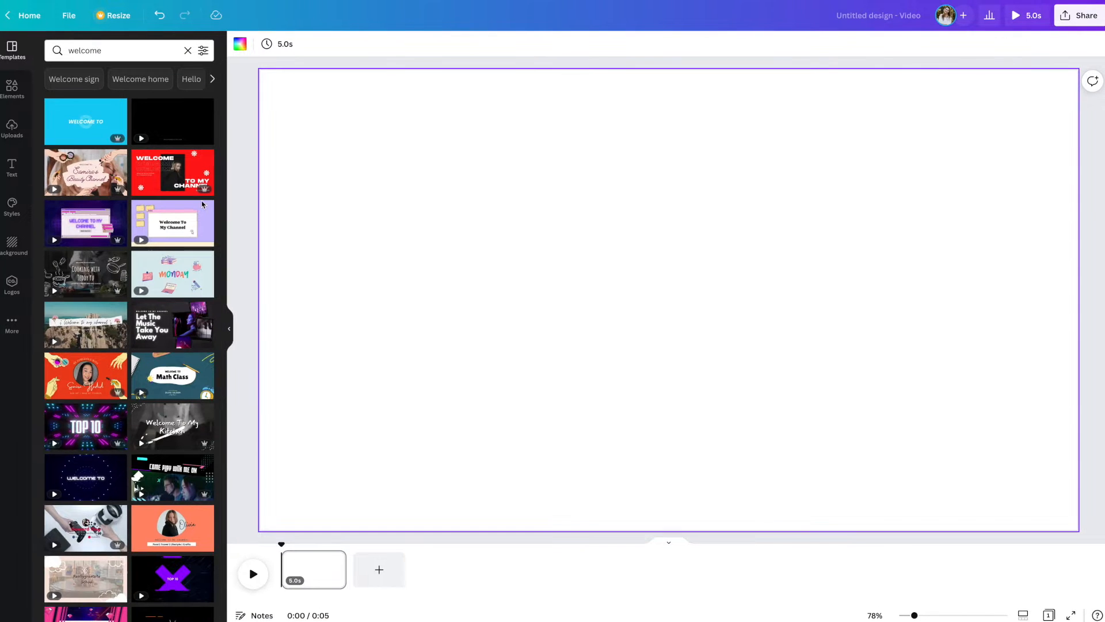
{"action": "scroll", "coordinate": [197, 204], "scroll_direction": "down", "scroll_amount": 4}
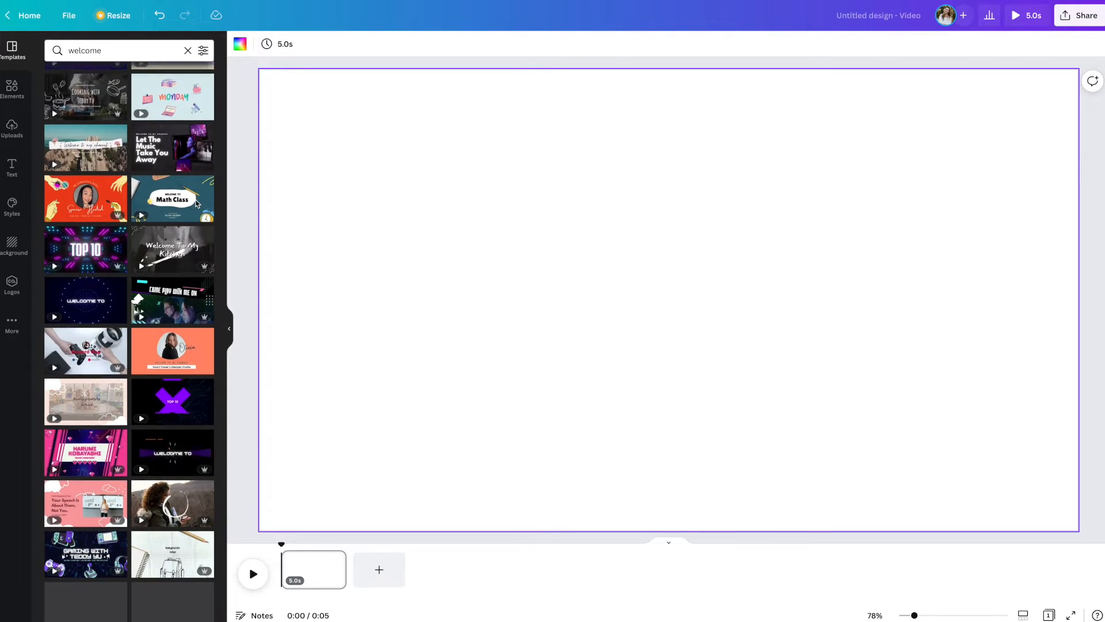
{"action": "scroll", "coordinate": [194, 203], "scroll_direction": "down", "scroll_amount": 6}
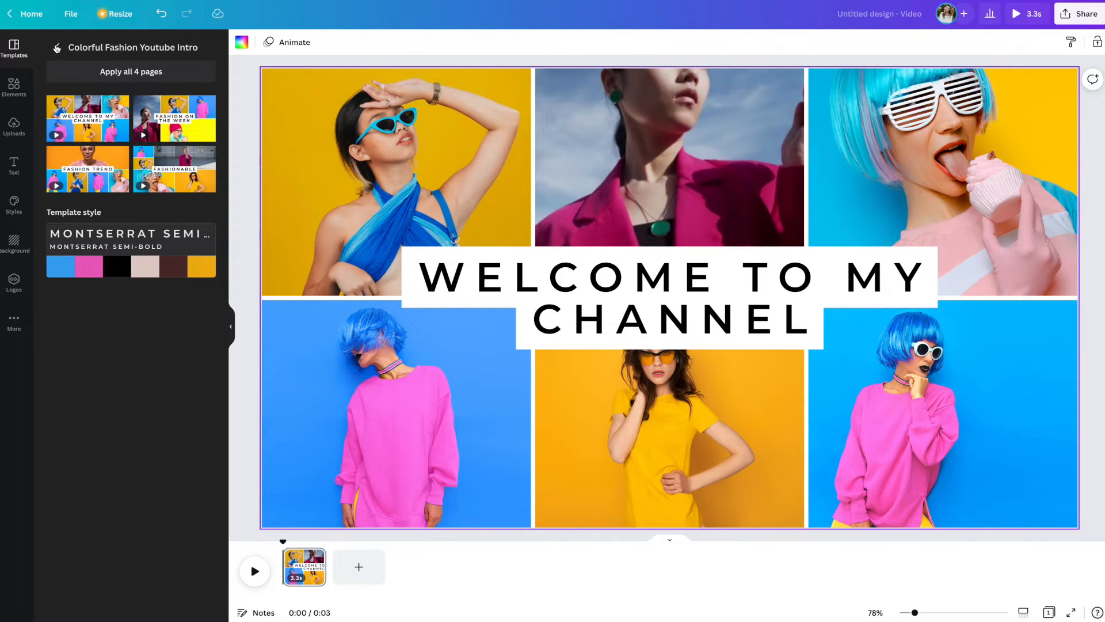
{"action": "left_click", "coordinate": [57, 48]}
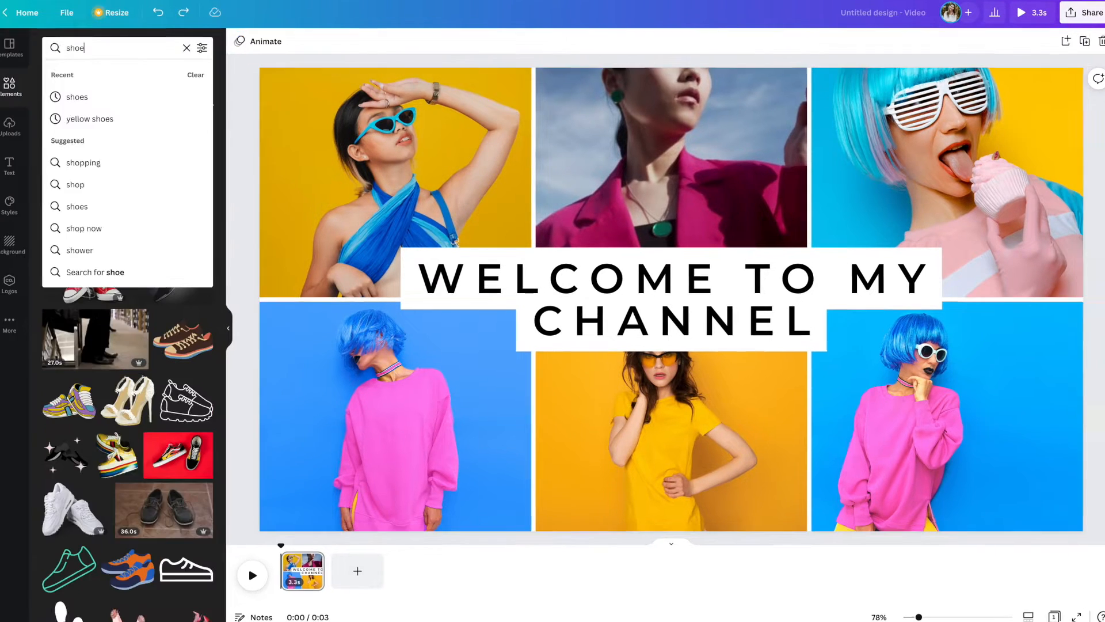
Step: Search the elements for "shoes" photos and add the white sneaker with metallic stripes to the page
{"action": "type", "text": "es"}
{"action": "key", "text": "Return"}
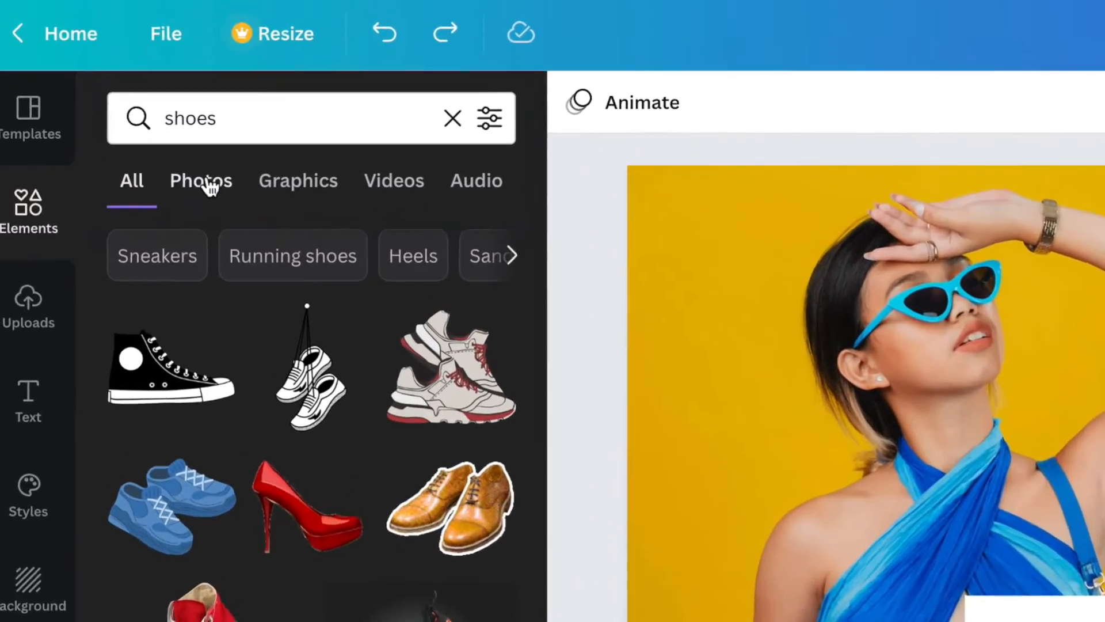
{"action": "left_click", "coordinate": [111, 99]}
{"action": "scroll", "coordinate": [514, 614], "scroll_direction": "down", "scroll_amount": 5}
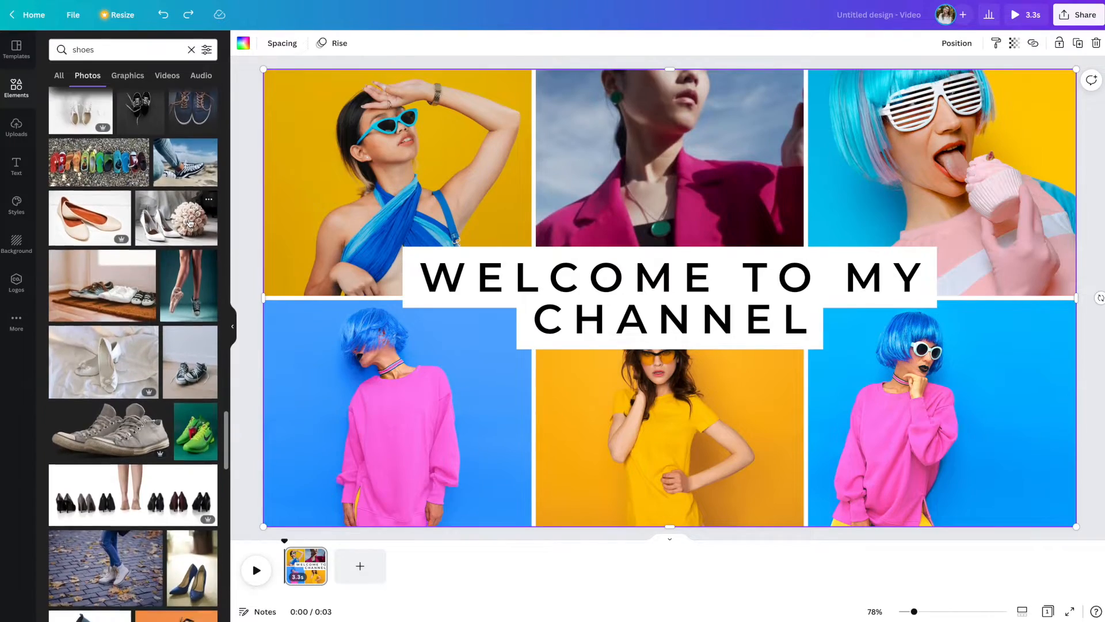
{"action": "scroll", "coordinate": [189, 223], "scroll_direction": "down", "scroll_amount": 5}
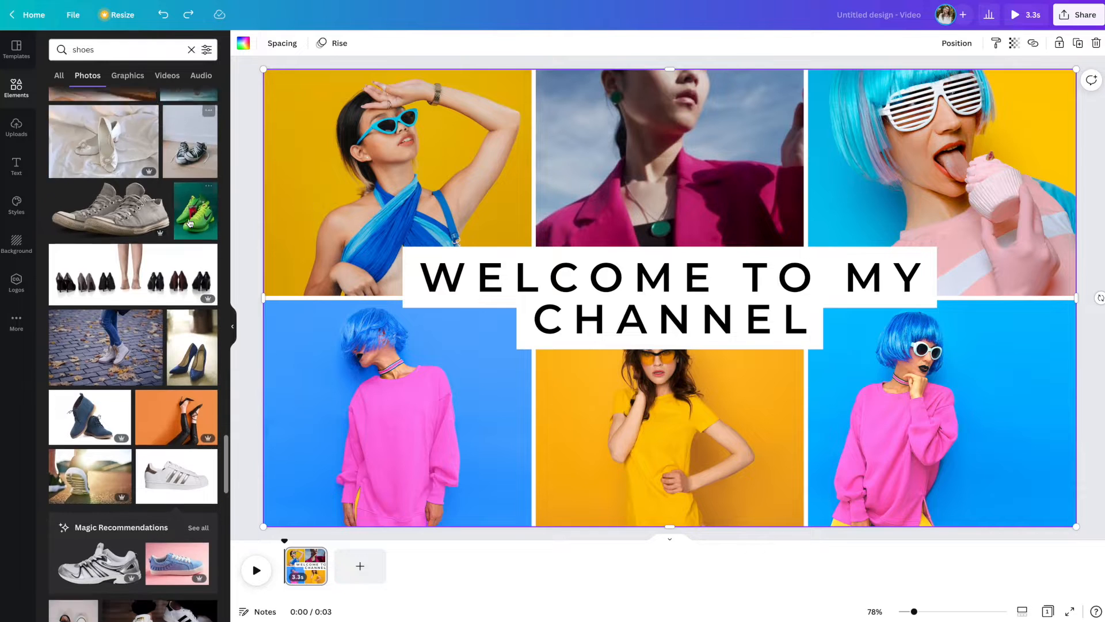
{"action": "scroll", "coordinate": [190, 223], "scroll_direction": "down", "scroll_amount": 3}
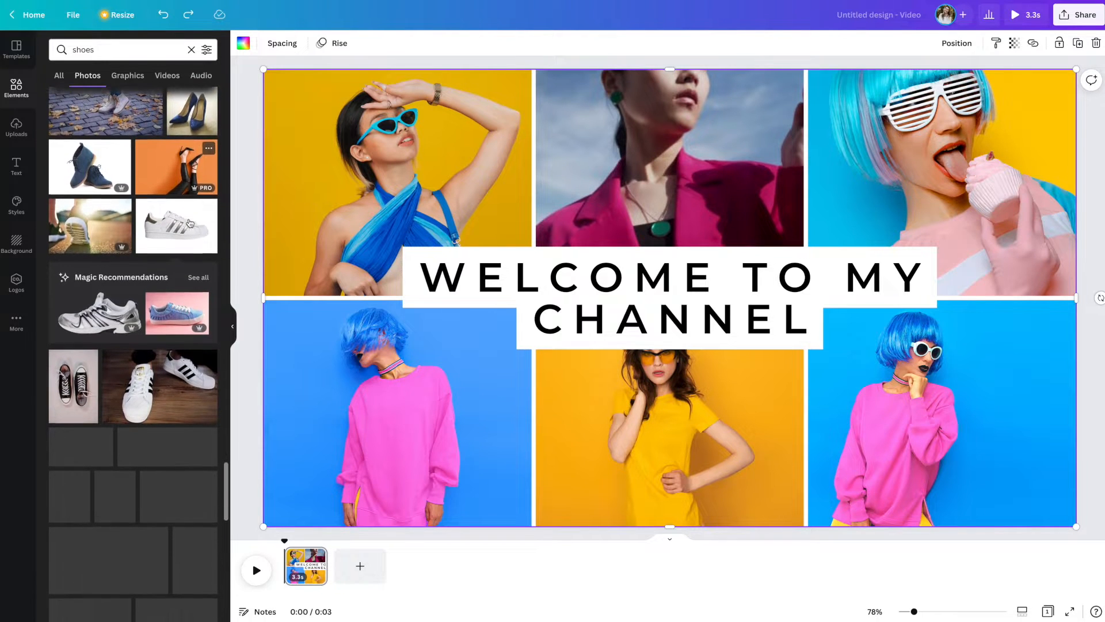
{"action": "left_click", "coordinate": [192, 232]}
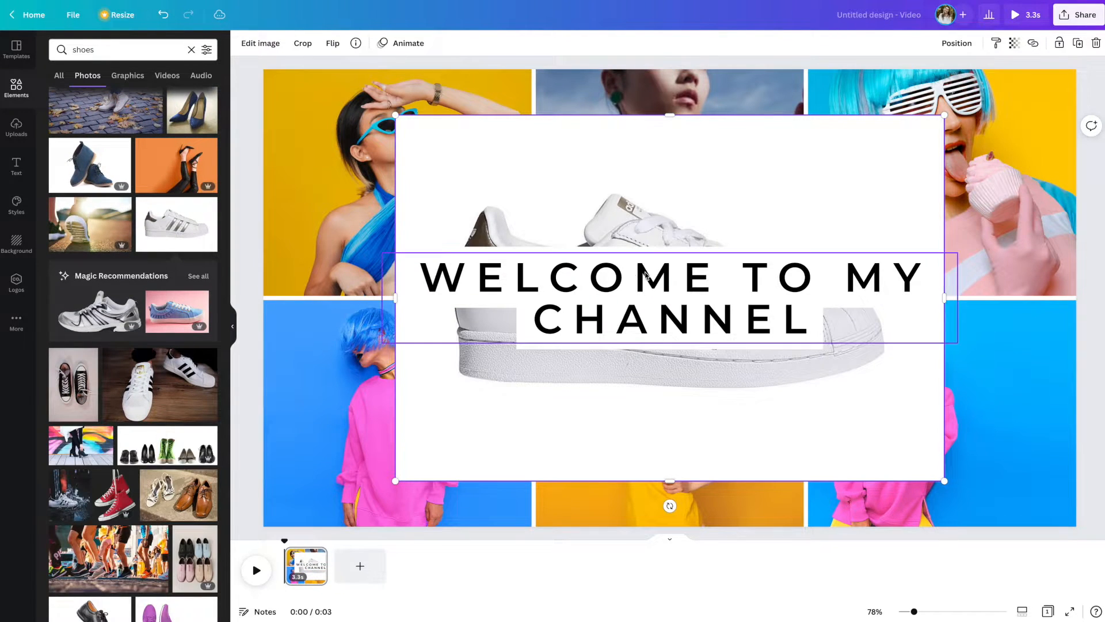
Step: Place the white sneaker photo in the upper-left frame of the photo grid and adjust its position inside the frame
{"action": "left_click_drag", "start_coordinate": [657, 231], "coordinate": [491, 163]}
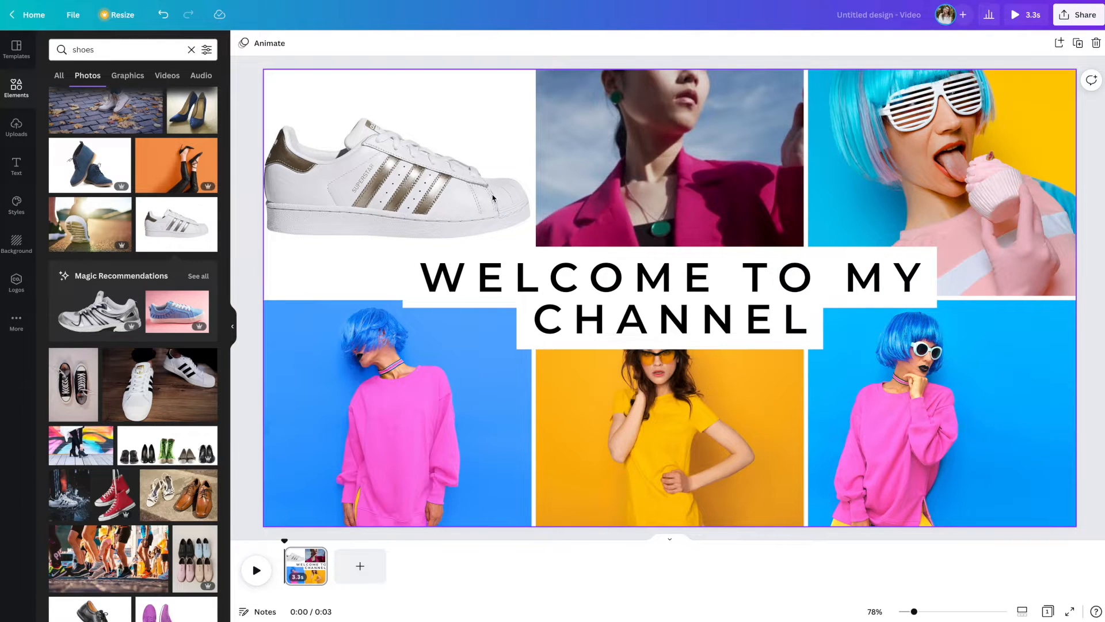
{"action": "double_click", "coordinate": [490, 196]}
{"action": "left_click_drag", "start_coordinate": [491, 193], "coordinate": [492, 190]}
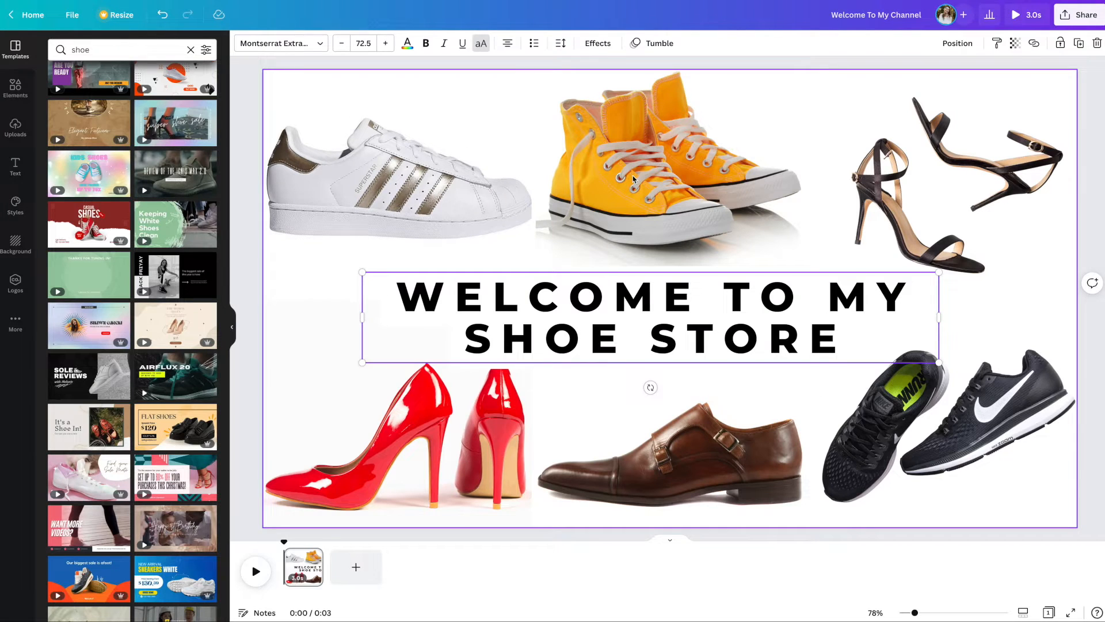
{"action": "left_click", "coordinate": [632, 179]}
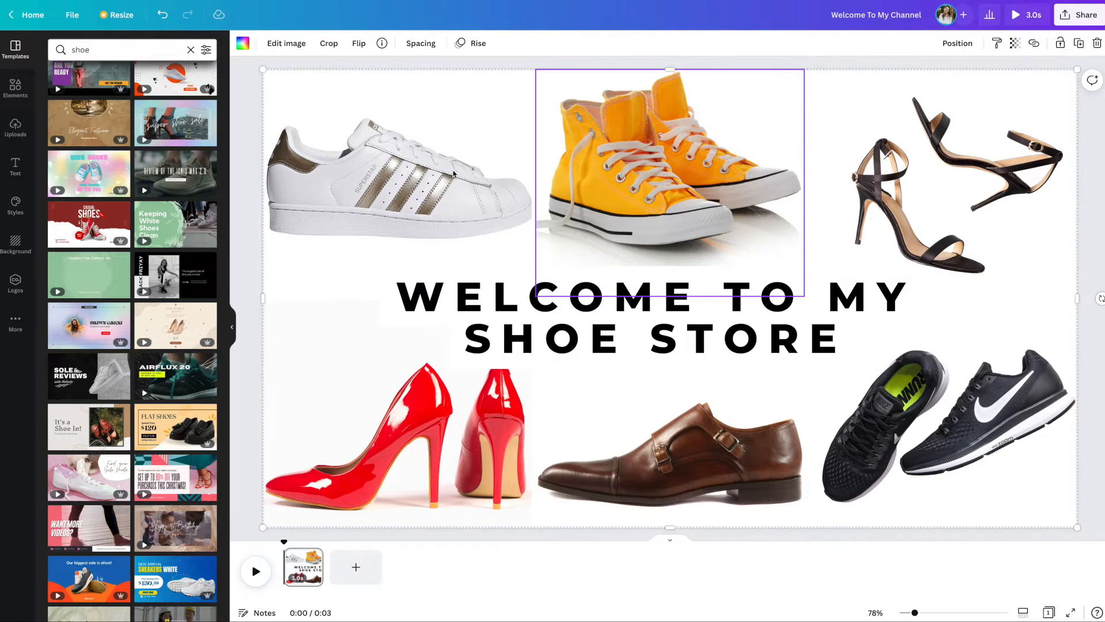
Step: Play the "Welcome to my shoe store" page to preview its animation
{"action": "left_click", "coordinate": [737, 330]}
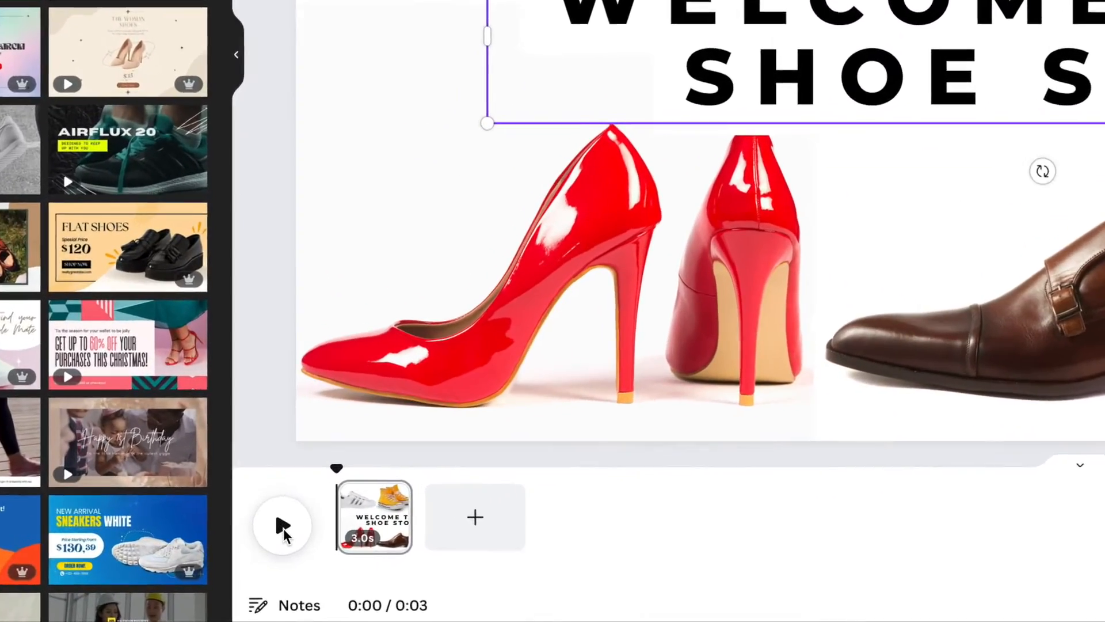
{"action": "left_click_drag", "start_coordinate": [337, 568], "coordinate": [360, 549]}
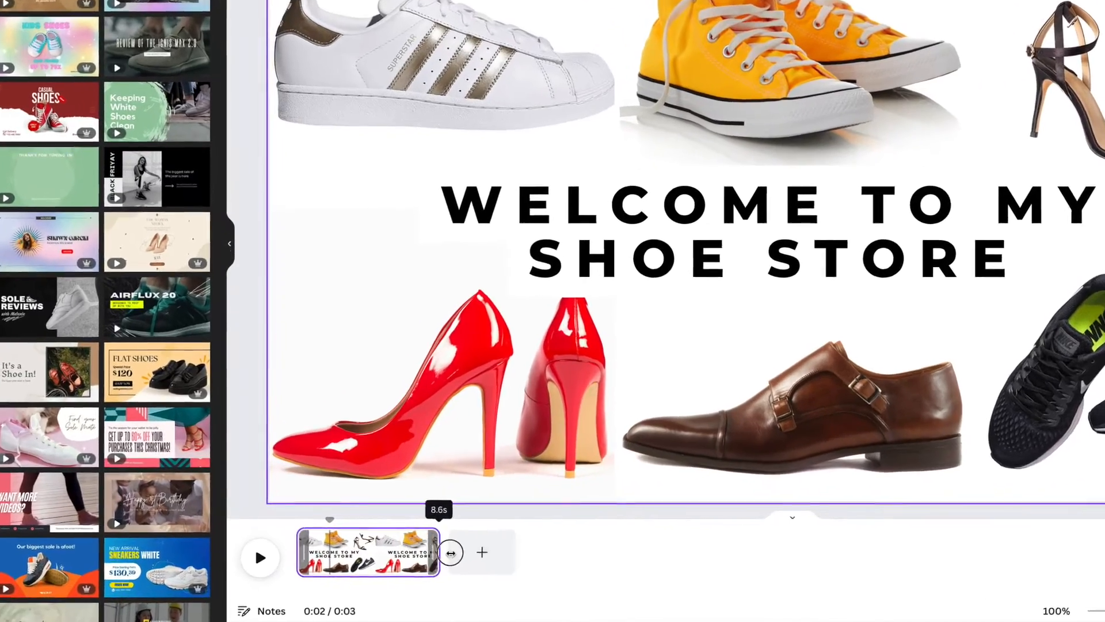
{"action": "left_click_drag", "start_coordinate": [449, 499], "coordinate": [434, 500]}
{"action": "left_click", "coordinate": [279, 513]}
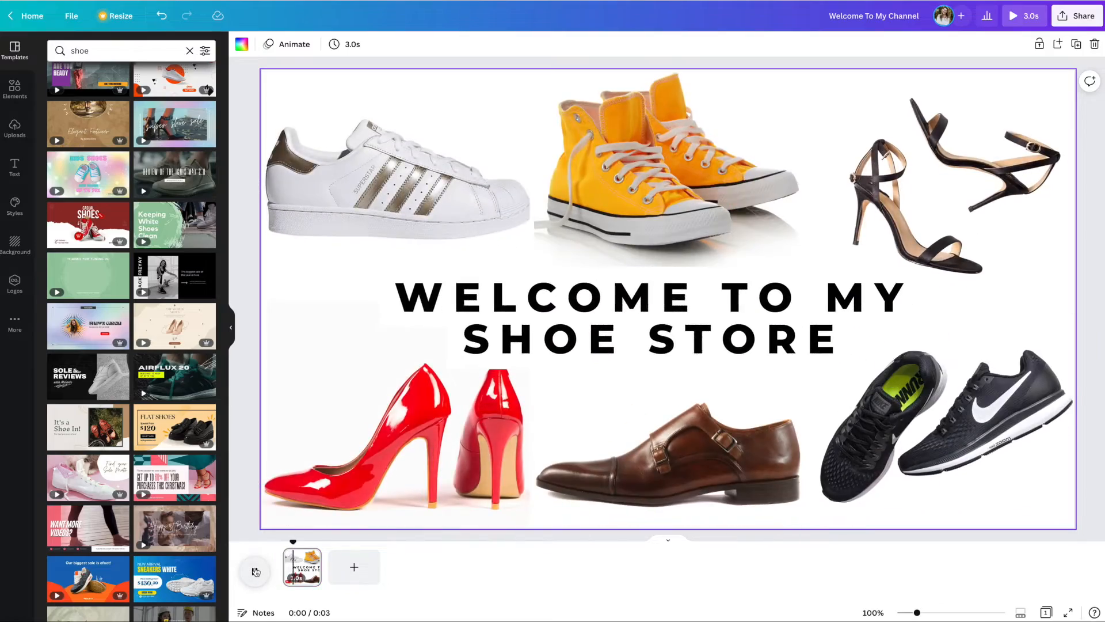
{"action": "left_click", "coordinate": [256, 571]}
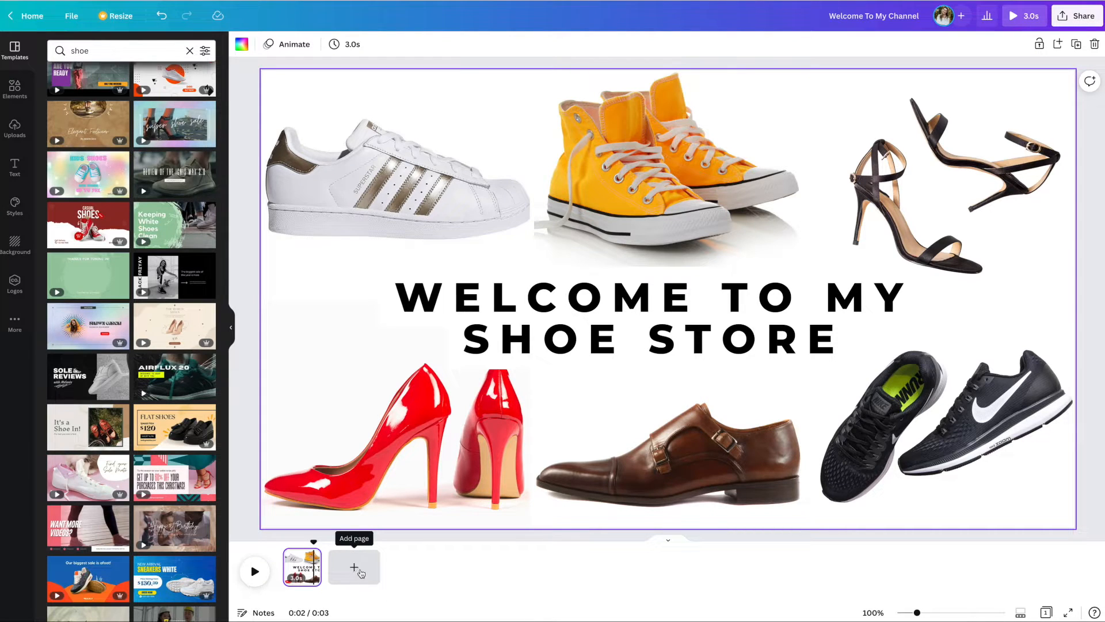
Step: Add a blank second page and search the video templates for "shoe"
{"action": "left_click", "coordinate": [357, 567]}
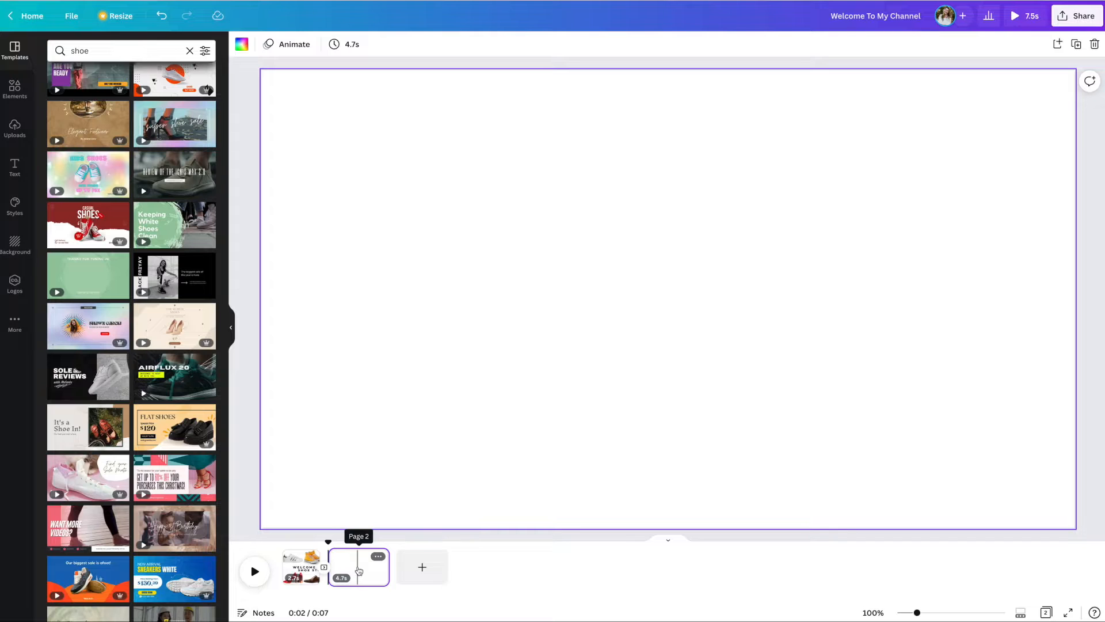
{"action": "left_click", "coordinate": [49, 46]}
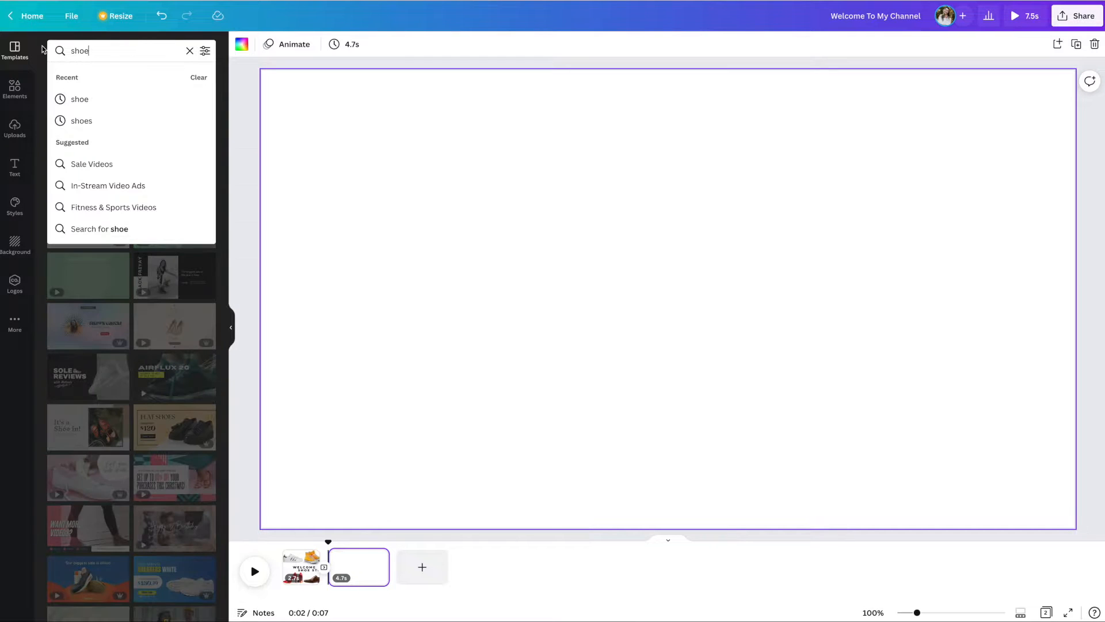
{"action": "key", "text": "Return"}
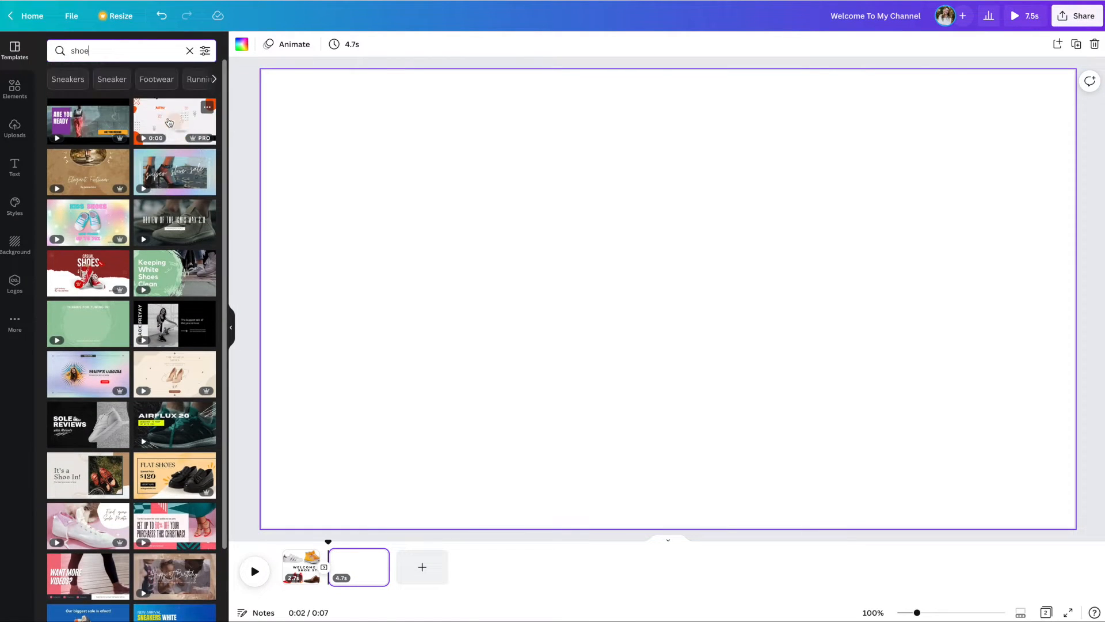
Step: Open the Cream and Green Minimalist Product Listing slideshow template and apply its "It's a Shoe In!" page to a new second page
{"action": "scroll", "coordinate": [187, 133], "scroll_direction": "down", "scroll_amount": 2}
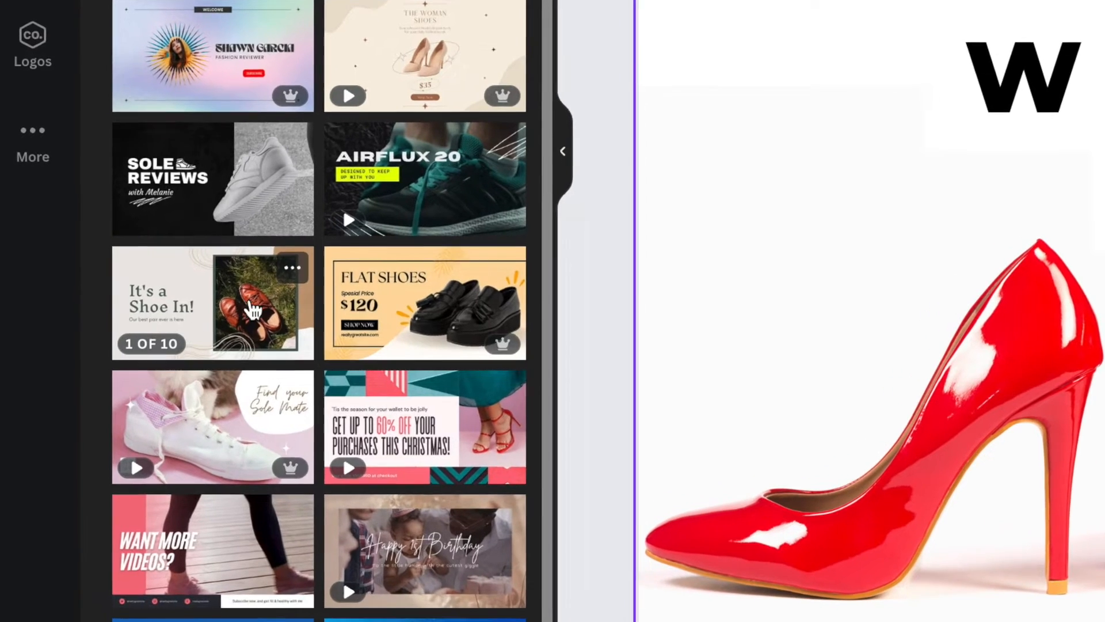
{"action": "left_click", "coordinate": [153, 344]}
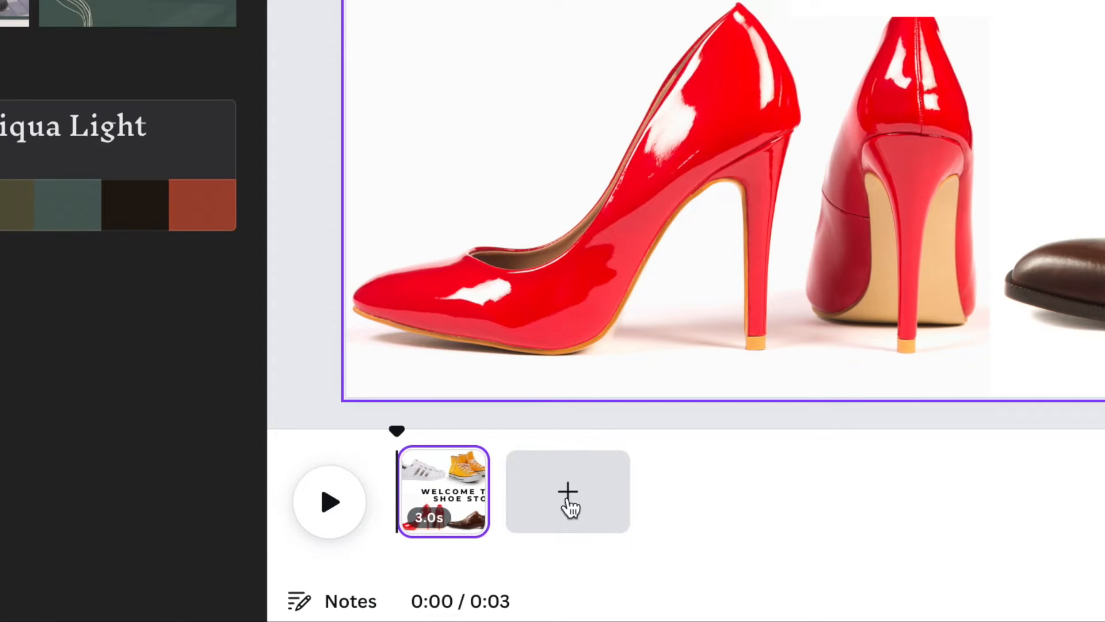
{"action": "left_click", "coordinate": [355, 569]}
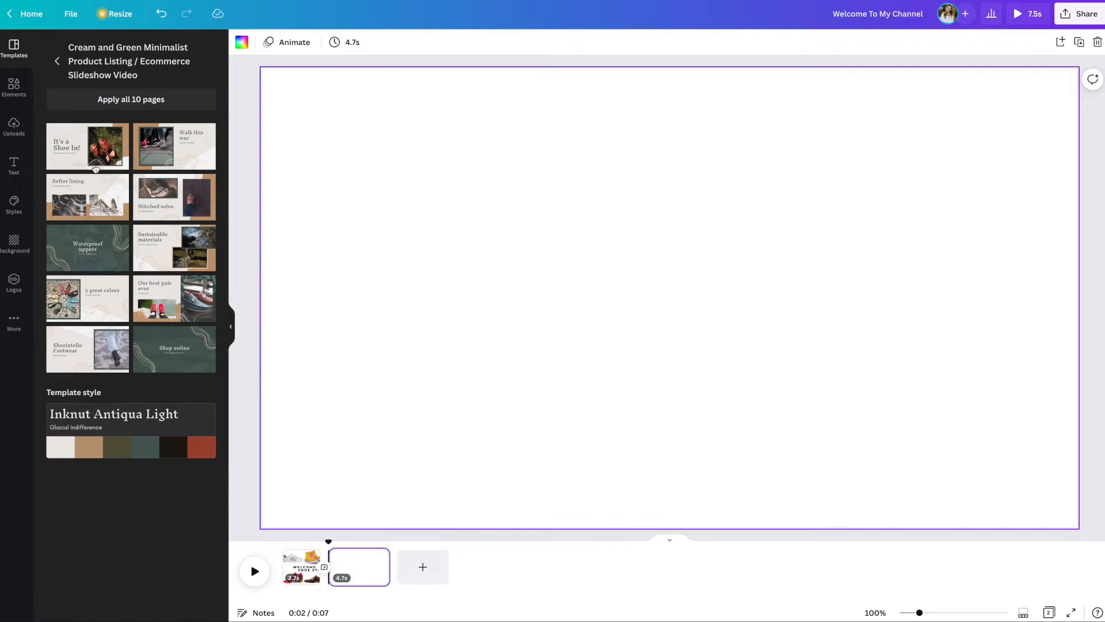
{"action": "left_click", "coordinate": [88, 147]}
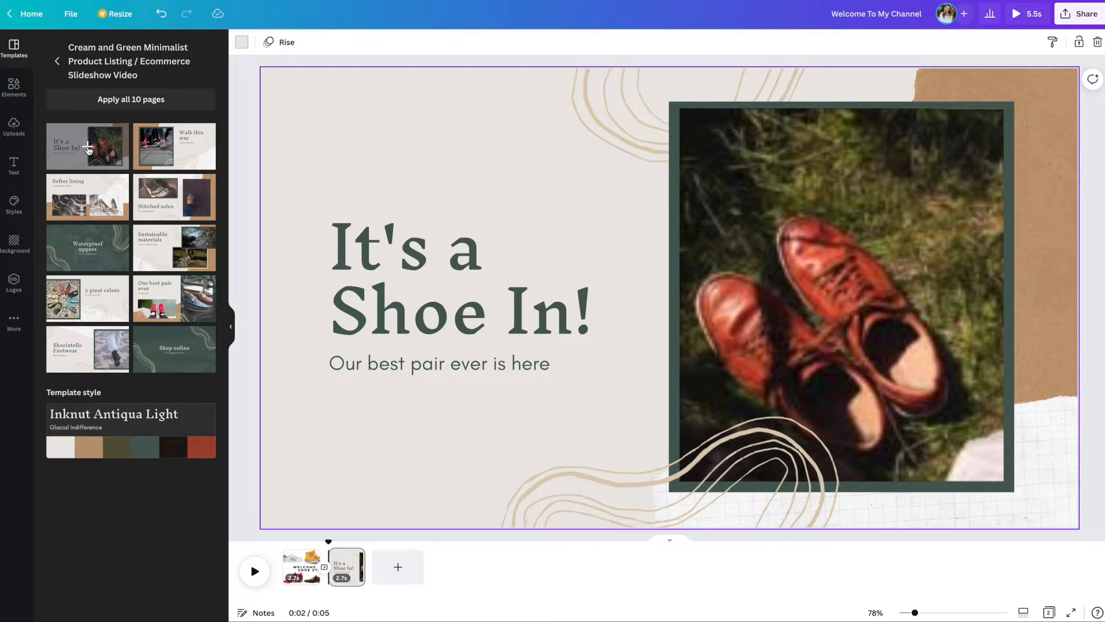
Step: Add four more pages using the template's "Walk this way", "Softer lining", "Stitched soles" and "Waterproof uppers" layouts
{"action": "left_click", "coordinate": [398, 567]}
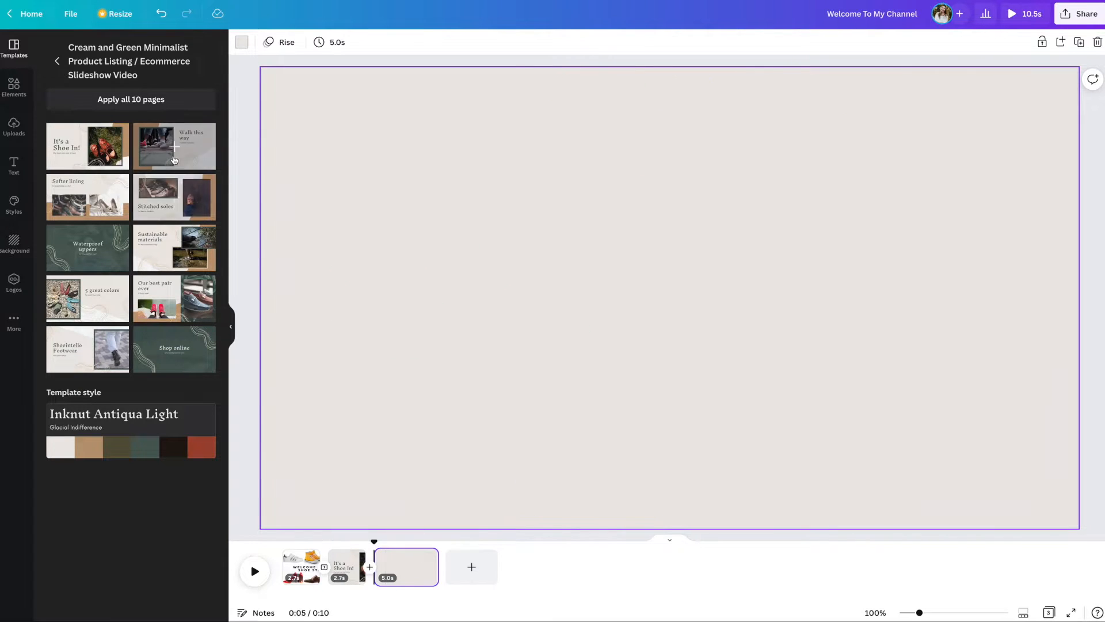
{"action": "left_click", "coordinate": [174, 156]}
{"action": "left_click", "coordinate": [472, 567]}
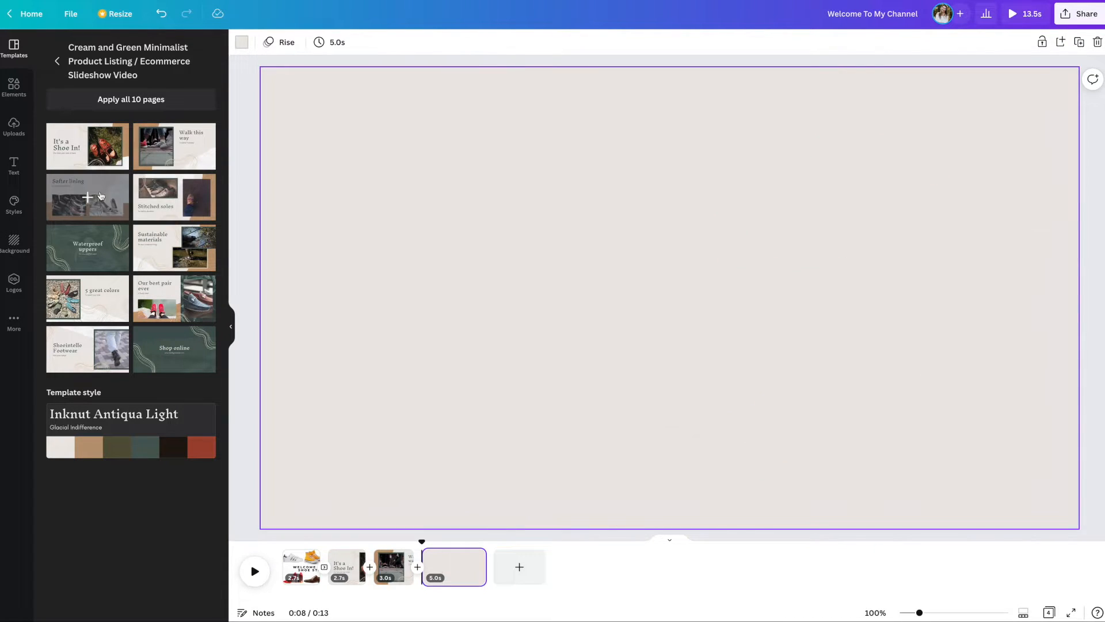
{"action": "left_click", "coordinate": [88, 197]}
{"action": "left_click", "coordinate": [519, 567]}
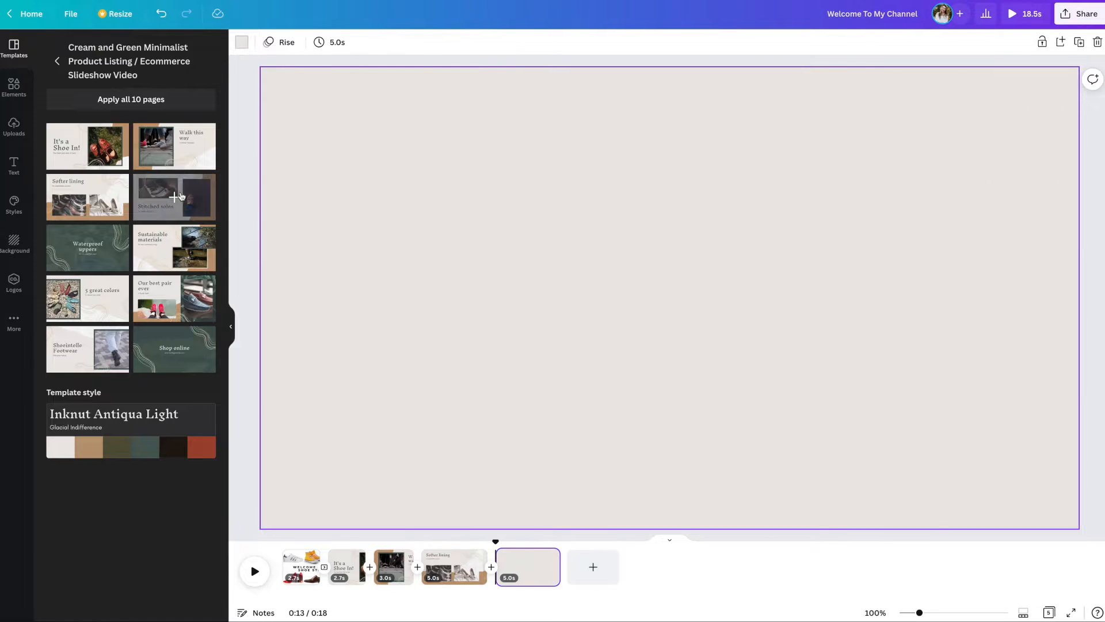
{"action": "left_click", "coordinate": [174, 197]}
{"action": "left_click", "coordinate": [567, 567]}
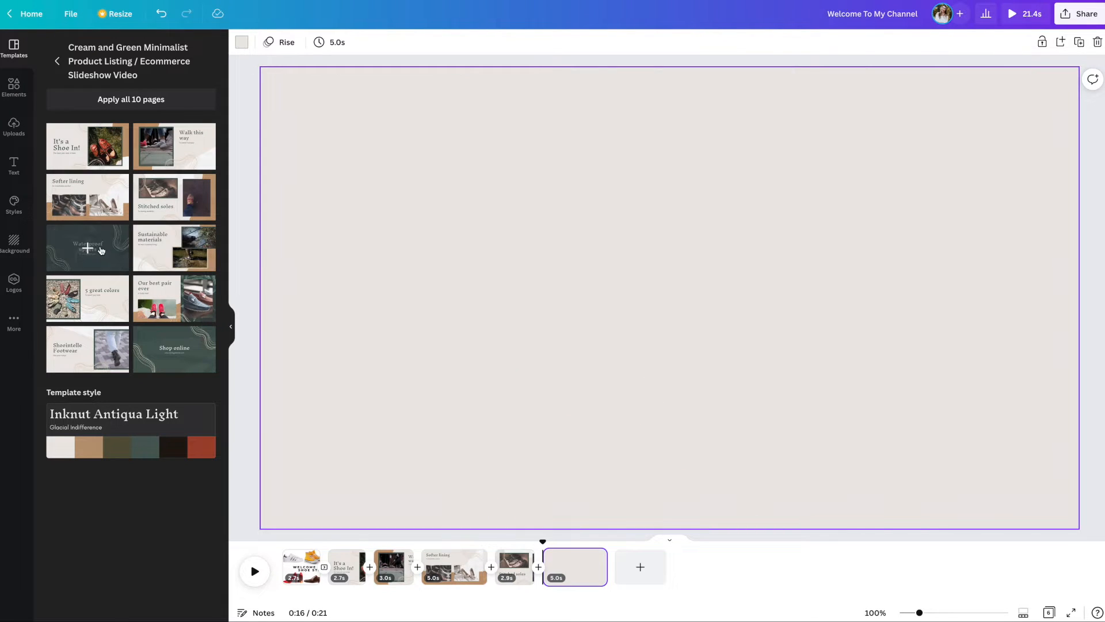
{"action": "left_click", "coordinate": [91, 247]}
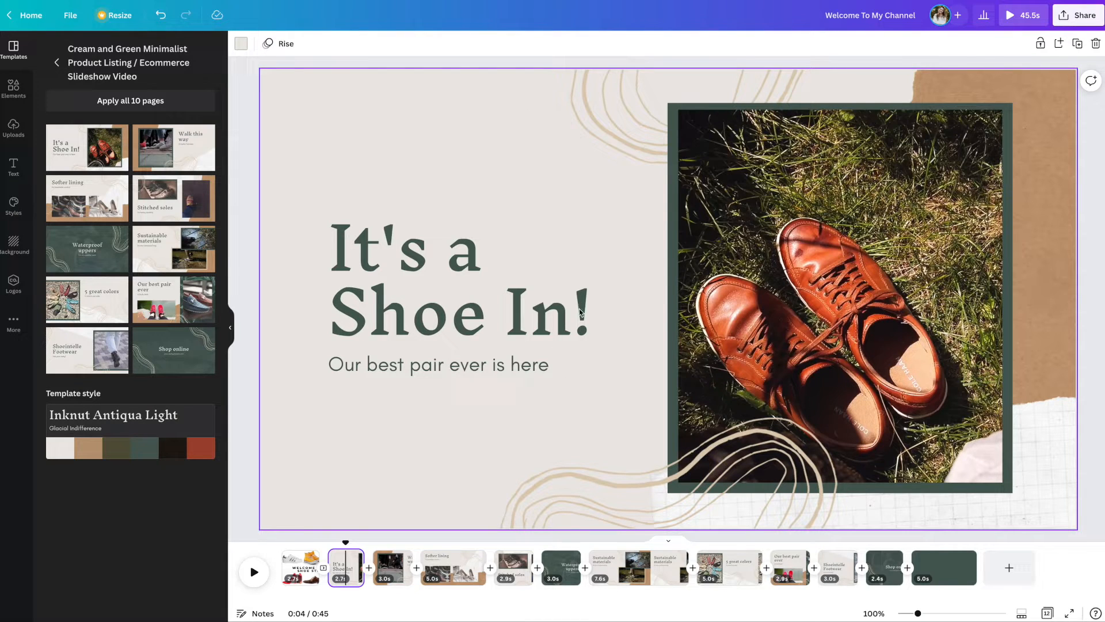
Step: Find the shoes photo of raised legs in sneakers against a white brick wall and add it to the "It's a Shoe In!" page
{"action": "left_click", "coordinate": [16, 92]}
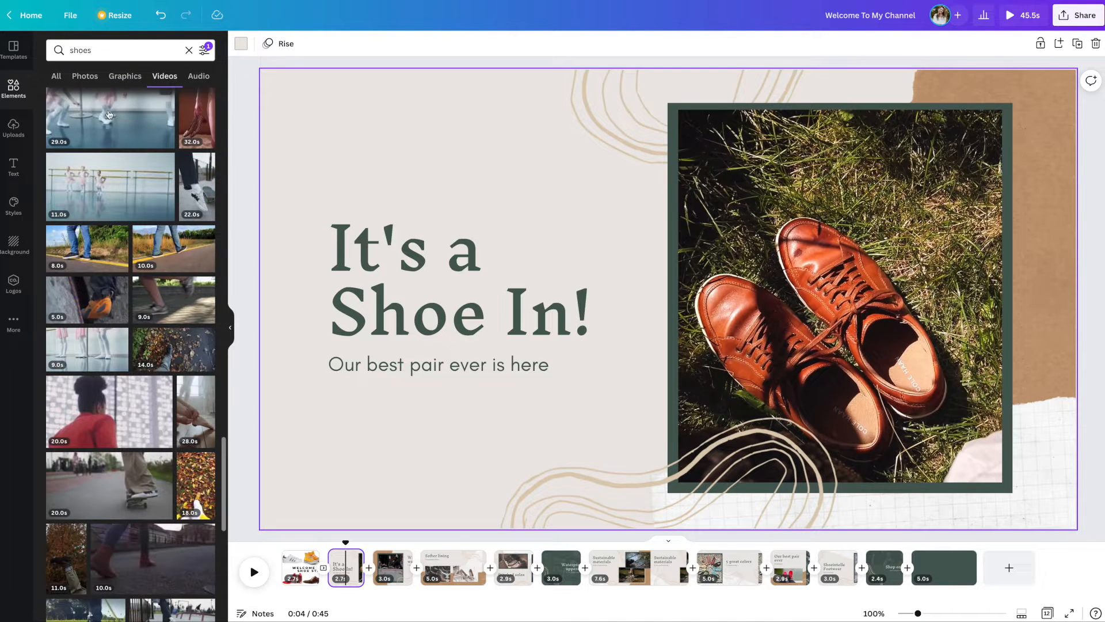
{"action": "left_click", "coordinate": [85, 76]}
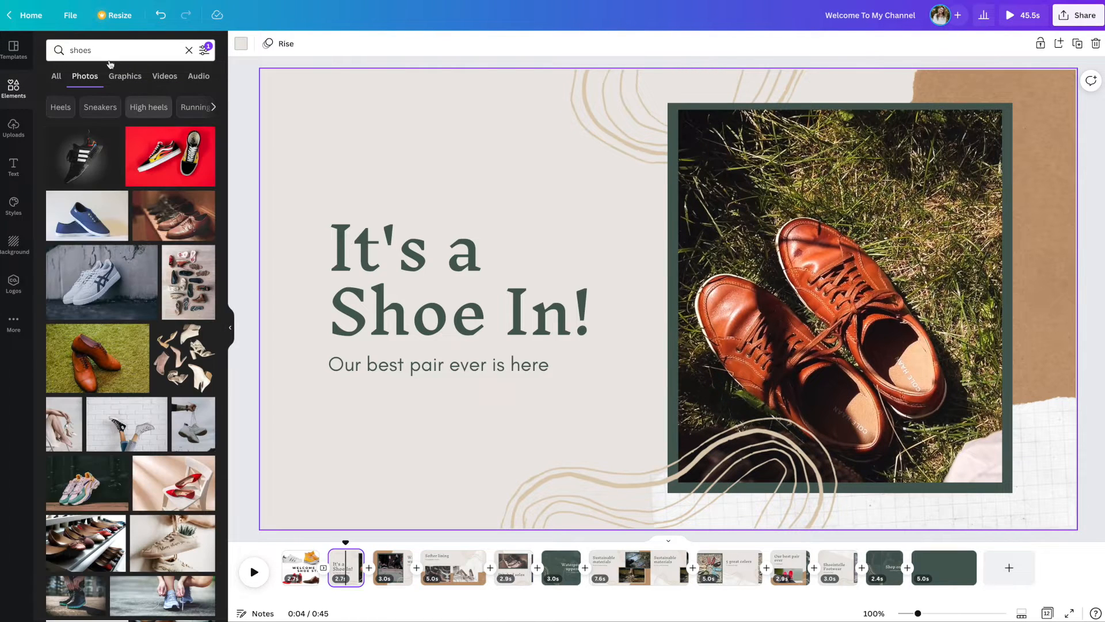
{"action": "scroll", "coordinate": [148, 253], "scroll_direction": "down", "scroll_amount": 3}
{"action": "scroll", "coordinate": [171, 310], "scroll_direction": "down", "scroll_amount": 3}
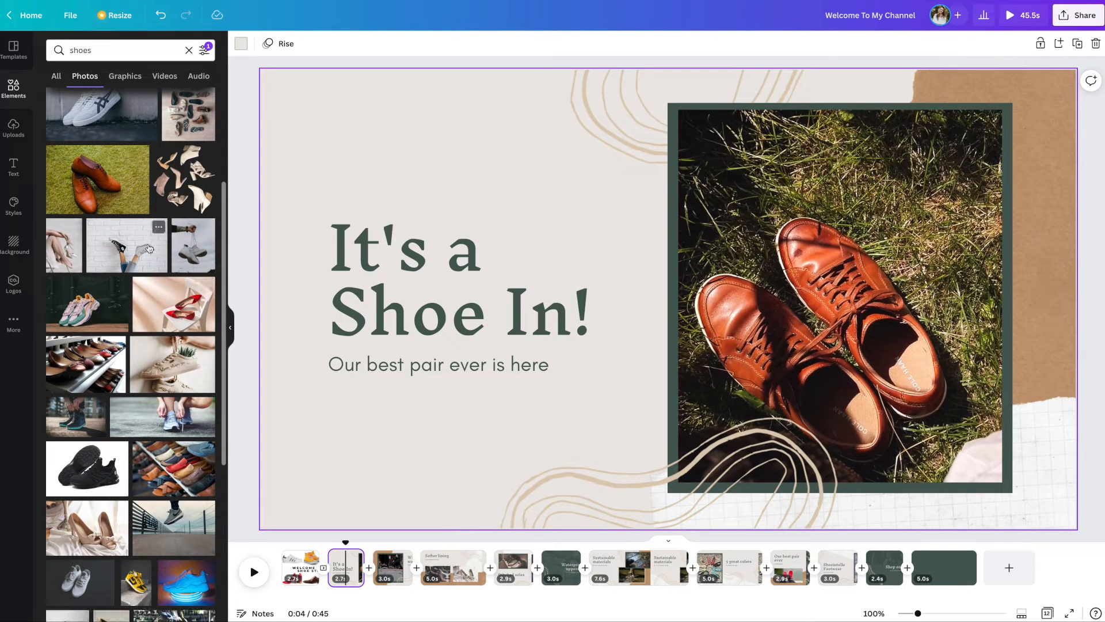
{"action": "left_click", "coordinate": [136, 249]}
Step: Enlarge and reposition the brick-wall sneakers photo so it covers the whole "It's a Shoe In!" page
{"action": "left_click_drag", "start_coordinate": [714, 242], "coordinate": [602, 220]}
{"action": "left_click_drag", "start_coordinate": [809, 437], "coordinate": [1085, 558]}
{"action": "left_click_drag", "start_coordinate": [893, 456], "coordinate": [890, 371]}
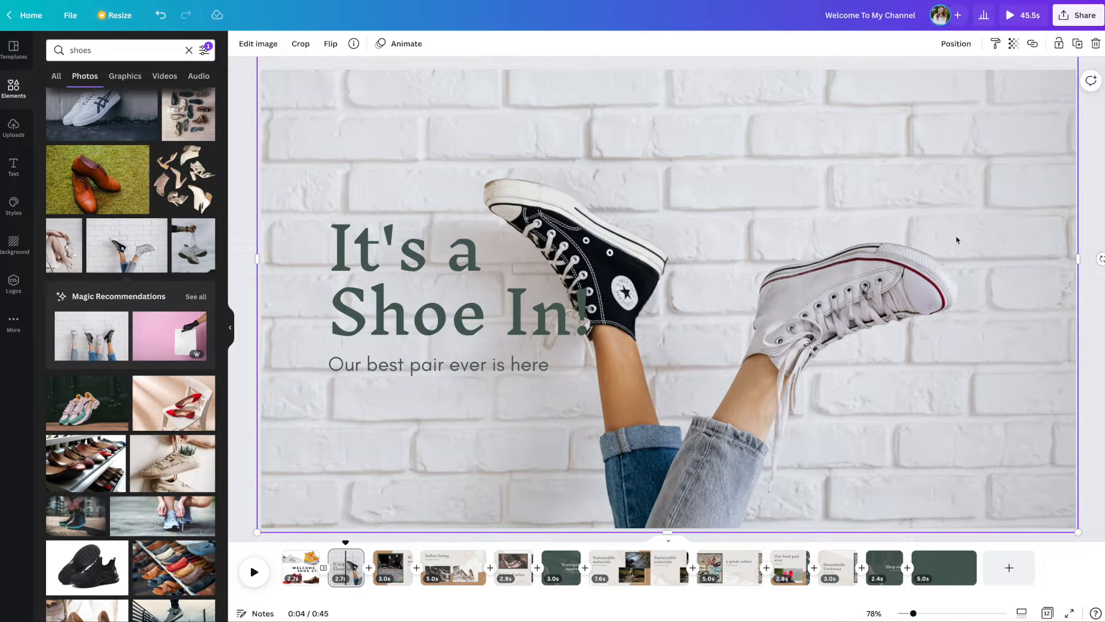
Step: Send the brick-wall sneakers photo backward three levels so it sits behind all other elements on the page
{"action": "left_click", "coordinate": [956, 44]}
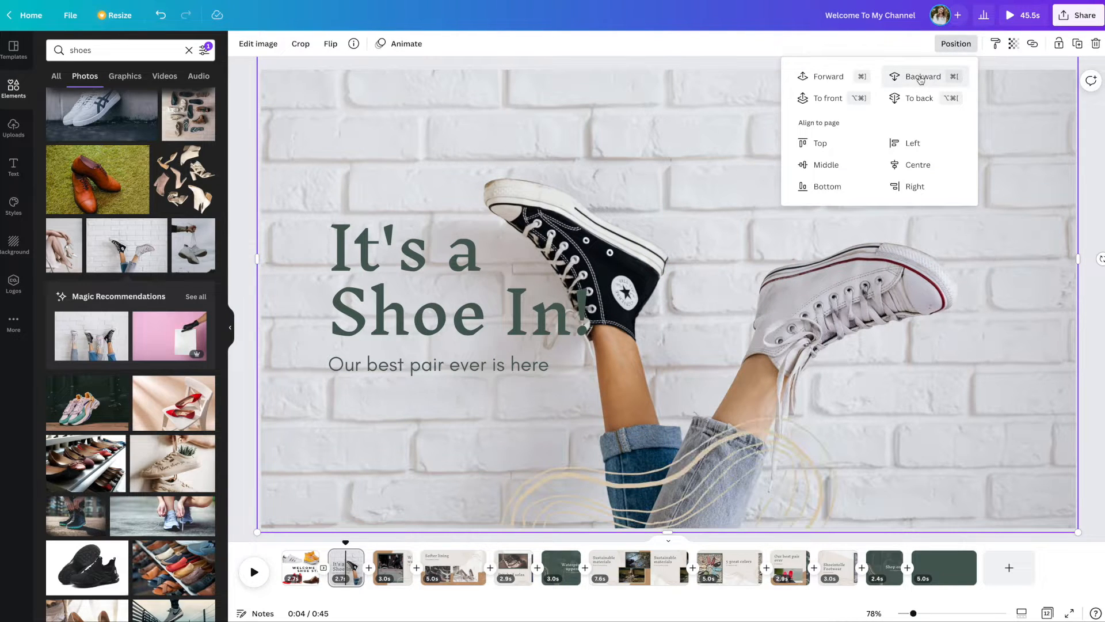
{"action": "left_click", "coordinate": [921, 78]}
{"action": "left_click", "coordinate": [921, 80]}
{"action": "left_click", "coordinate": [921, 78]}
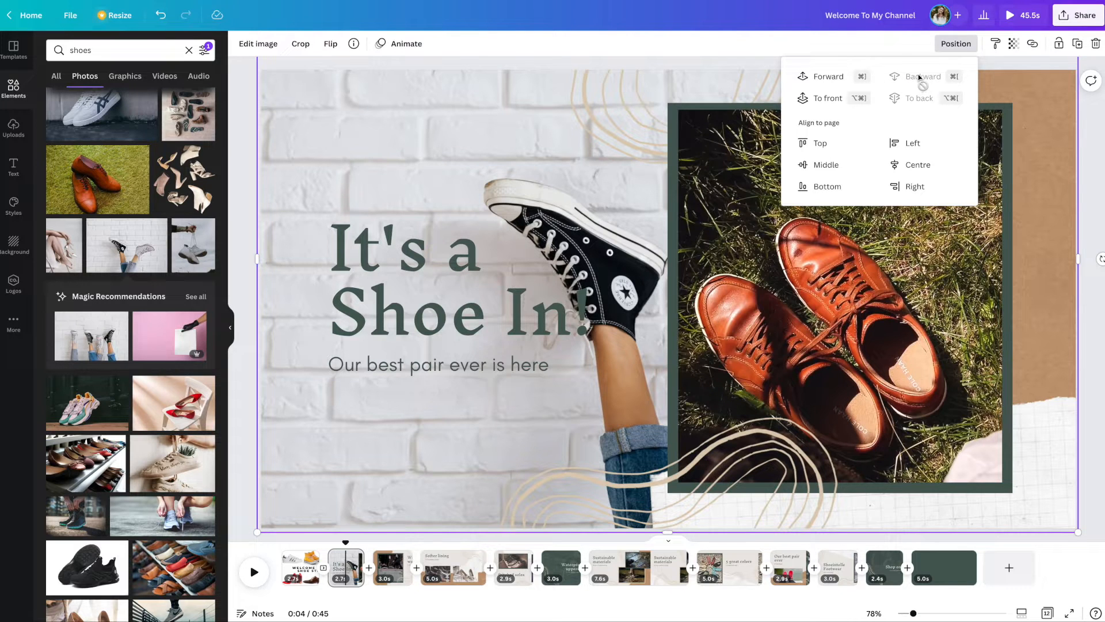
Step: Delete the framed brown-shoes video, the brown torn paper and the white grid paper from the page
{"action": "left_click", "coordinate": [916, 316]}
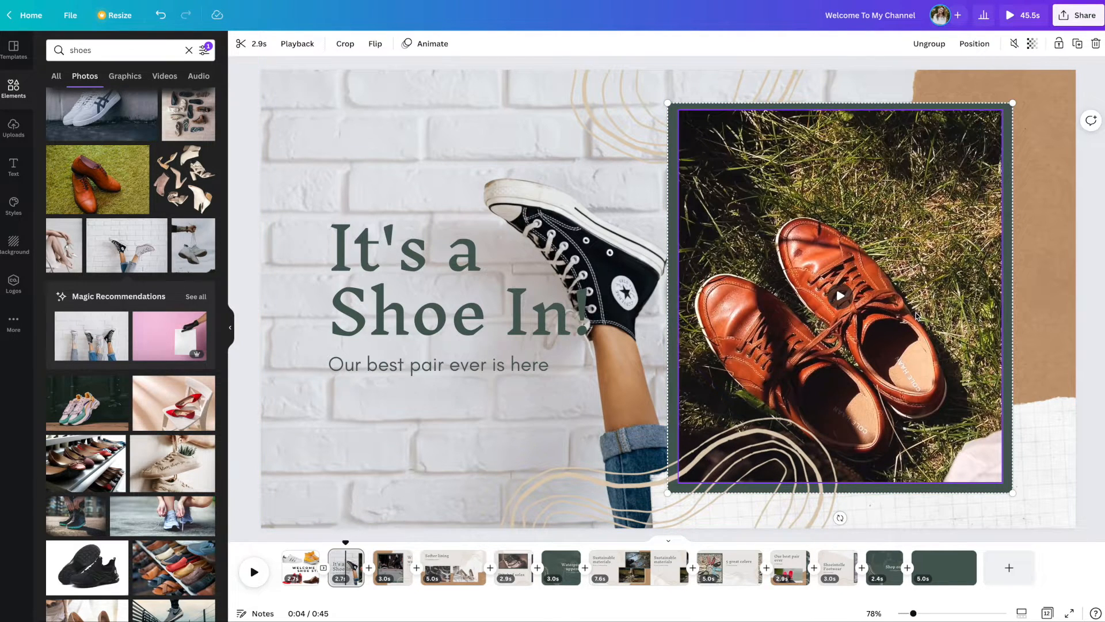
{"action": "key", "text": "Delete"}
{"action": "key", "text": "Delete"}
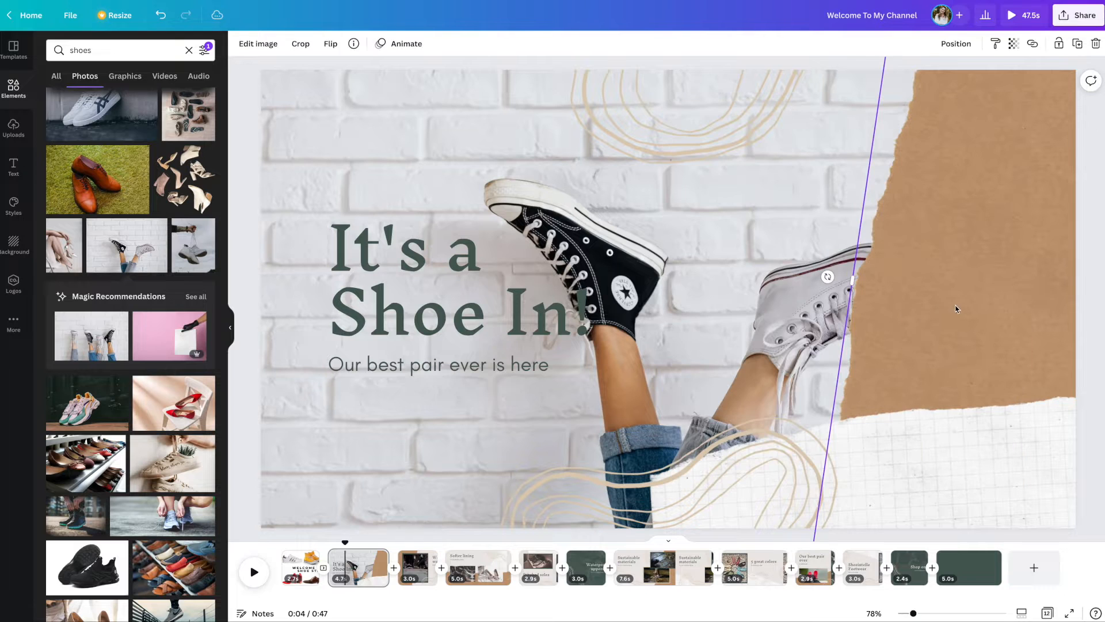
{"action": "left_click", "coordinate": [947, 475]}
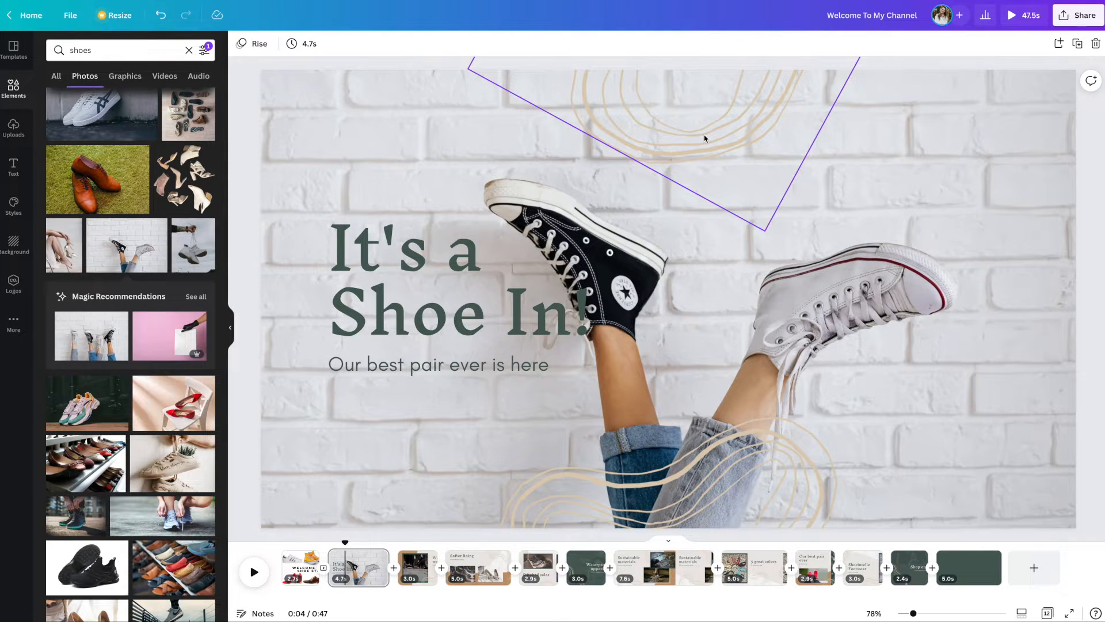
Step: Reposition the two beige line drawings towards the page's right side and recolour the upper one coral red and the lower one yellow
{"action": "left_click_drag", "start_coordinate": [737, 508], "coordinate": [991, 481]}
{"action": "left_click_drag", "start_coordinate": [765, 120], "coordinate": [779, 128]}
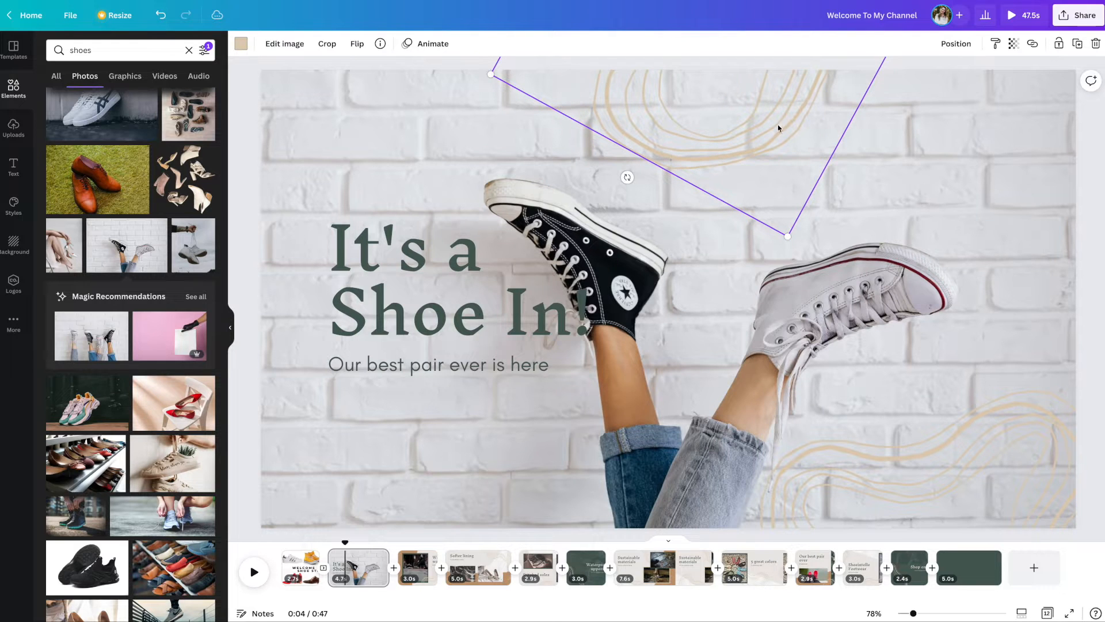
{"action": "left_click", "coordinate": [240, 46]}
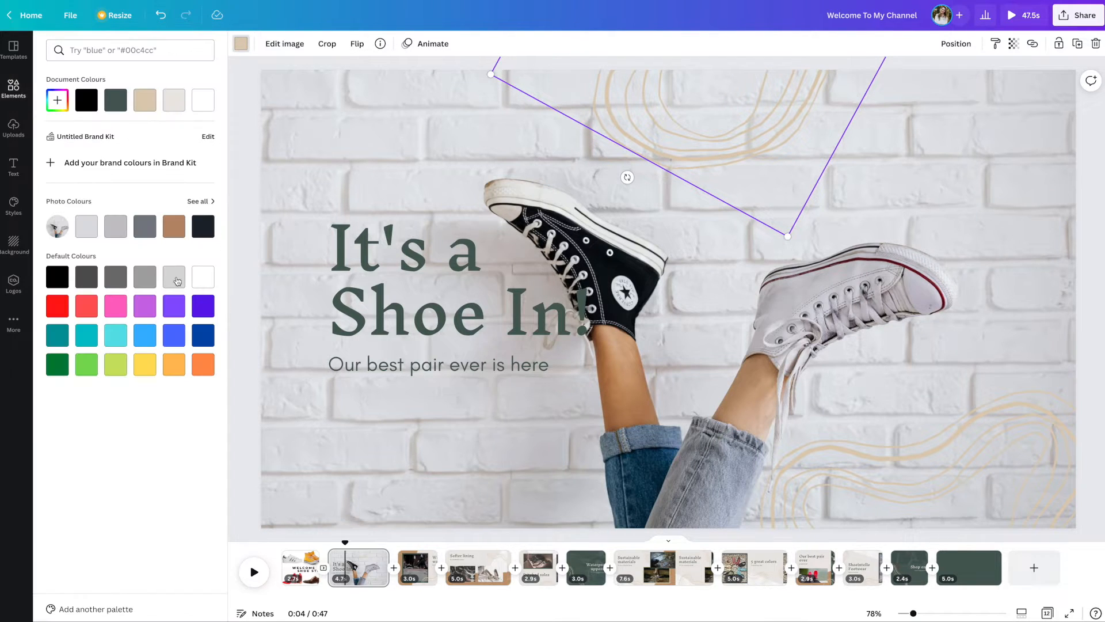
{"action": "left_click", "coordinate": [86, 310]}
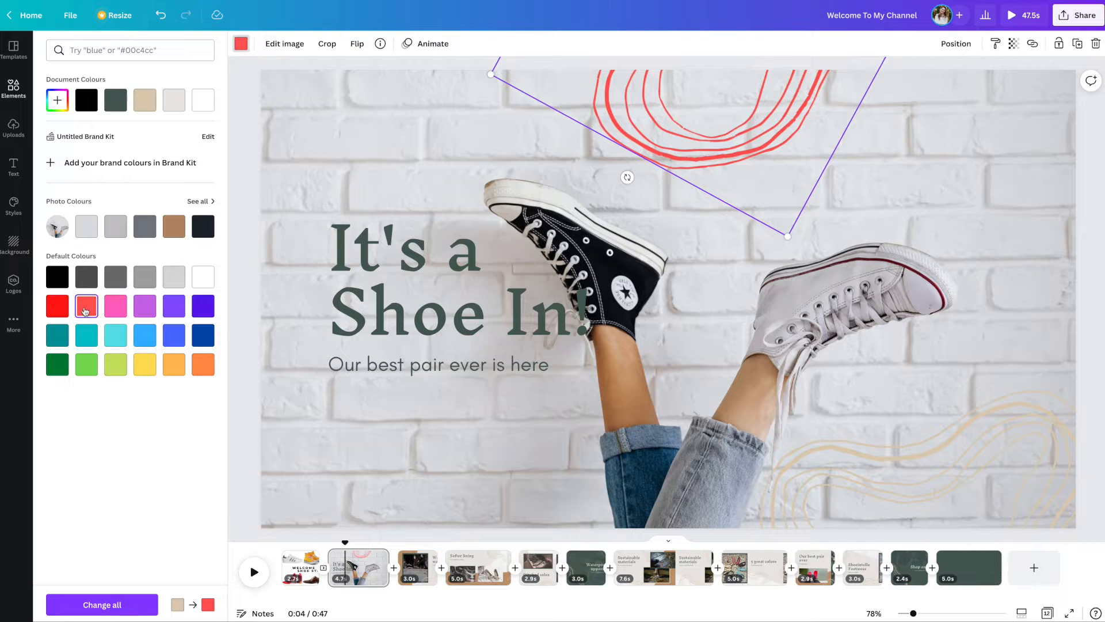
{"action": "left_click", "coordinate": [829, 486]}
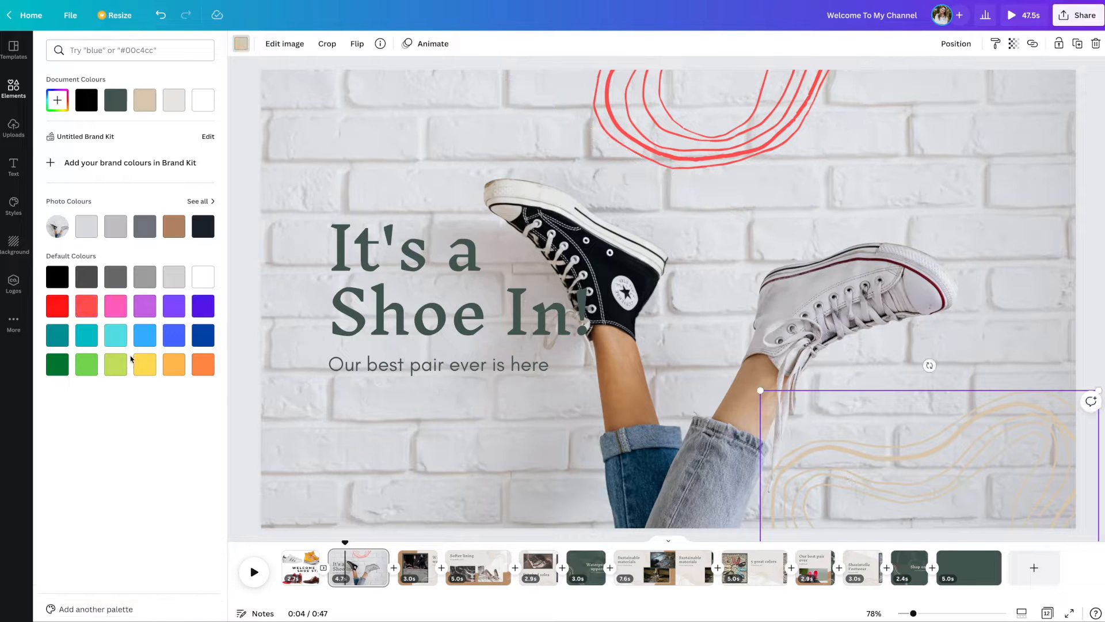
{"action": "left_click", "coordinate": [141, 369]}
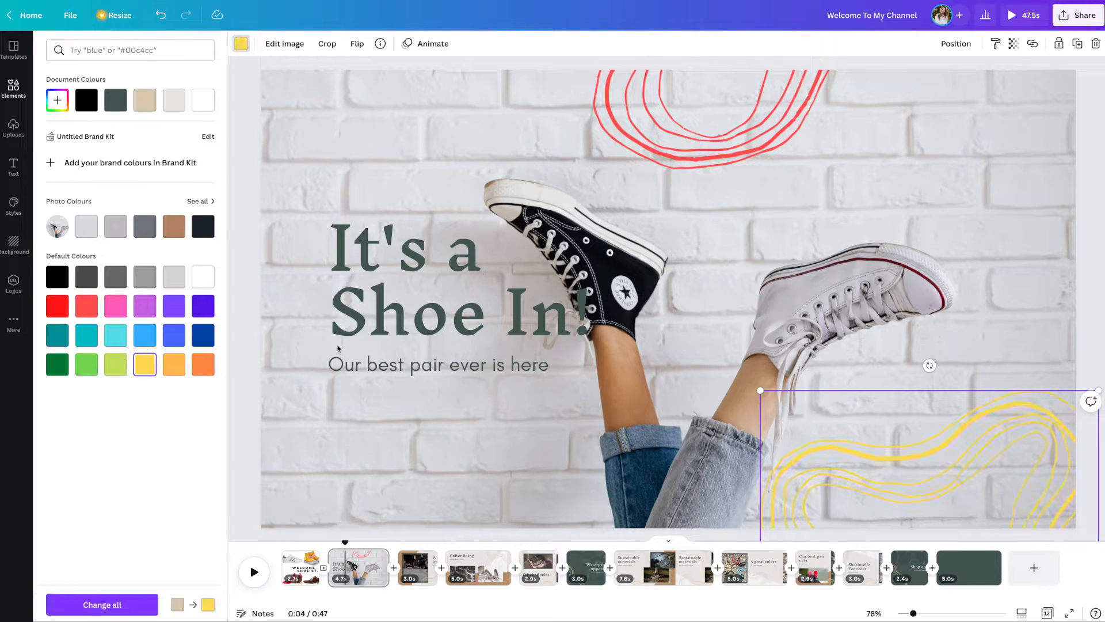
Step: Shift the text group slightly left and replace the "It's a Shoe In!" headline with "NEW SHOES BEING ADDED DAILY"
{"action": "left_click", "coordinate": [444, 291]}
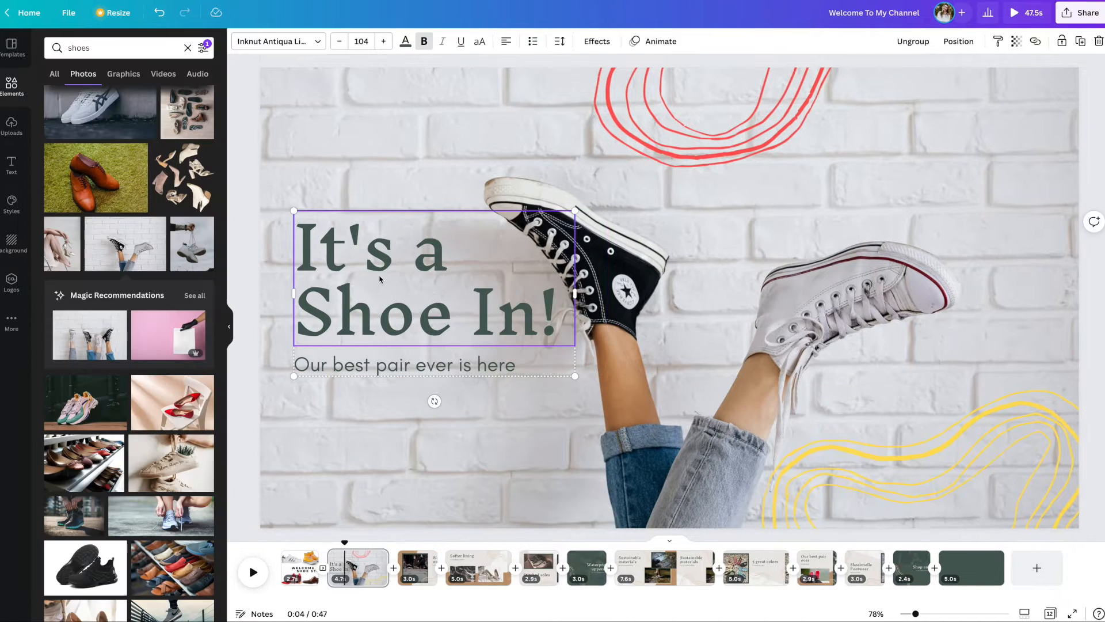
{"action": "double_click", "coordinate": [361, 270]}
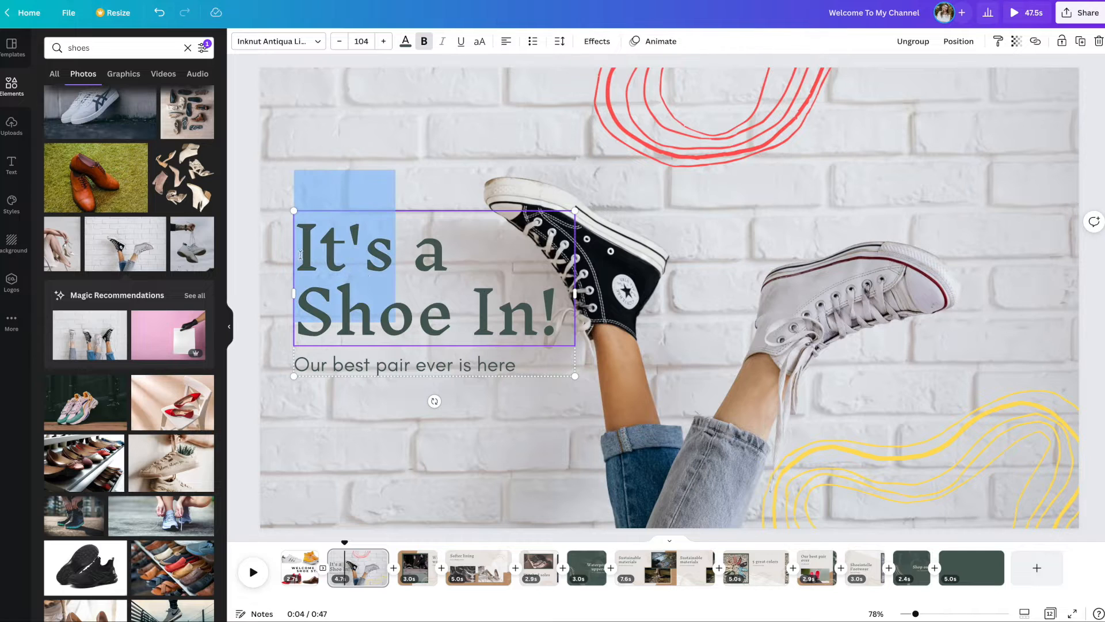
{"action": "left_click_drag", "start_coordinate": [300, 255], "coordinate": [567, 314]}
{"action": "type", "text": "New"}
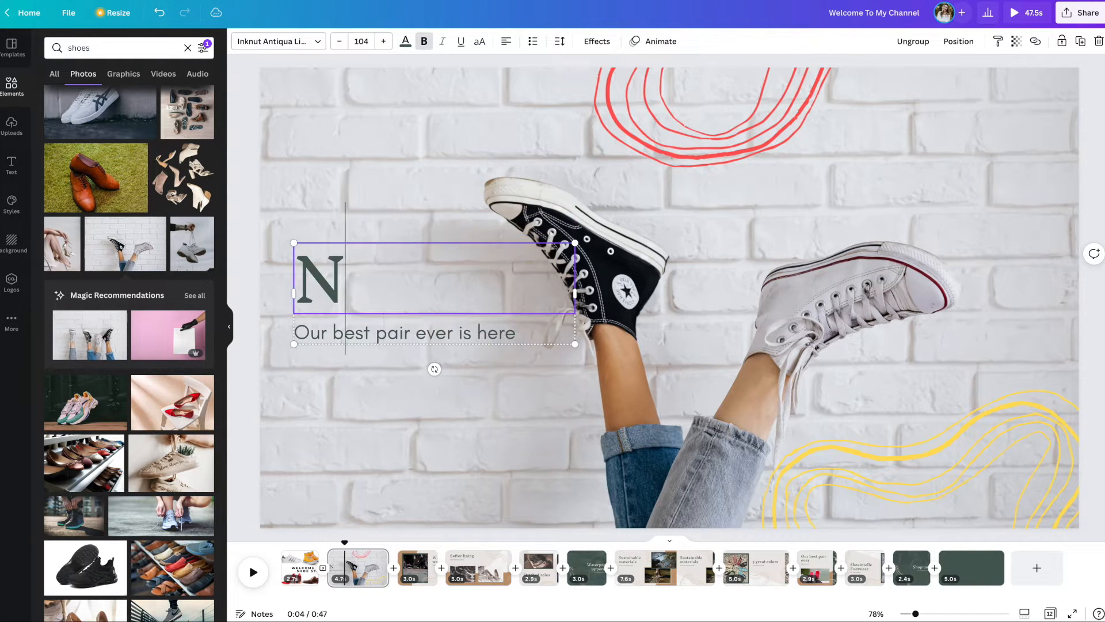
{"action": "key", "text": "BackSpace"}
{"action": "key", "text": "BackSpace"}
{"action": "key", "text": "BackSpace"}
{"action": "type", "text": "NEW"}
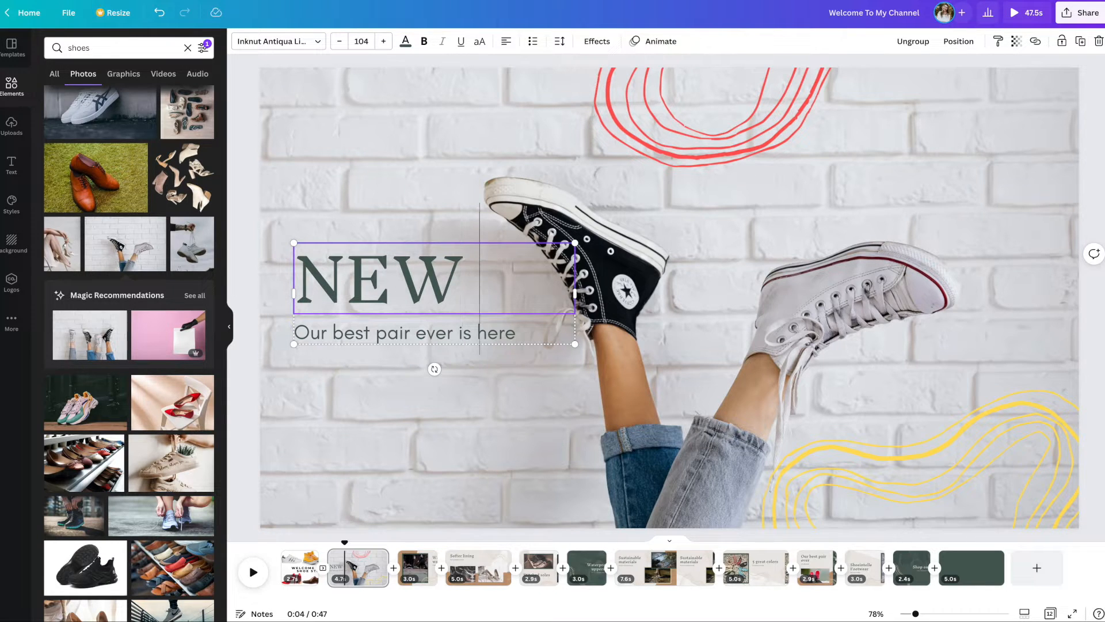
{"action": "type", "text": " SHOES BEIN"}
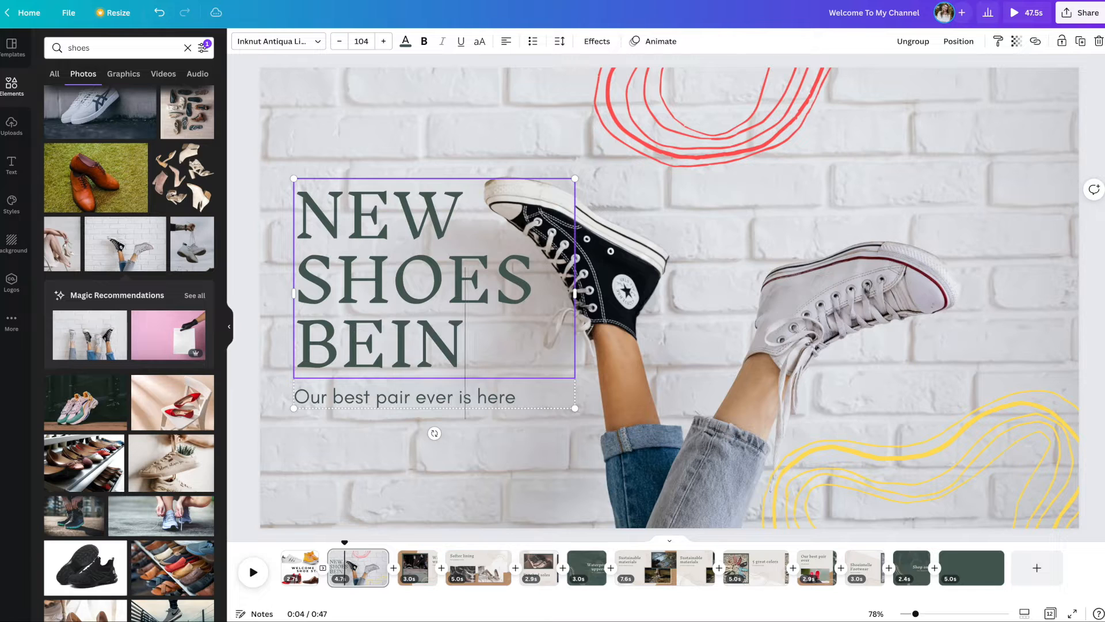
{"action": "type", "text": "G ADDED DAILY"}
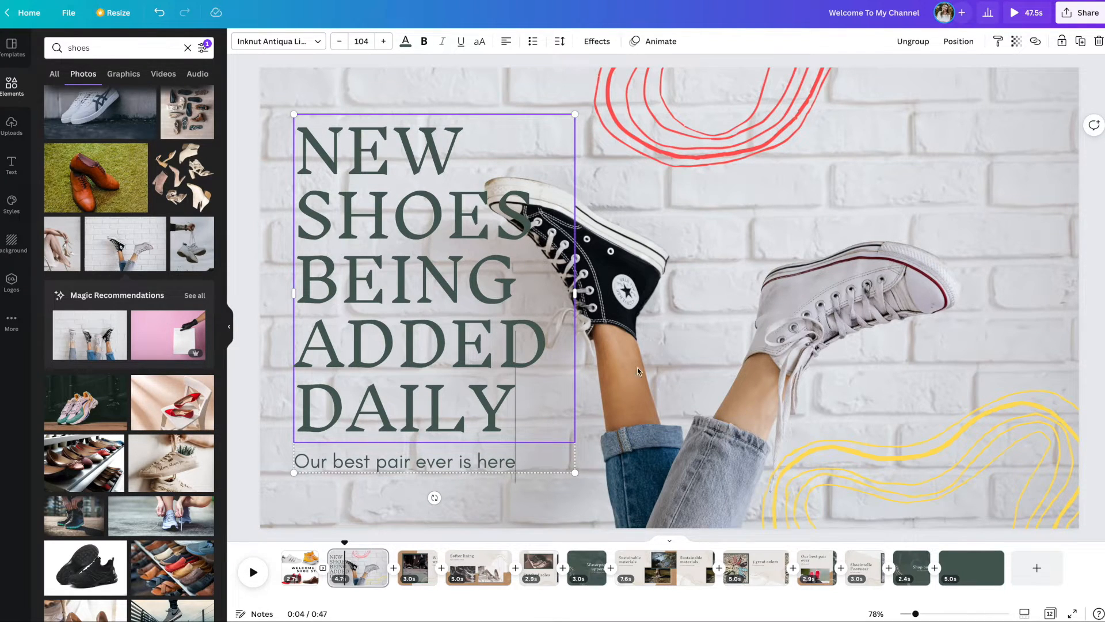
Step: Set the headline in centred Montserrat Extra-Bold and scale the text group down to a headline size of about 42.9
{"action": "left_click", "coordinate": [269, 40]}
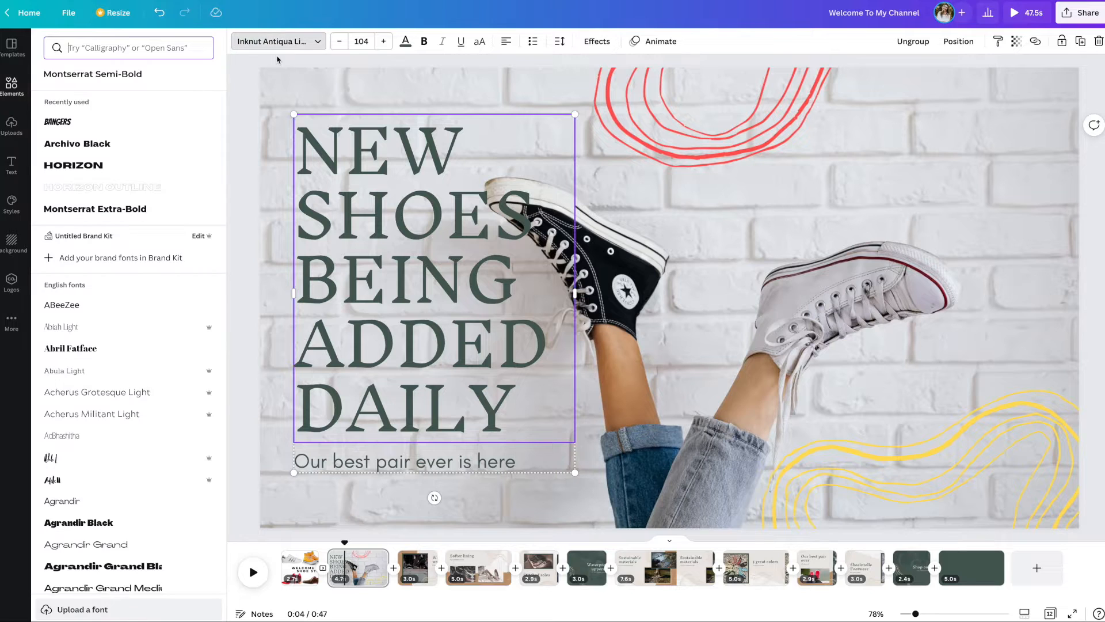
{"action": "left_click", "coordinate": [268, 48]}
{"action": "left_click", "coordinate": [282, 42]}
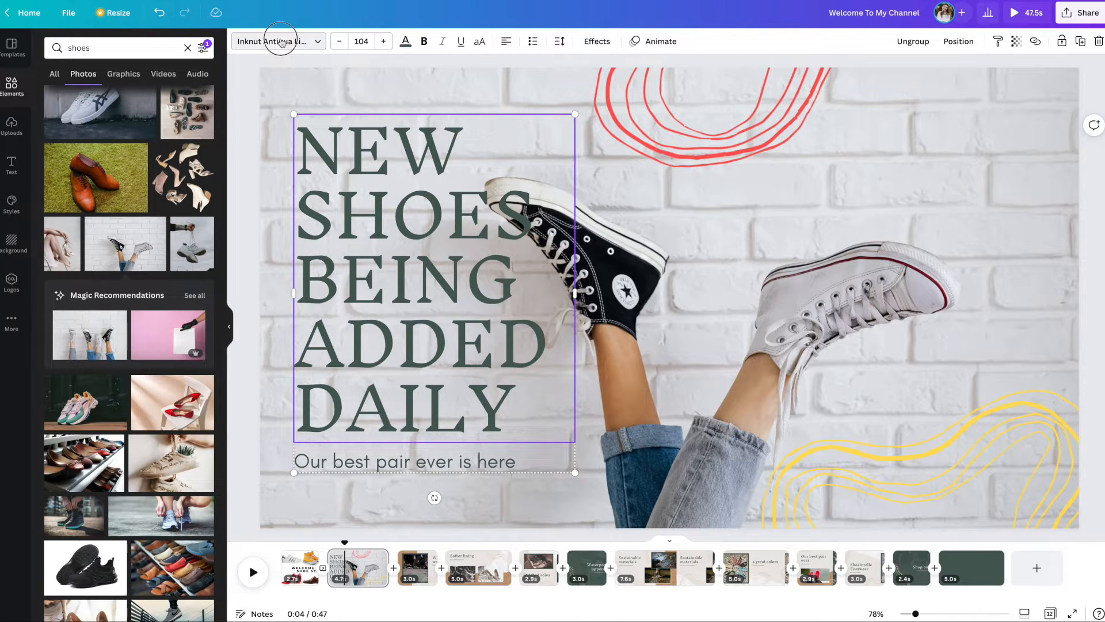
{"action": "left_click", "coordinate": [116, 118]}
{"action": "left_click_drag", "start_coordinate": [478, 345], "coordinate": [505, 273]}
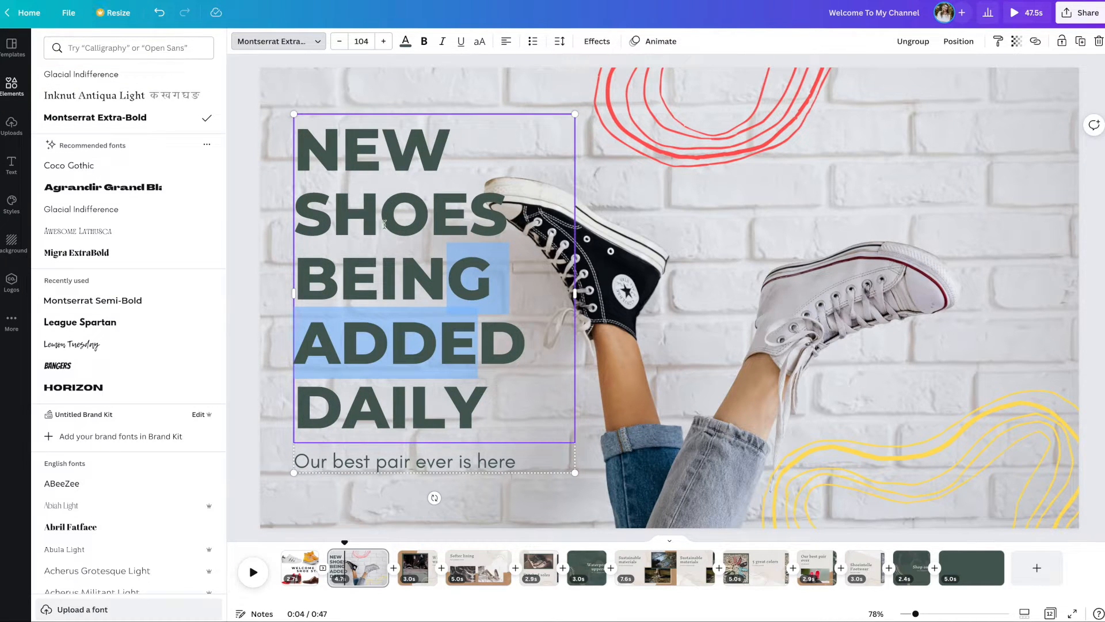
{"action": "left_click_drag", "start_coordinate": [576, 114], "coordinate": [439, 242]}
Step: Remove the word "BEING" from the headline and break it into four lines: NEW, SHOES, ADDED, DAILY
{"action": "left_click_drag", "start_coordinate": [352, 292], "coordinate": [276, 287]}
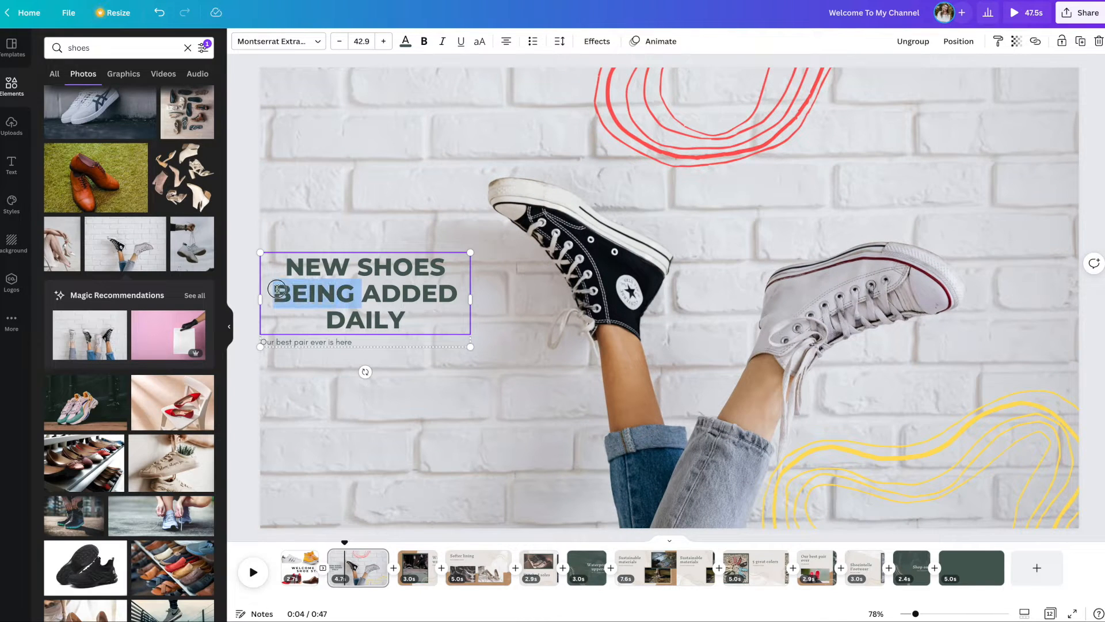
{"action": "key", "text": "BackSpace"}
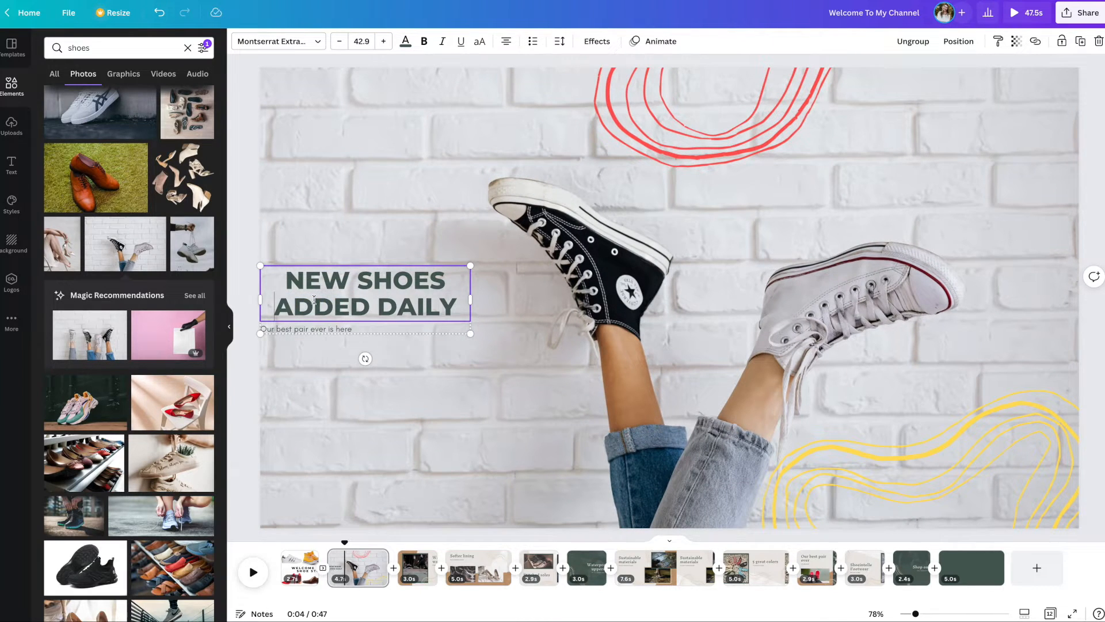
{"action": "left_click", "coordinate": [387, 308]}
{"action": "key", "text": "Return"}
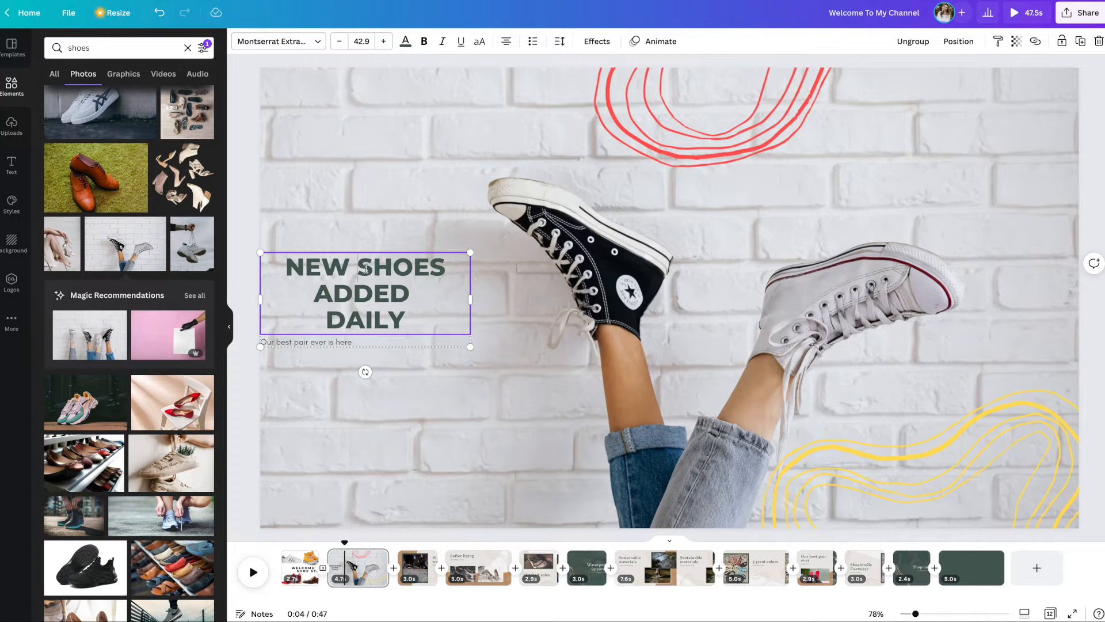
{"action": "key", "text": "Return"}
{"action": "key", "text": "Return"}
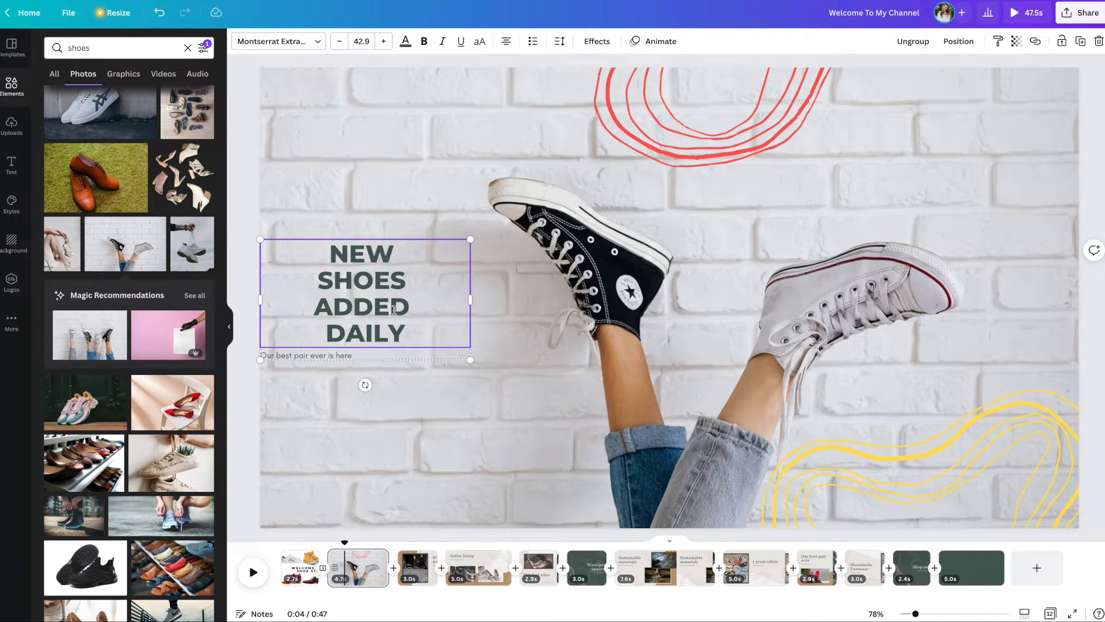
Step: Enlarge the text group to a headline size of about 112 and place it beside the black sneaker
{"action": "left_click_drag", "start_coordinate": [469, 238], "coordinate": [690, 113]}
{"action": "left_click", "coordinate": [474, 424]}
{"action": "left_click_drag", "start_coordinate": [486, 298], "coordinate": [436, 408]}
{"action": "left_click_drag", "start_coordinate": [636, 223], "coordinate": [758, 155]}
{"action": "left_click_drag", "start_coordinate": [430, 348], "coordinate": [350, 362]}
Step: Centre-align the "Our best pair ever is here" subtitle and nudge the text group slightly to the right
{"action": "left_click", "coordinate": [352, 478]}
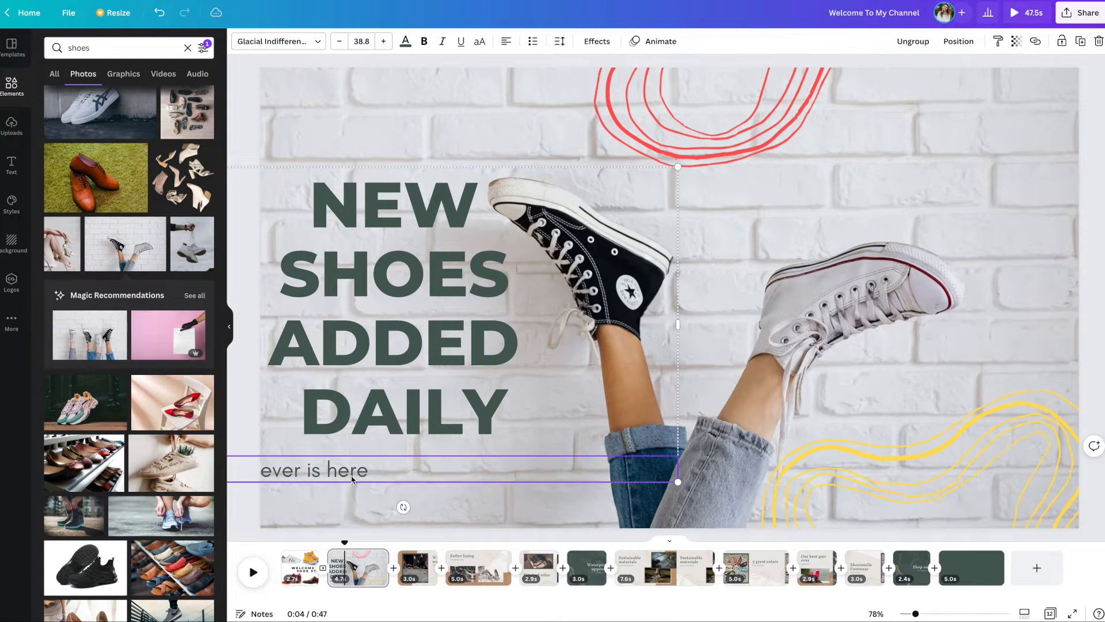
{"action": "left_click", "coordinate": [505, 41]}
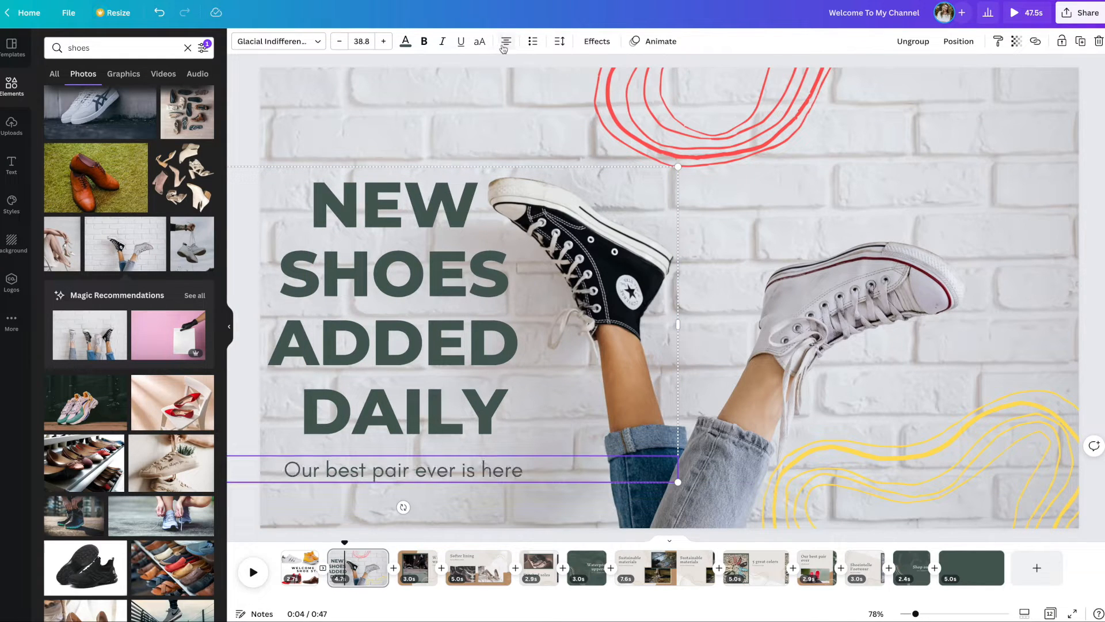
{"action": "left_click_drag", "start_coordinate": [490, 334], "coordinate": [496, 334]}
Step: Replace the subtitle with "HUNDREDS OF MENS & WOMEN'S SHOES AVAILABLE NOW", broken onto a second line before "SHOES"
{"action": "left_click", "coordinate": [499, 472]}
{"action": "left_click_drag", "start_coordinate": [545, 469], "coordinate": [288, 469]}
{"action": "type", "text": "HU"}
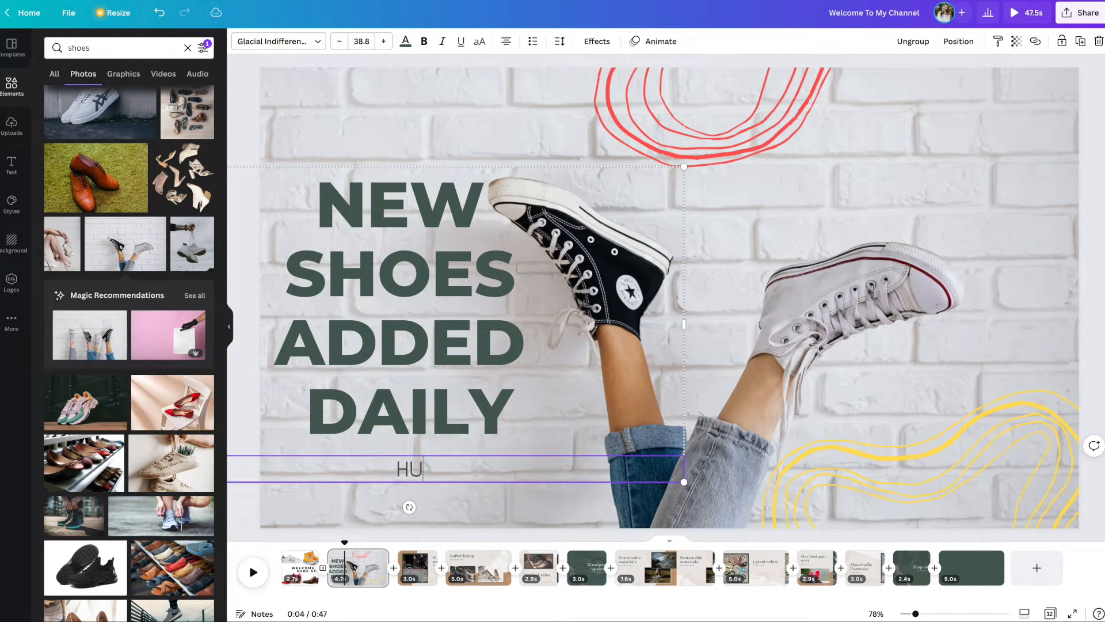
{"action": "type", "text": "NDREDS OS"}
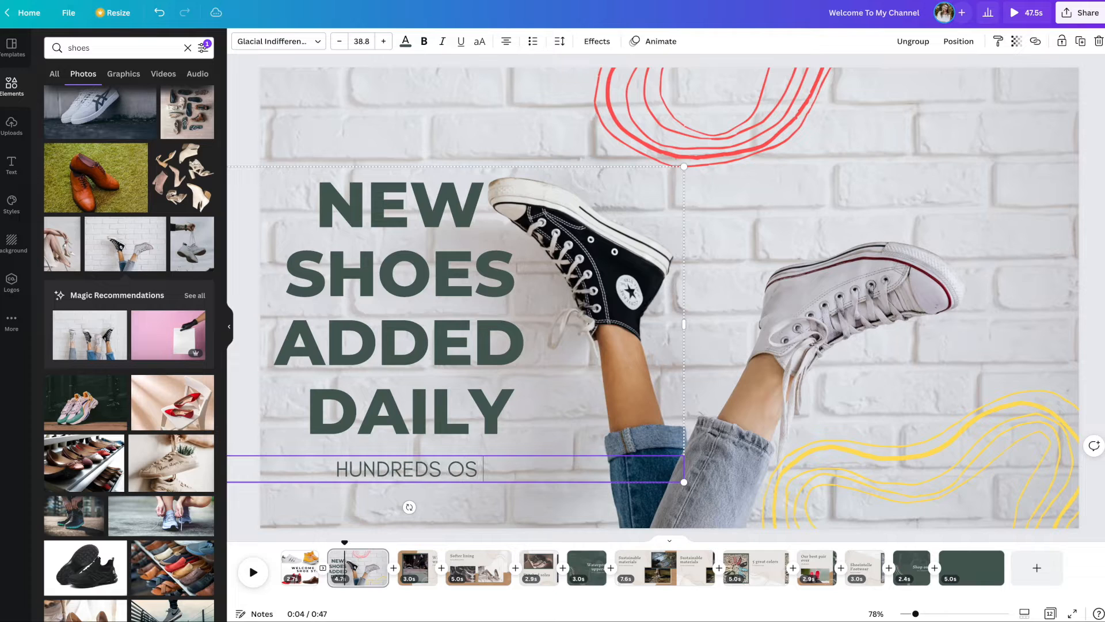
{"action": "key", "text": "BackSpace"}
{"action": "type", "text": "F MENS AND"}
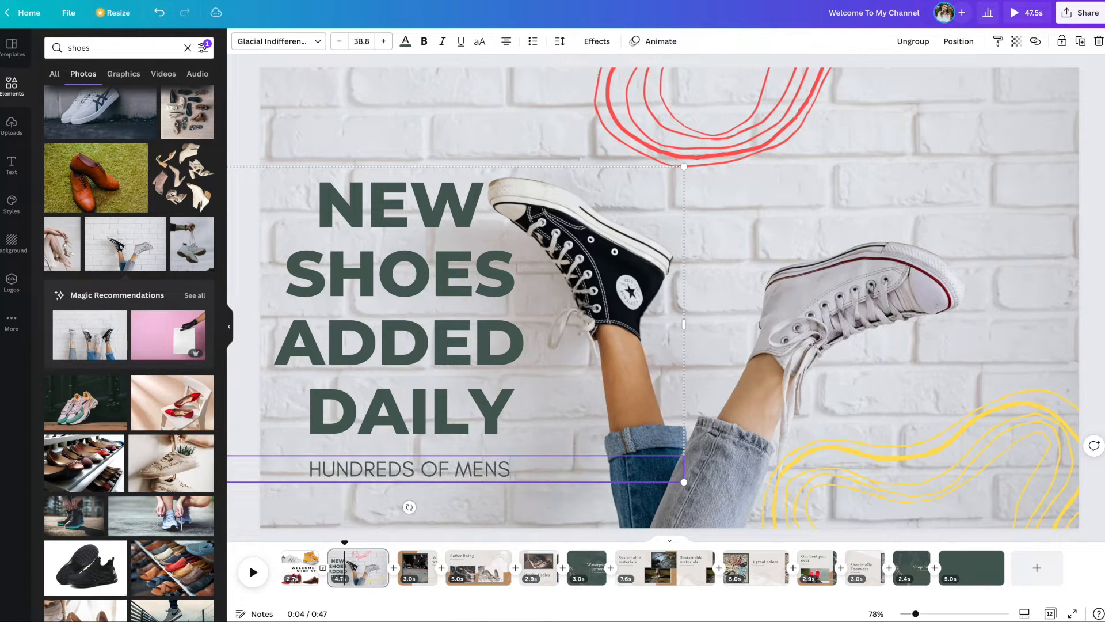
{"action": "key", "text": "BackSpace"}
{"action": "key", "text": "BackSpace"}
{"action": "key", "text": "BackSpace"}
{"action": "type", "text": "& WOMEN\"S"}
{"action": "key", "text": "BackSpace"}
{"action": "key", "text": "BackSpace"}
{"action": "type", "text": "'S"}
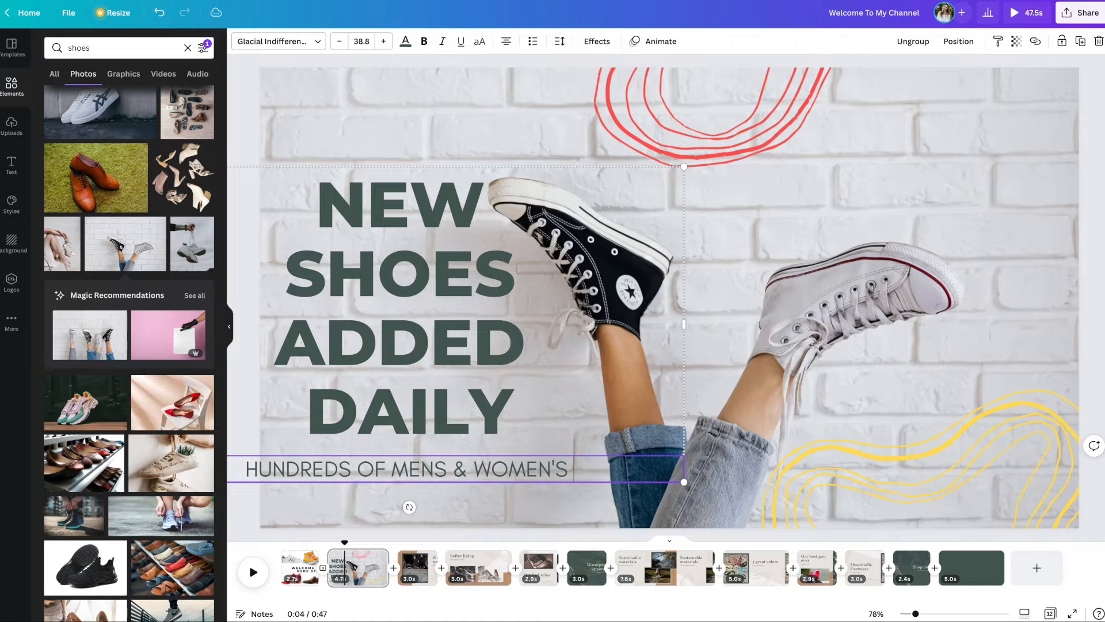
{"action": "key", "text": "Return"}
{"action": "type", "text": "SHOES"}
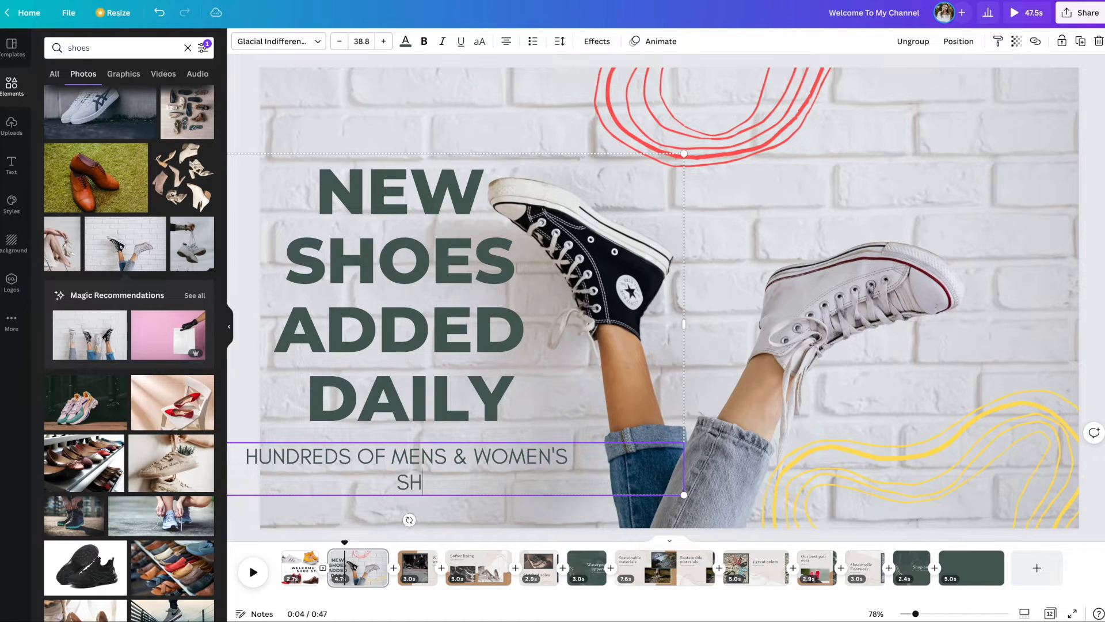
{"action": "type", "text": " A"}
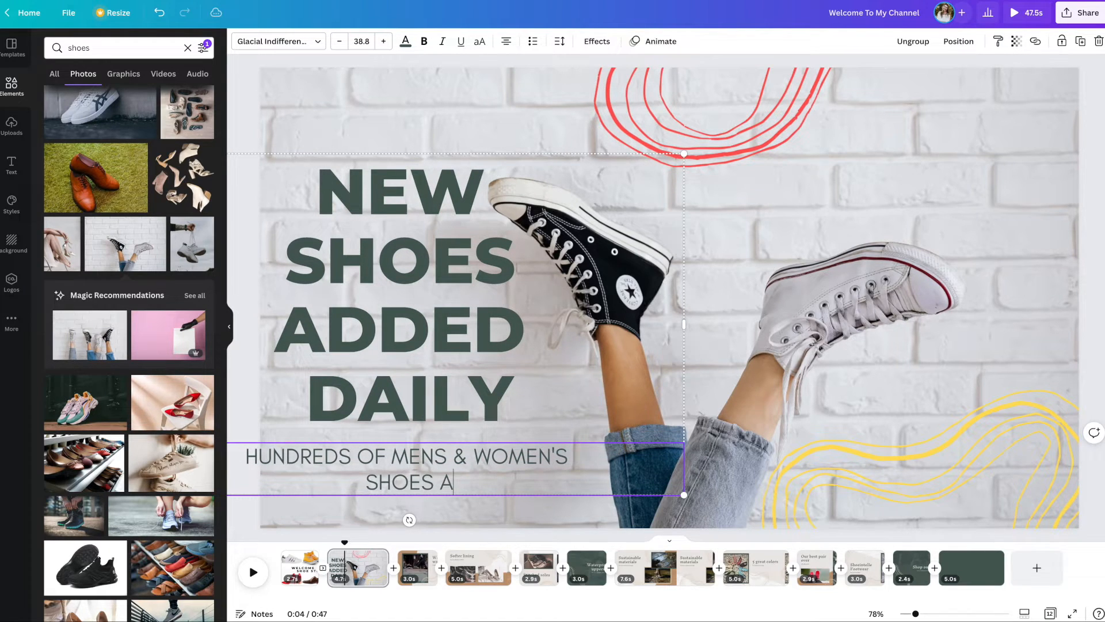
{"action": "type", "text": "VAILABLE NOW"}
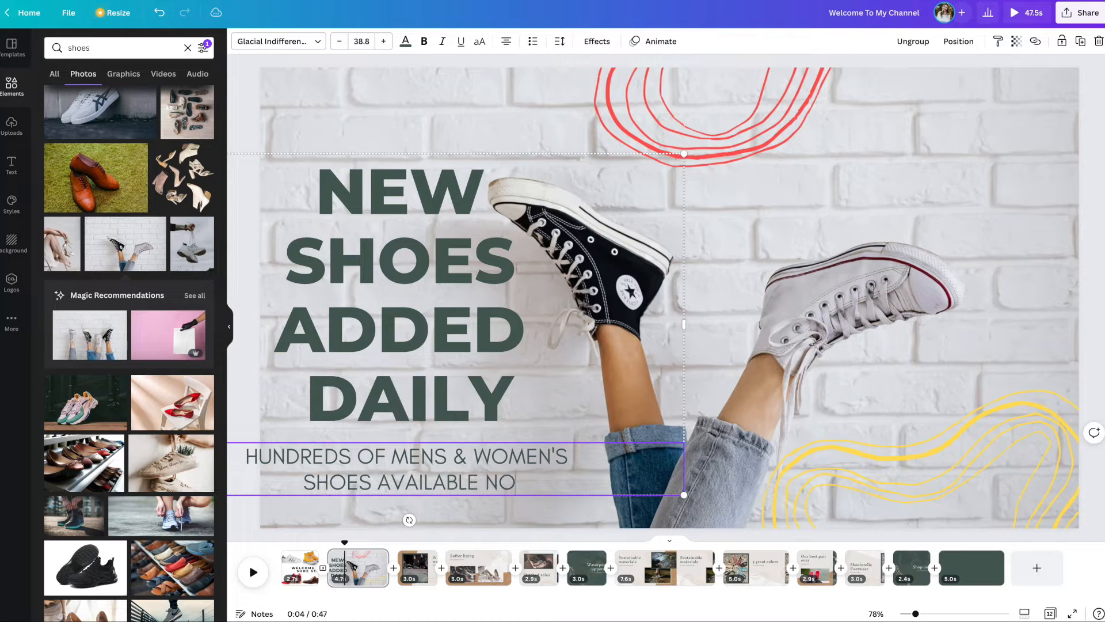
Step: Nudge the text group up and reduce the subtitle's font size by three steps
{"action": "left_click", "coordinate": [540, 523]}
{"action": "mouse_move", "coordinate": [505, 487]}
{"action": "left_mouse_down"}
{"action": "mouse_move", "coordinate": [525, 493]}
{"action": "mouse_move", "coordinate": [511, 508]}
{"action": "mouse_move", "coordinate": [510, 476]}
{"action": "left_mouse_up"}
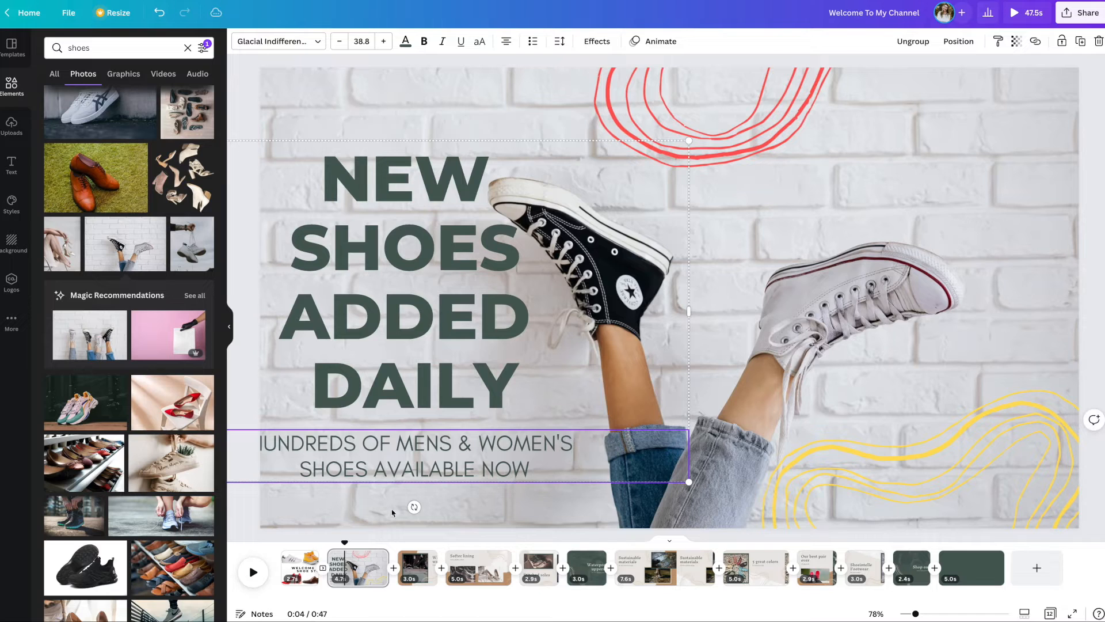
{"action": "double_click", "coordinate": [373, 464]}
{"action": "left_click_drag", "start_coordinate": [252, 443], "coordinate": [536, 475]}
{"action": "left_click", "coordinate": [340, 44]}
{"action": "left_click", "coordinate": [339, 44]}
{"action": "left_click", "coordinate": [340, 44]}
{"action": "left_click", "coordinate": [340, 44]}
{"action": "left_click", "coordinate": [340, 44]}
Step: Recolour the whole "NEW SHOES ADDED DAILY" headline bright red
{"action": "left_click", "coordinate": [398, 248]}
{"action": "left_click", "coordinate": [409, 320]}
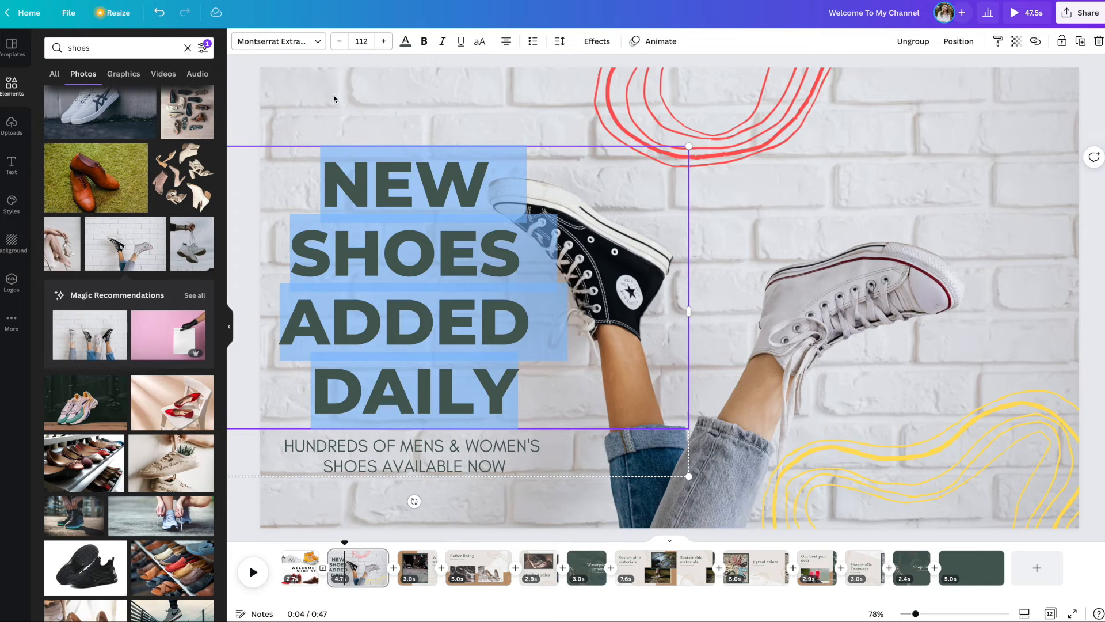
{"action": "left_click", "coordinate": [405, 41]}
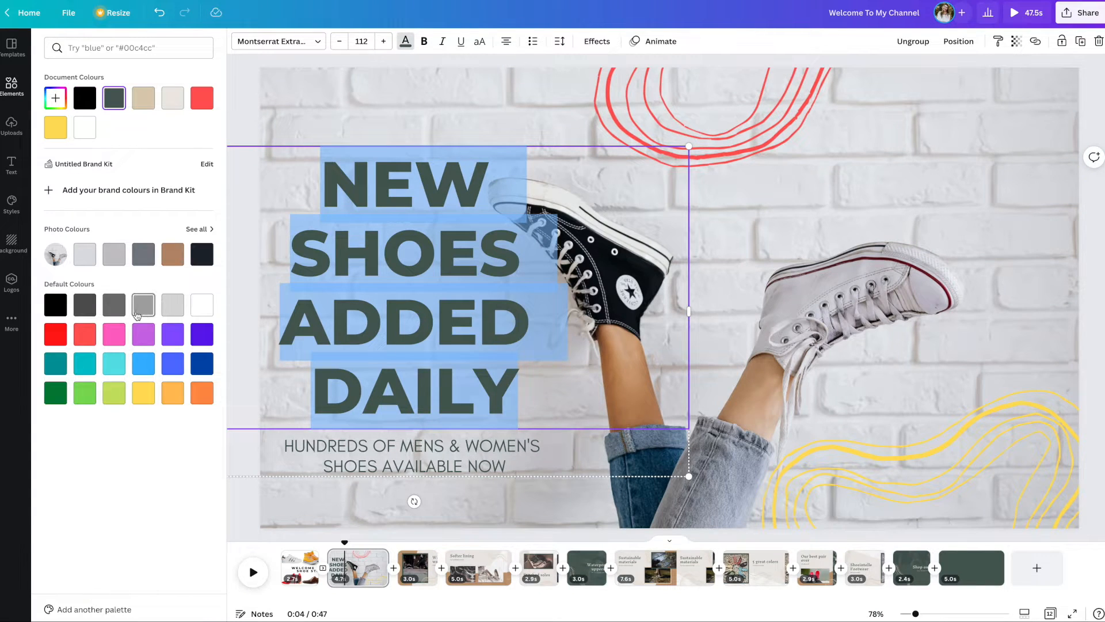
{"action": "left_click", "coordinate": [58, 336]}
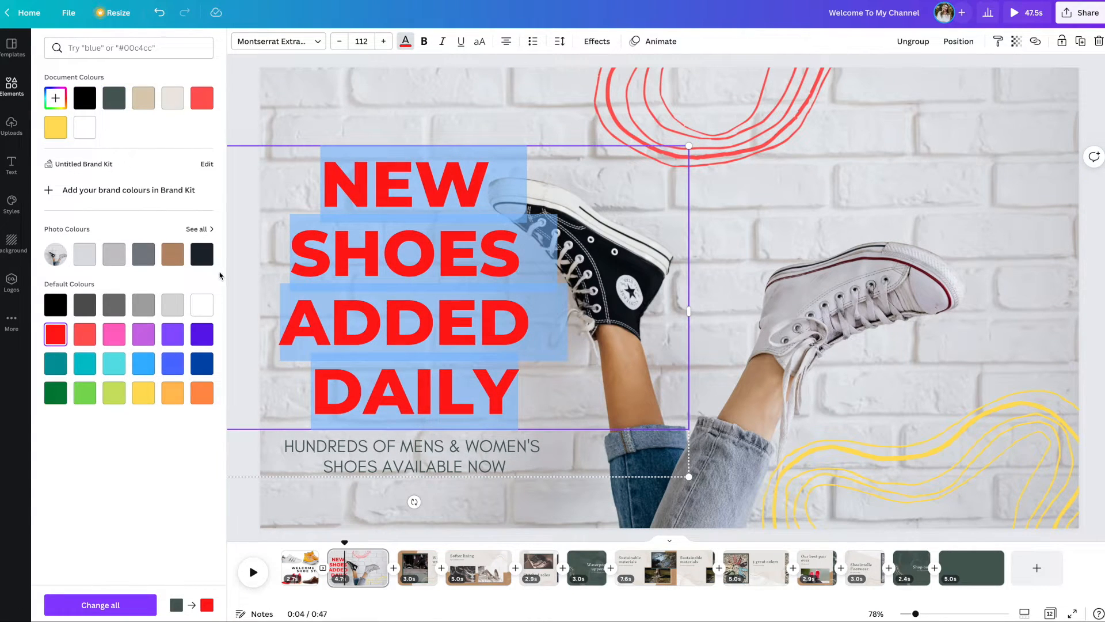
Step: Recolour the whole "NEW SHOES ADDED DAILY" headline black
{"action": "left_click", "coordinate": [207, 262]}
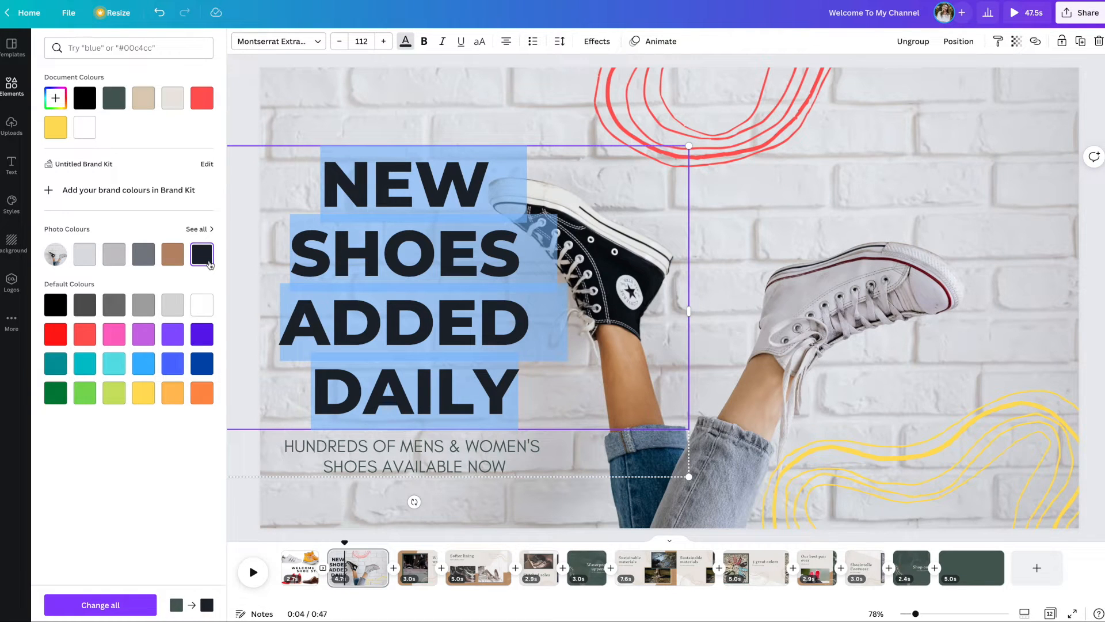
{"action": "left_click", "coordinate": [52, 309]}
{"action": "left_click", "coordinate": [769, 410]}
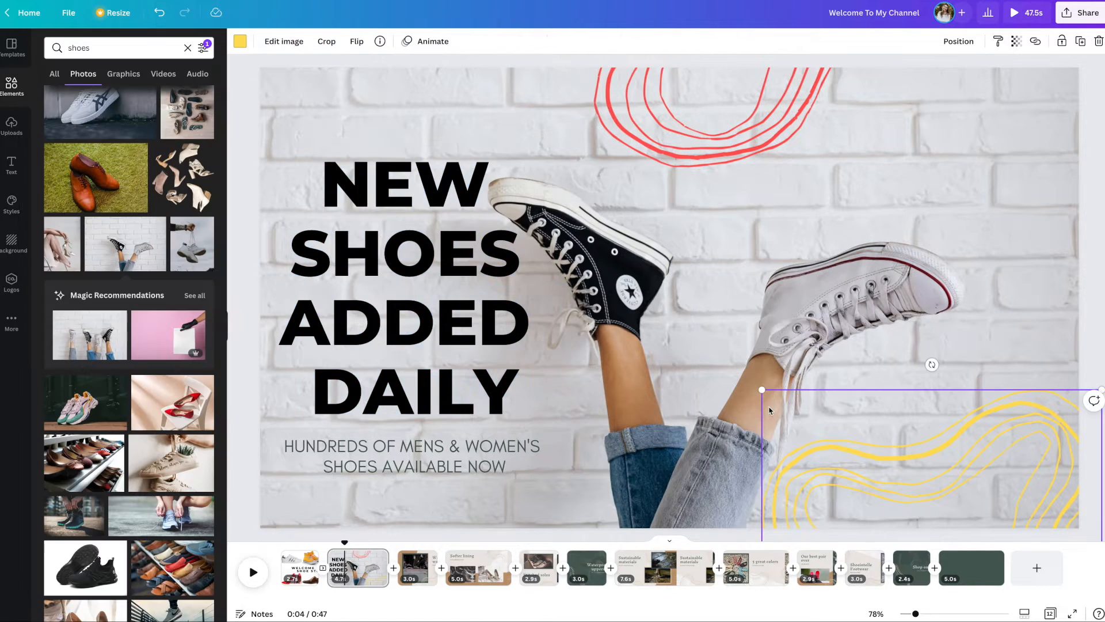
Step: Recolour the whole "HUNDREDS OF MENS & WOMEN'S SHOES AVAILABLE NOW" subtitle black
{"action": "left_click", "coordinate": [365, 470]}
{"action": "left_click_drag", "start_coordinate": [296, 445], "coordinate": [524, 463]}
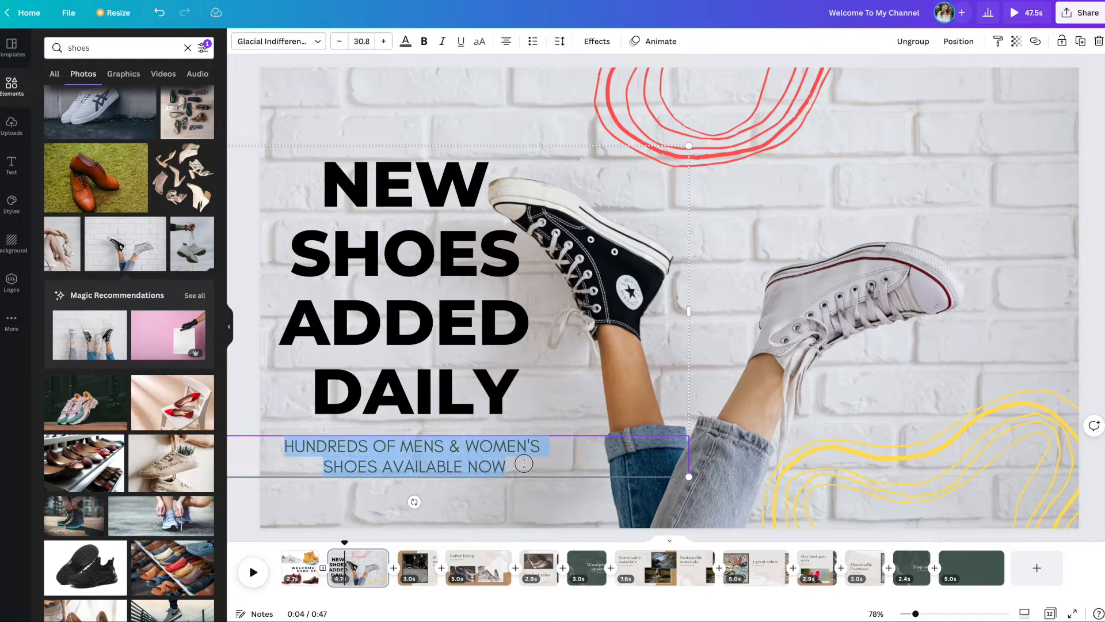
{"action": "left_click", "coordinate": [409, 48]}
{"action": "left_click", "coordinate": [55, 305]}
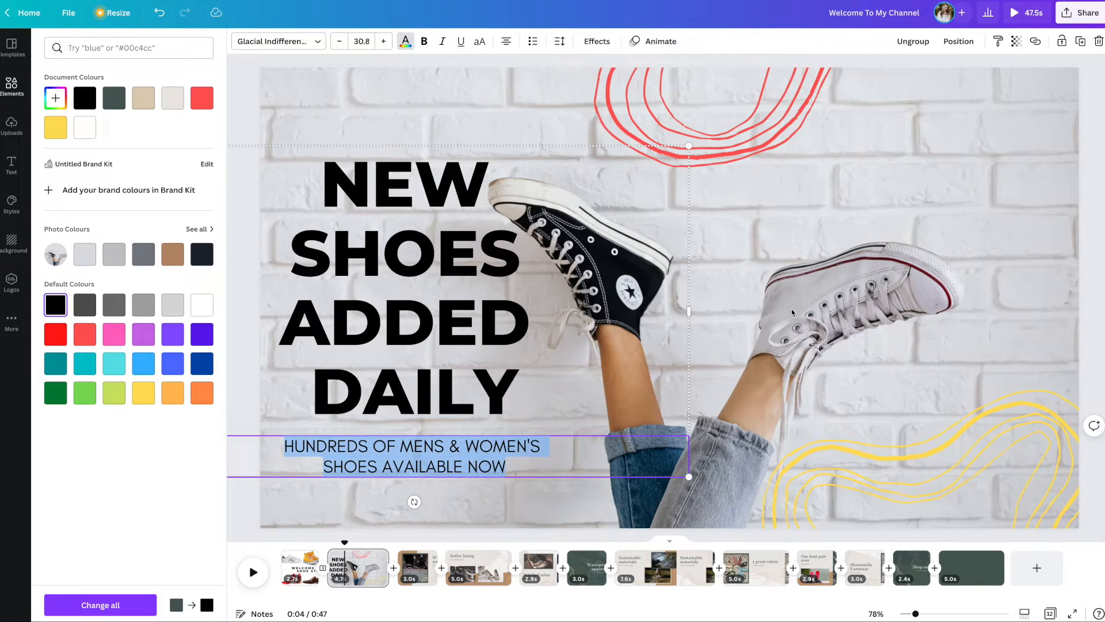
{"action": "left_click", "coordinate": [824, 311]}
Step: Shift the yellow squiggle slightly to the right and the red squiggle further to the right
{"action": "left_click", "coordinate": [827, 311]}
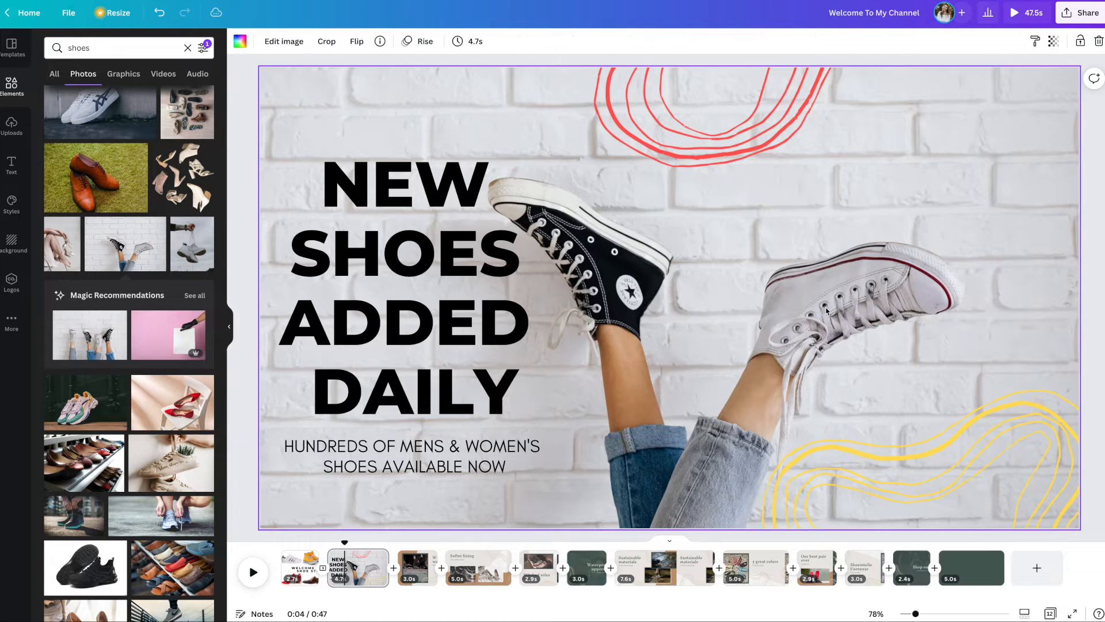
{"action": "left_click_drag", "start_coordinate": [883, 419], "coordinate": [905, 420]}
{"action": "left_click_drag", "start_coordinate": [739, 135], "coordinate": [811, 135]}
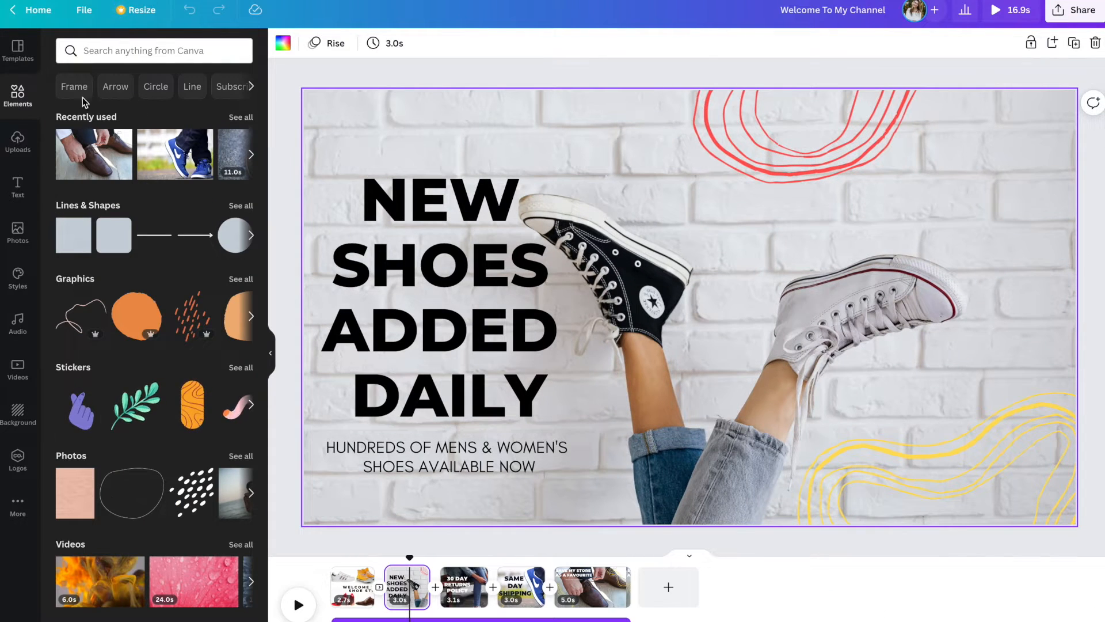
Step: Search the elements library for "ebay" and add the multicoloured eBay logo with no background to the page
{"action": "left_click", "coordinate": [85, 51]}
{"action": "left_click", "coordinate": [85, 51]}
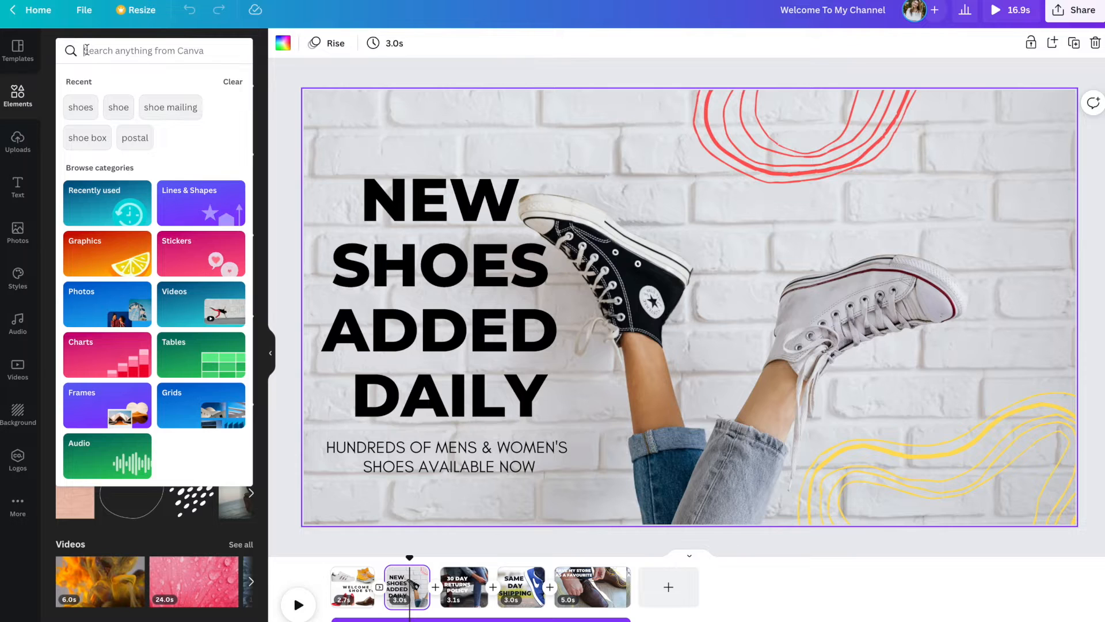
{"action": "type", "text": "ebay"}
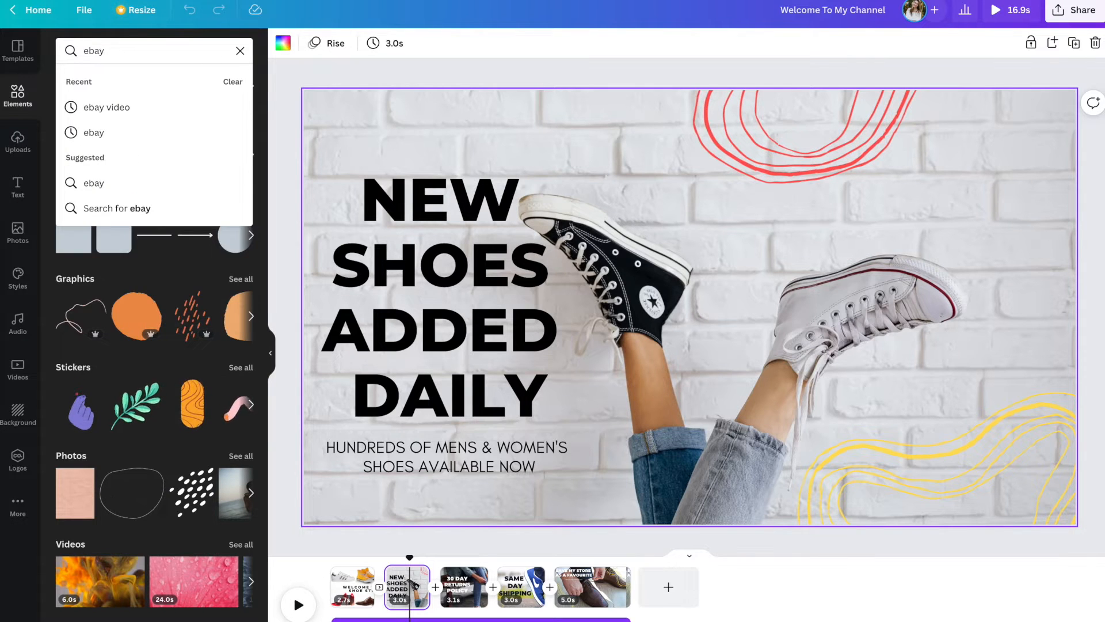
{"action": "key", "text": "Return"}
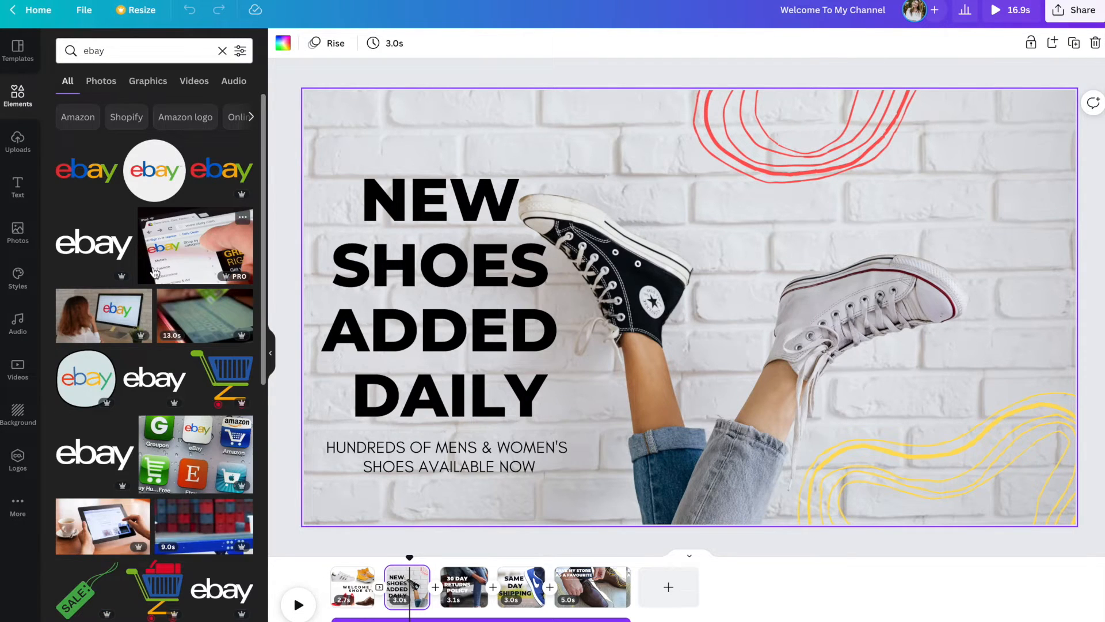
{"action": "left_click", "coordinate": [87, 179]}
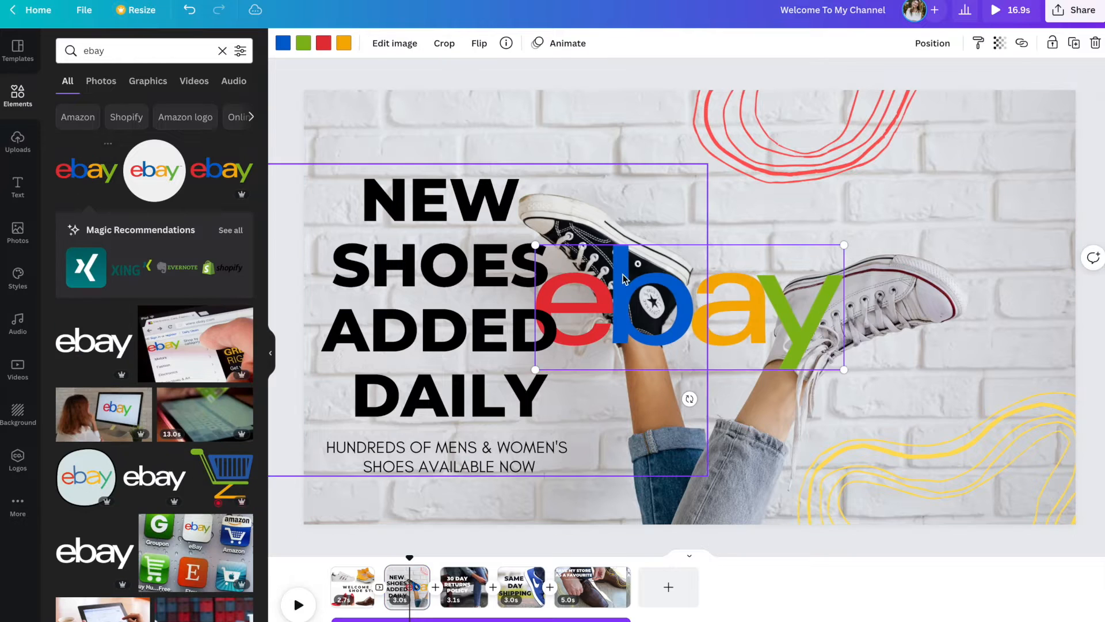
Step: Shrink the eBay logo and place it flush in the page's upper-right corner
{"action": "mouse_move", "coordinate": [661, 304]}
{"action": "left_mouse_down"}
{"action": "mouse_move", "coordinate": [935, 145]}
{"action": "mouse_move", "coordinate": [820, 142]}
{"action": "left_mouse_up"}
{"action": "left_click_drag", "start_coordinate": [753, 90], "coordinate": [944, 167]}
{"action": "left_click_drag", "start_coordinate": [1009, 180], "coordinate": [1016, 119]}
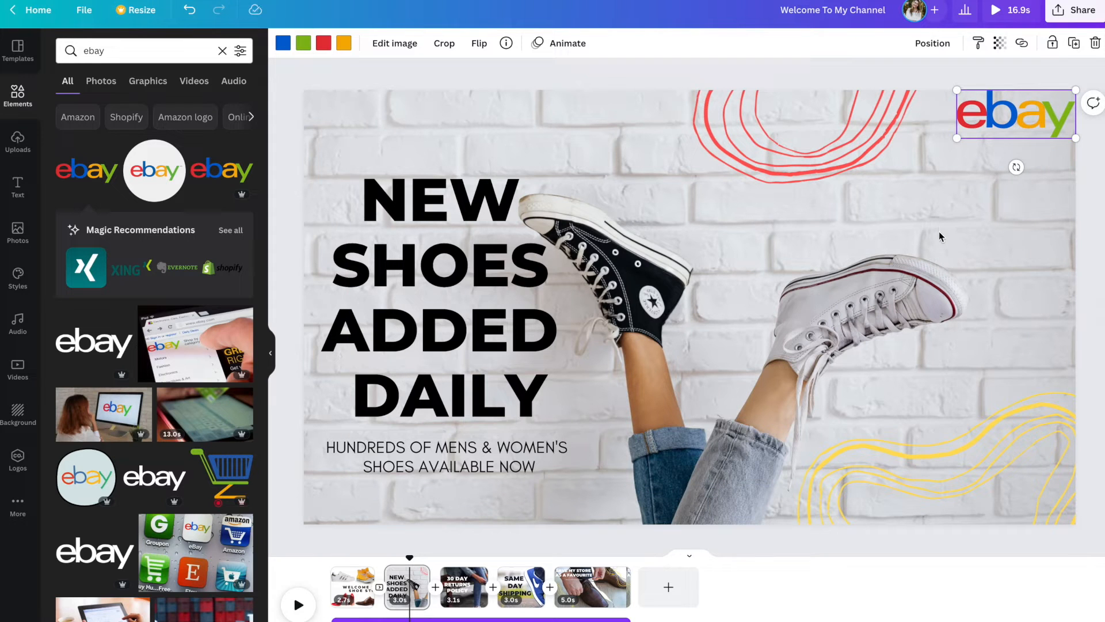
{"action": "left_click", "coordinate": [945, 248]}
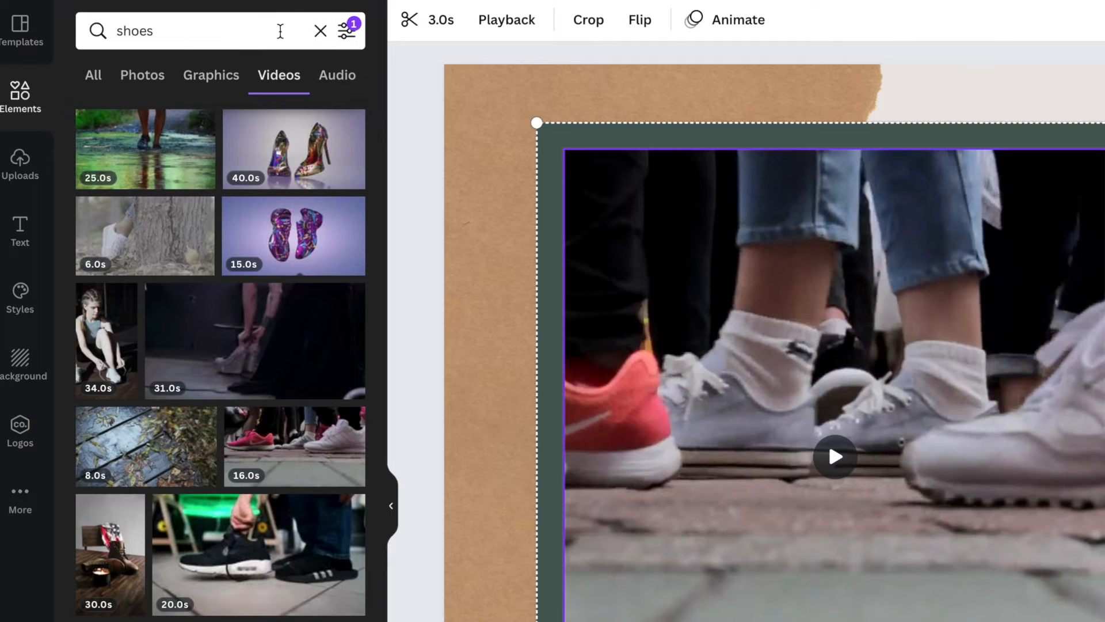
Step: Filter the shoe videos to free ones and replace the framed clip on the "Walk this way" page with the white-sneaker lace-tying clip
{"action": "left_click", "coordinate": [351, 32]}
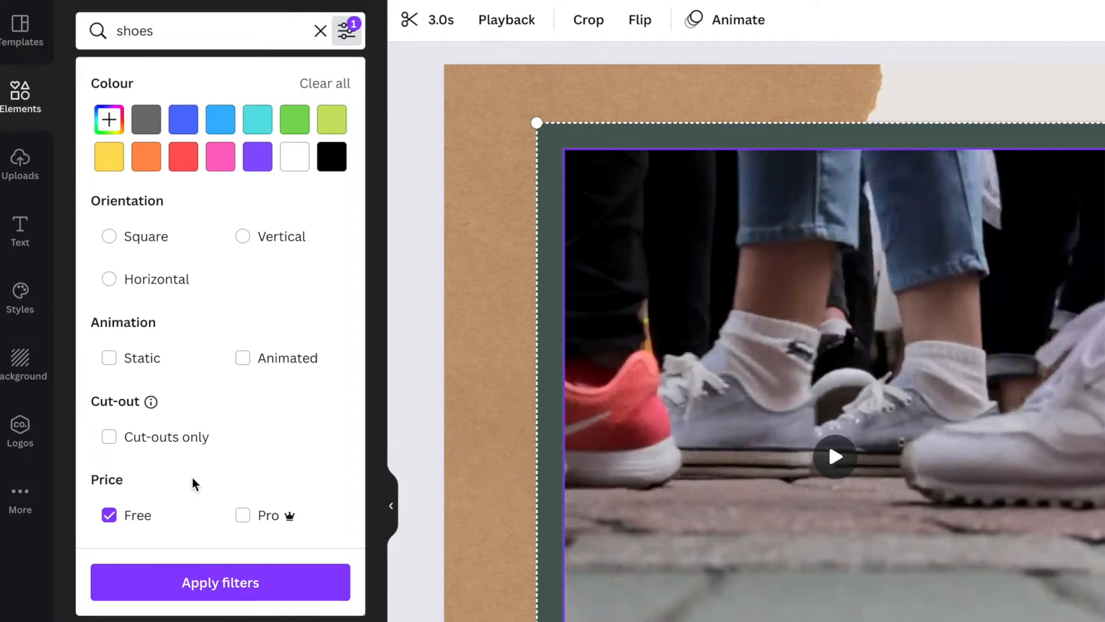
{"action": "left_click", "coordinate": [236, 593]}
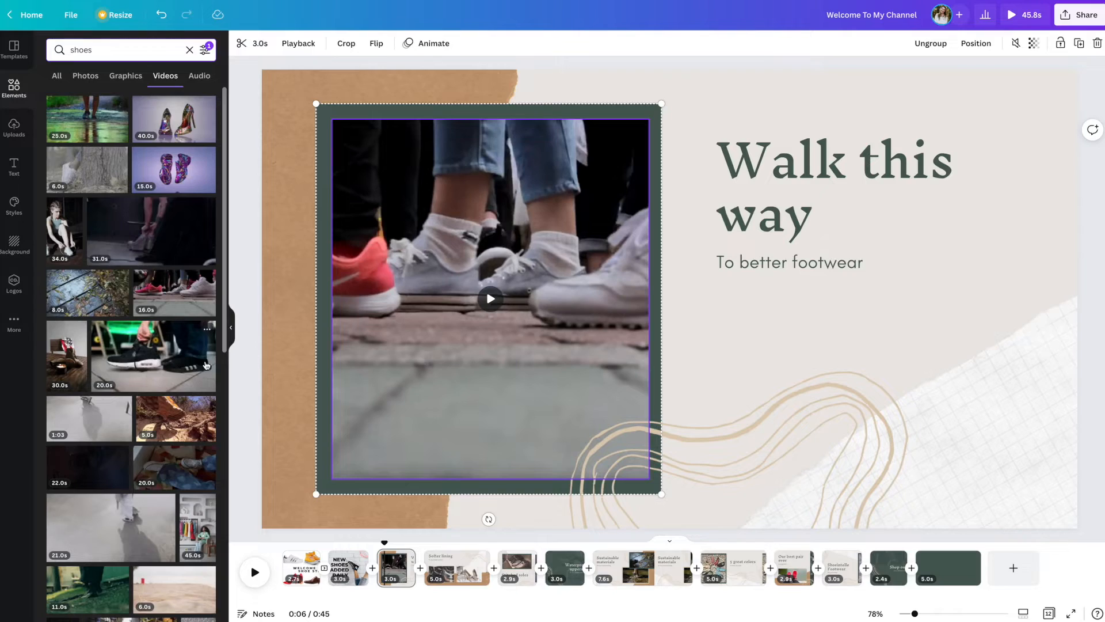
{"action": "scroll", "coordinate": [328, 555], "scroll_direction": "down", "scroll_amount": 5}
{"action": "scroll", "coordinate": [193, 355], "scroll_direction": "down", "scroll_amount": 8}
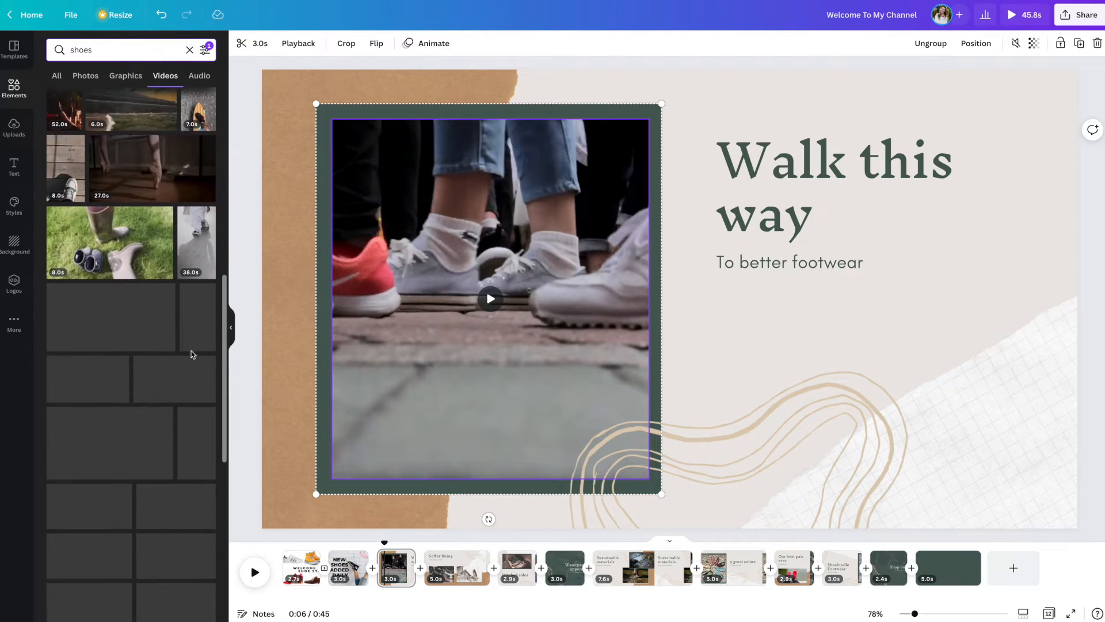
{"action": "left_click_drag", "start_coordinate": [186, 356], "coordinate": [750, 163]}
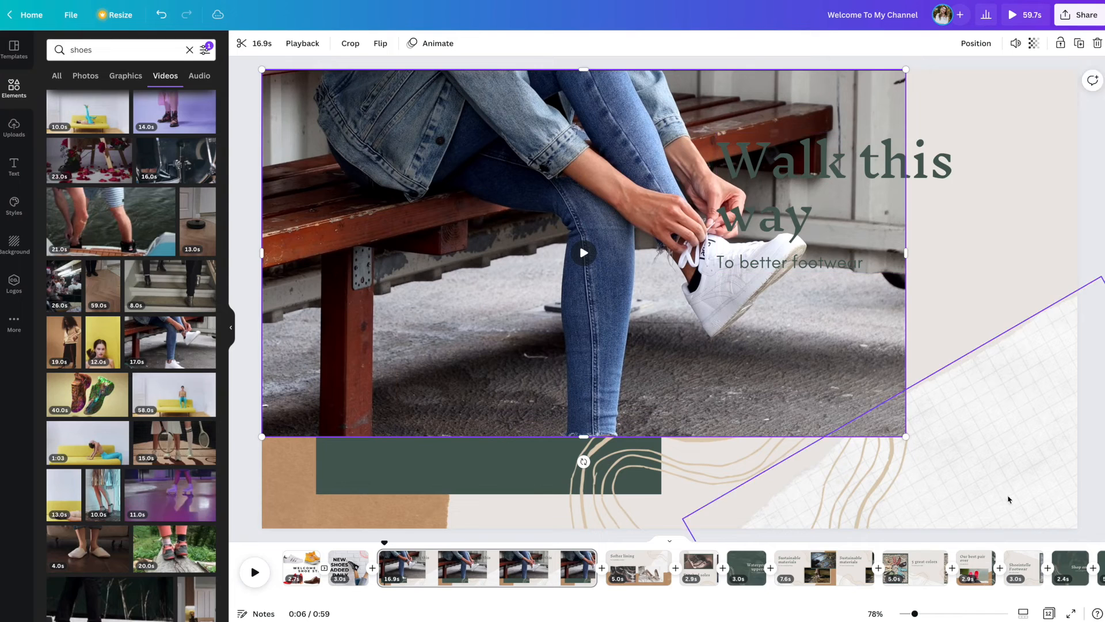
Step: Enlarge the lace-tying video to fill the page and send it backward behind all the other elements
{"action": "left_click_drag", "start_coordinate": [906, 437], "coordinate": [1078, 531]}
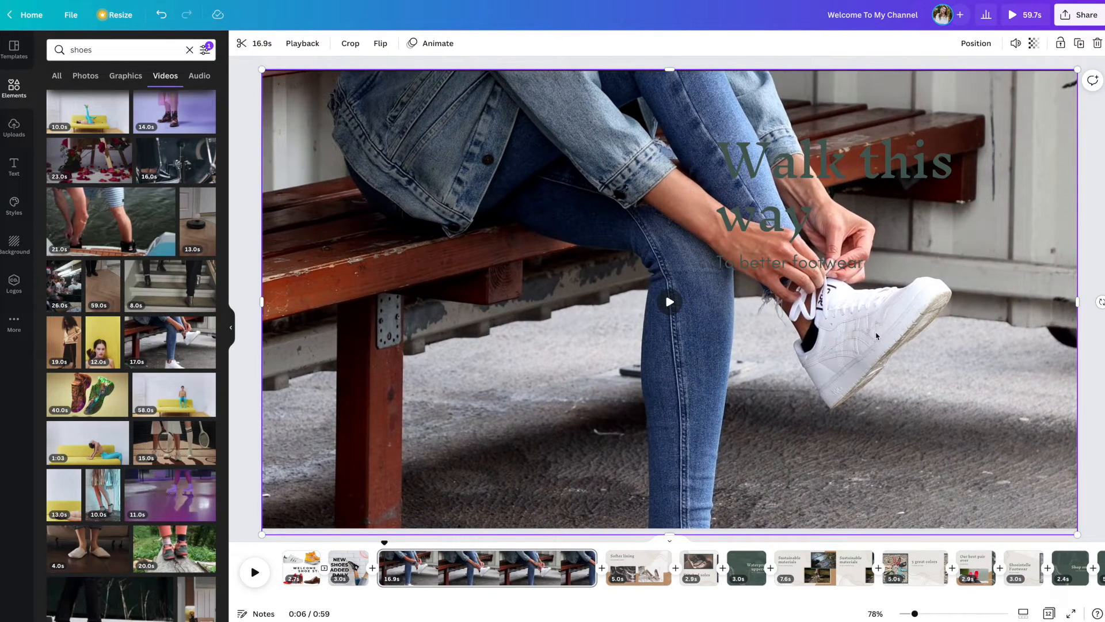
{"action": "left_click", "coordinate": [977, 43]}
{"action": "left_click", "coordinate": [948, 77]}
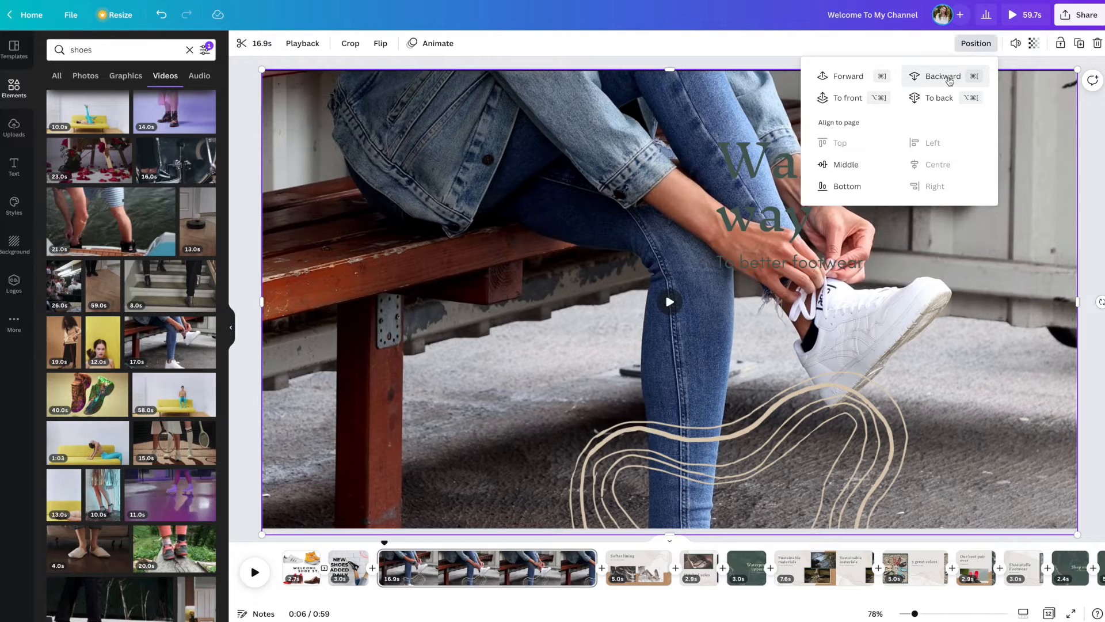
{"action": "left_click", "coordinate": [950, 80]}
{"action": "left_click", "coordinate": [950, 81]}
{"action": "left_click", "coordinate": [950, 80]}
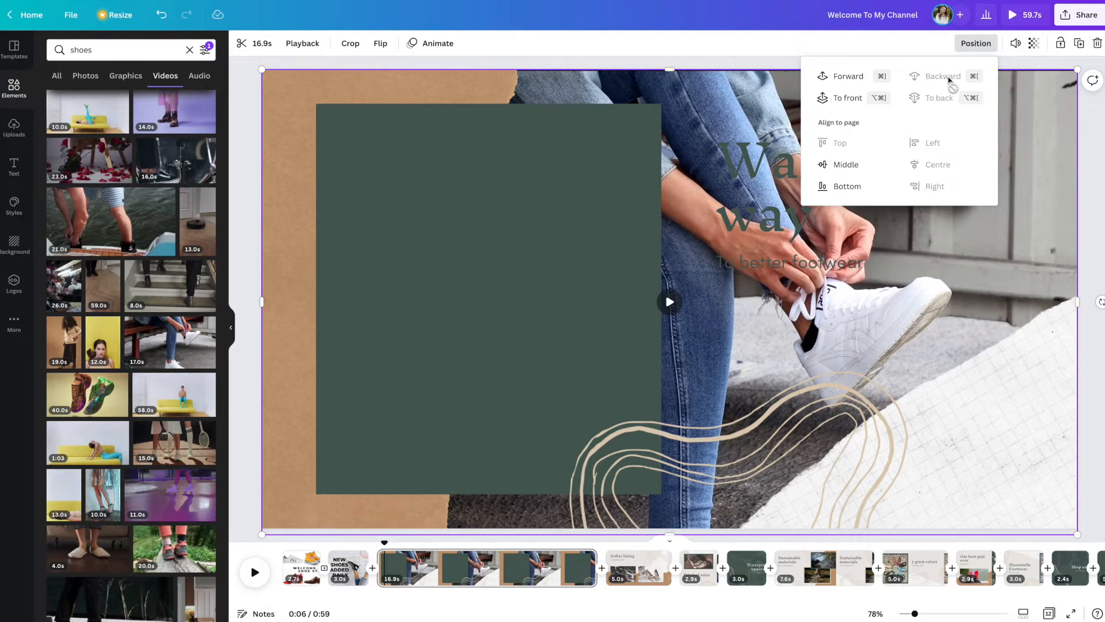
Step: Delete the dark green panel from the "Walk this way" page
{"action": "left_click", "coordinate": [547, 183]}
{"action": "key", "text": "Delete"}
{"action": "left_click", "coordinate": [417, 197]}
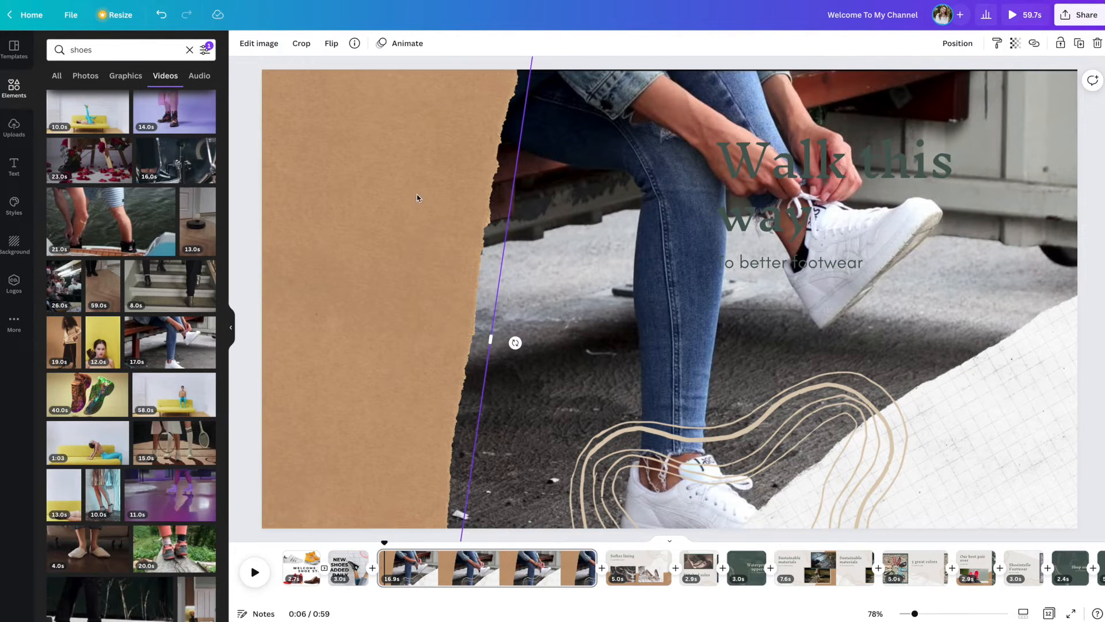
Step: Delete the white gridded paper and move the beige squiggle partly off the page's lower-right corner
{"action": "left_click", "coordinate": [959, 438]}
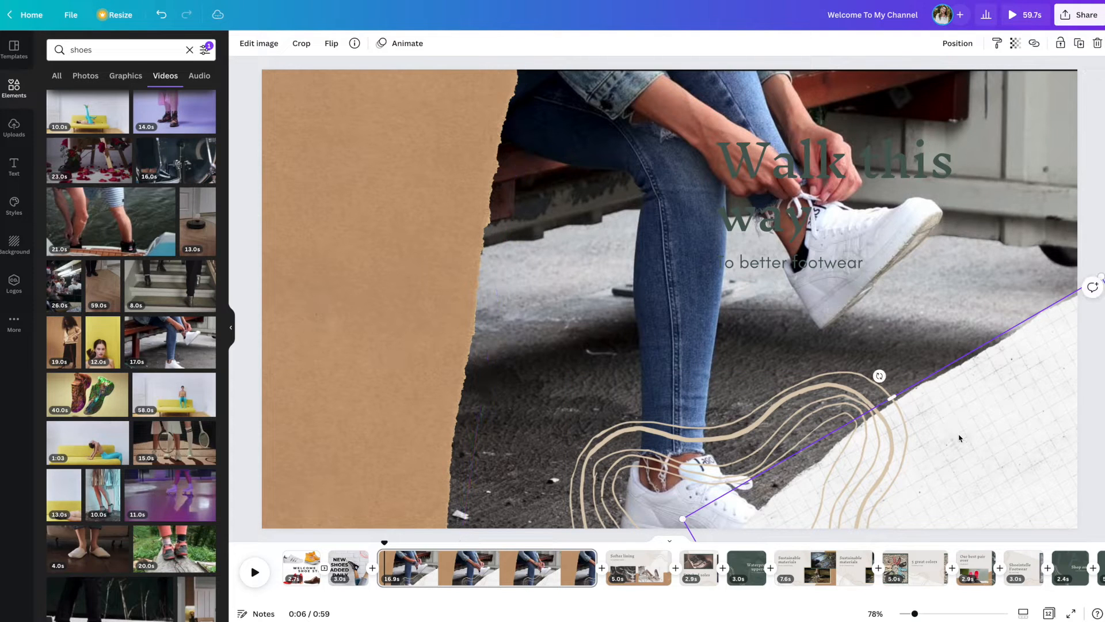
{"action": "key", "text": "Delete"}
{"action": "left_click", "coordinate": [877, 449]}
{"action": "left_click_drag", "start_coordinate": [878, 449], "coordinate": [1104, 427]}
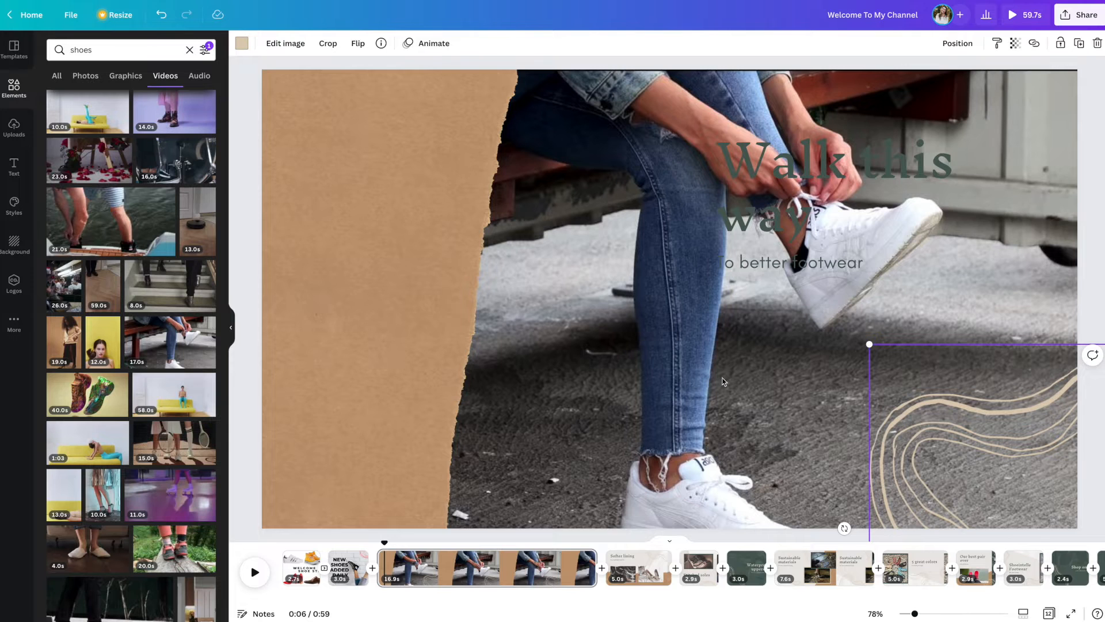
Step: Fit the background video to the page's upper edge and delete the torn cardboard strip
{"action": "double_click", "coordinate": [700, 377]}
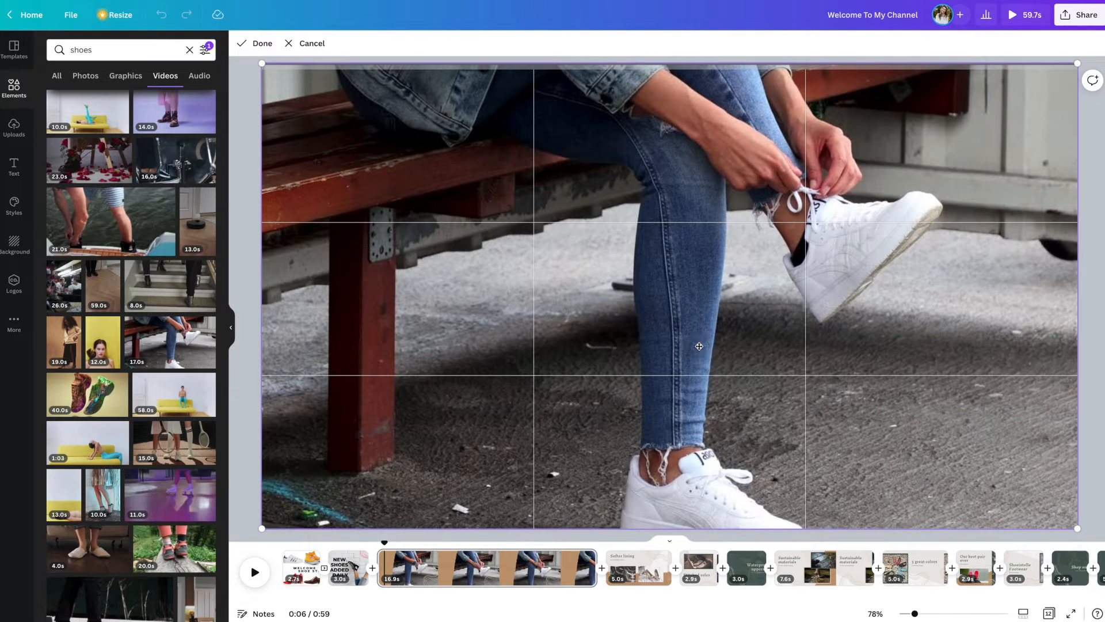
{"action": "key", "text": "Escape"}
{"action": "left_click", "coordinate": [394, 272]}
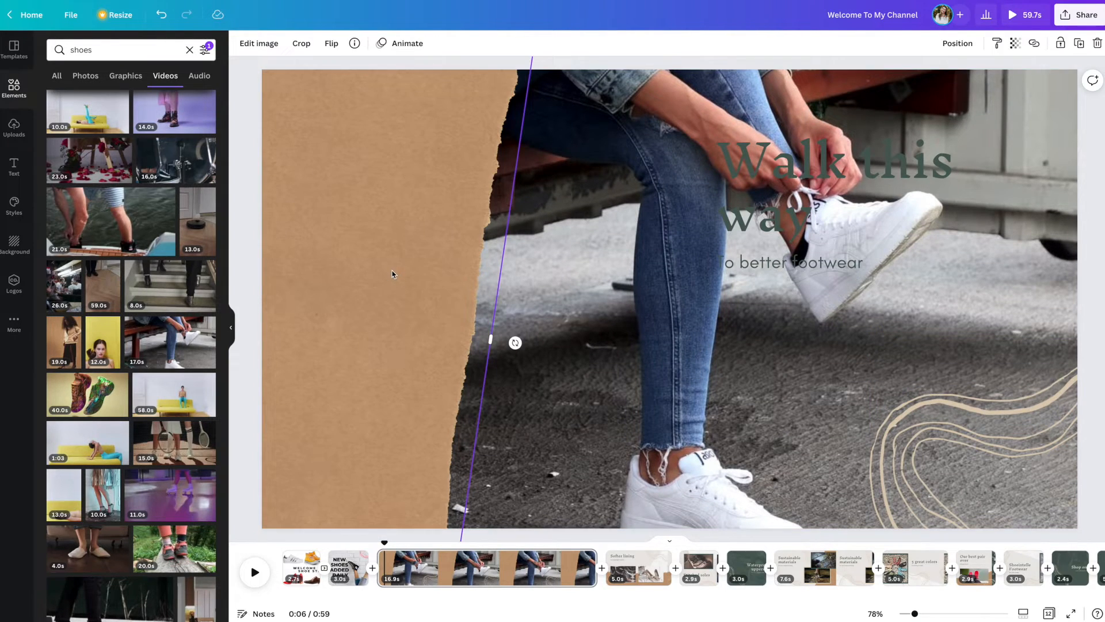
{"action": "key", "text": "Delete"}
Step: Move the "Walk this way" text group to the page's left side and trim the page to 4.0 seconds
{"action": "left_click_drag", "start_coordinate": [878, 151], "coordinate": [447, 188]}
{"action": "left_click_drag", "start_coordinate": [596, 567], "coordinate": [425, 565]}
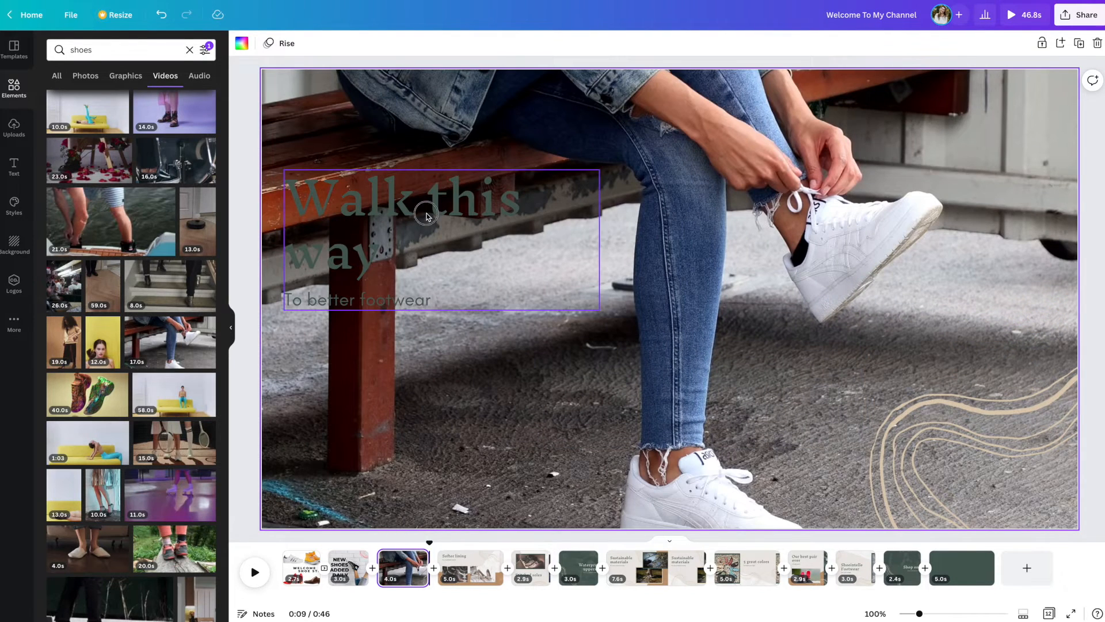
Step: Set the "Walk this way" headline in Montserrat Extra-Bold and replace its text with "30 DAY RETURNS"
{"action": "left_click", "coordinate": [435, 251]}
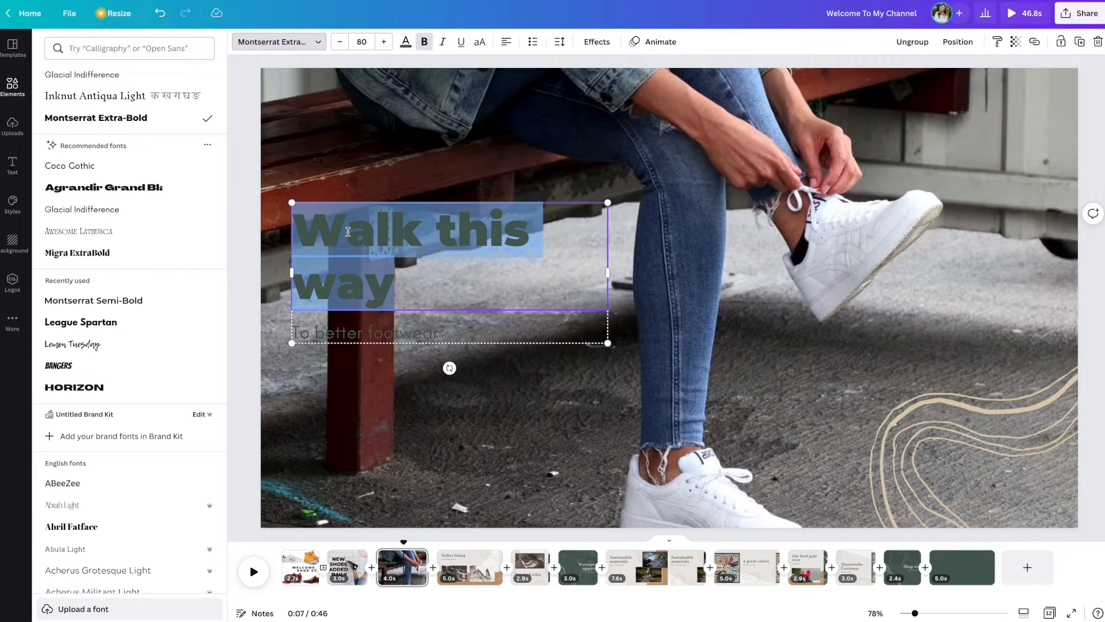
{"action": "type", "text": "30"}
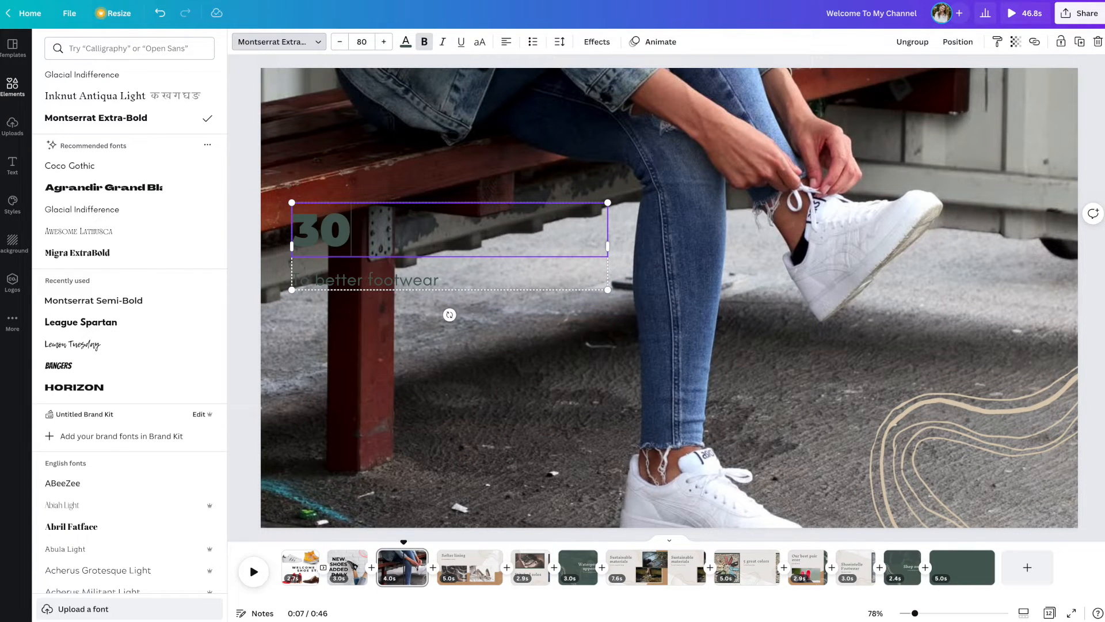
{"action": "type", "text": " DAY RE"}
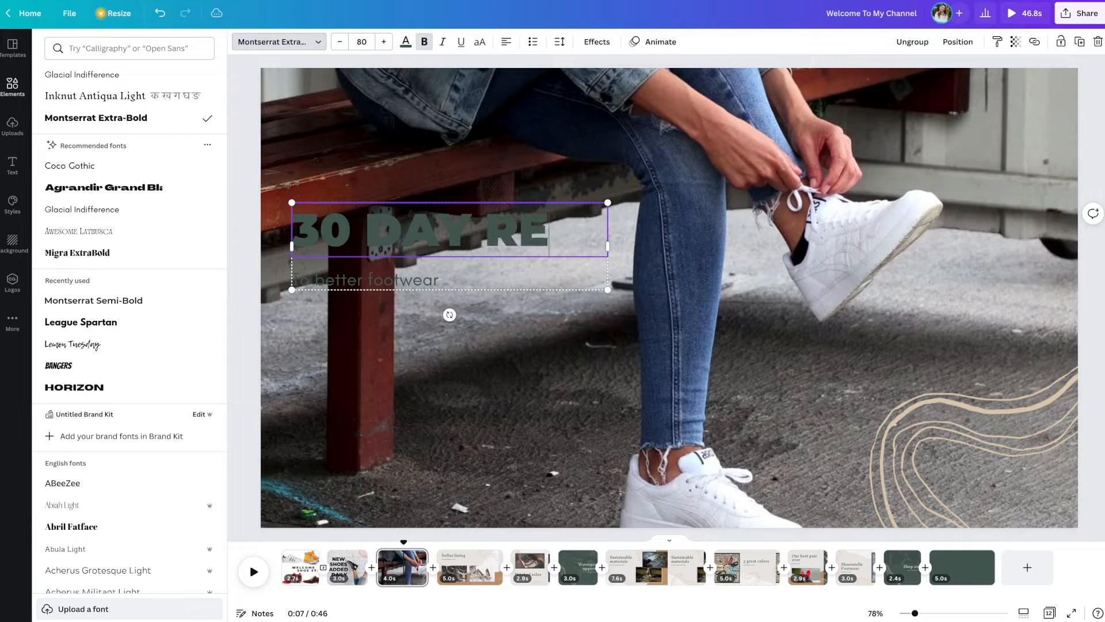
{"action": "type", "text": "TURNS"}
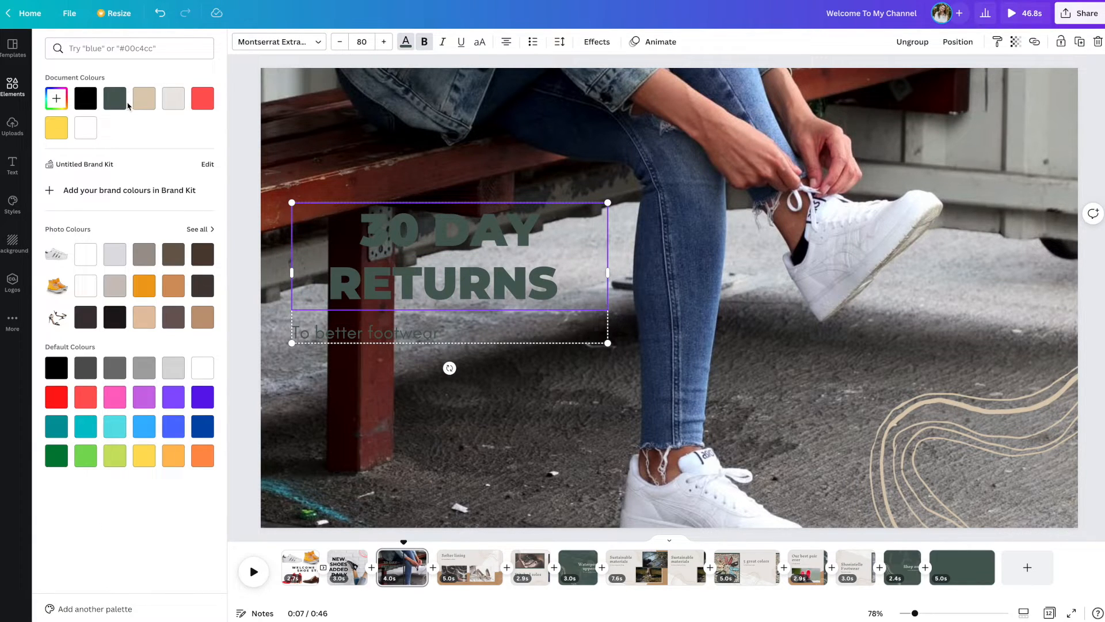
Step: Recolour the headline white and extend it to a centred "30 DAY RETURNS POLICY" at font size 104
{"action": "left_click", "coordinate": [85, 128]}
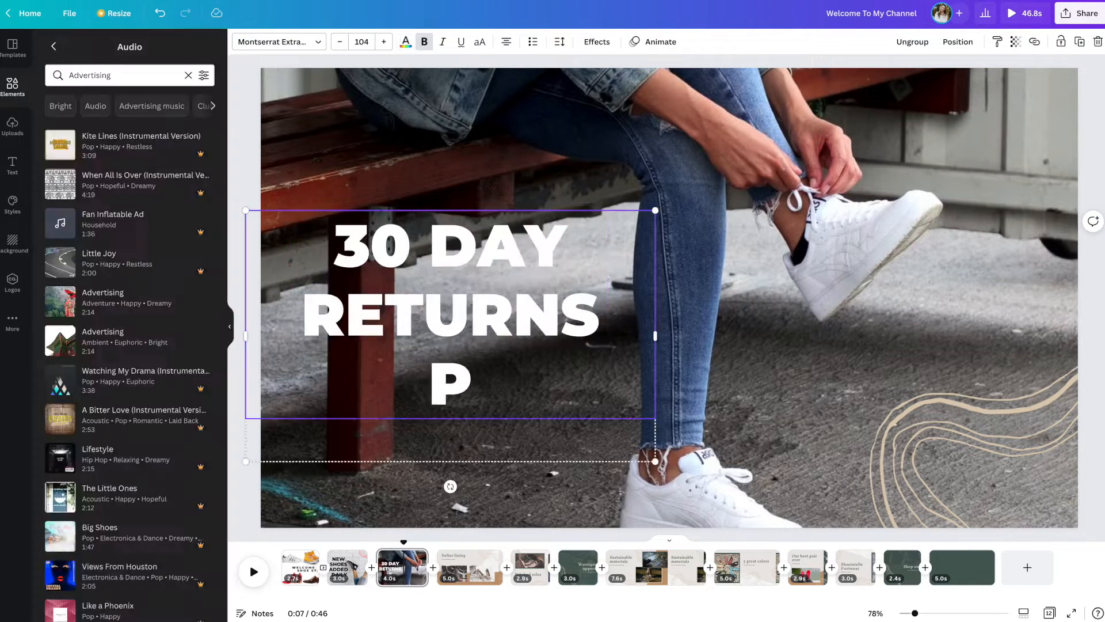
{"action": "type", "text": "OLICY"}
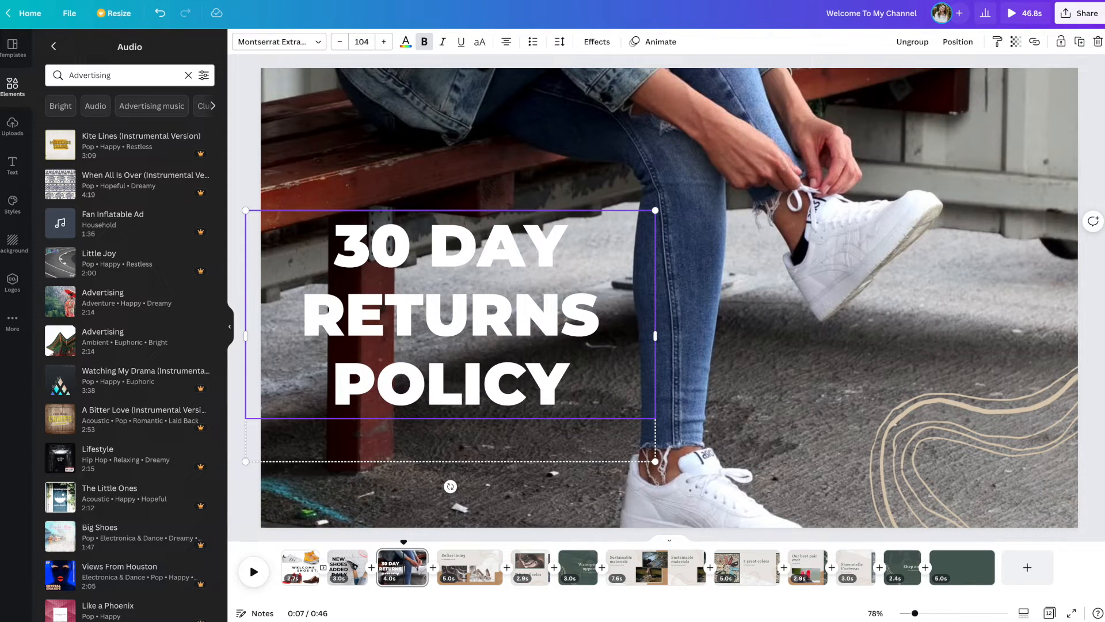
{"action": "left_click", "coordinate": [819, 383]}
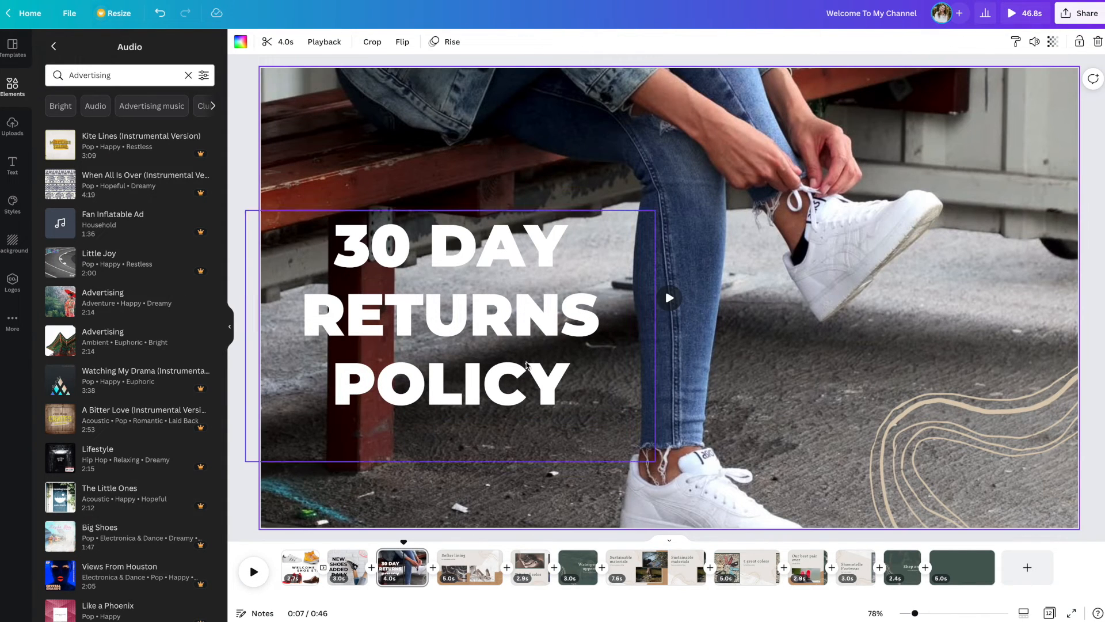
Step: Recolour the beige squiggle yellow and nudge it to the right and slightly up
{"action": "left_click", "coordinate": [954, 428]}
{"action": "left_click", "coordinate": [241, 41]}
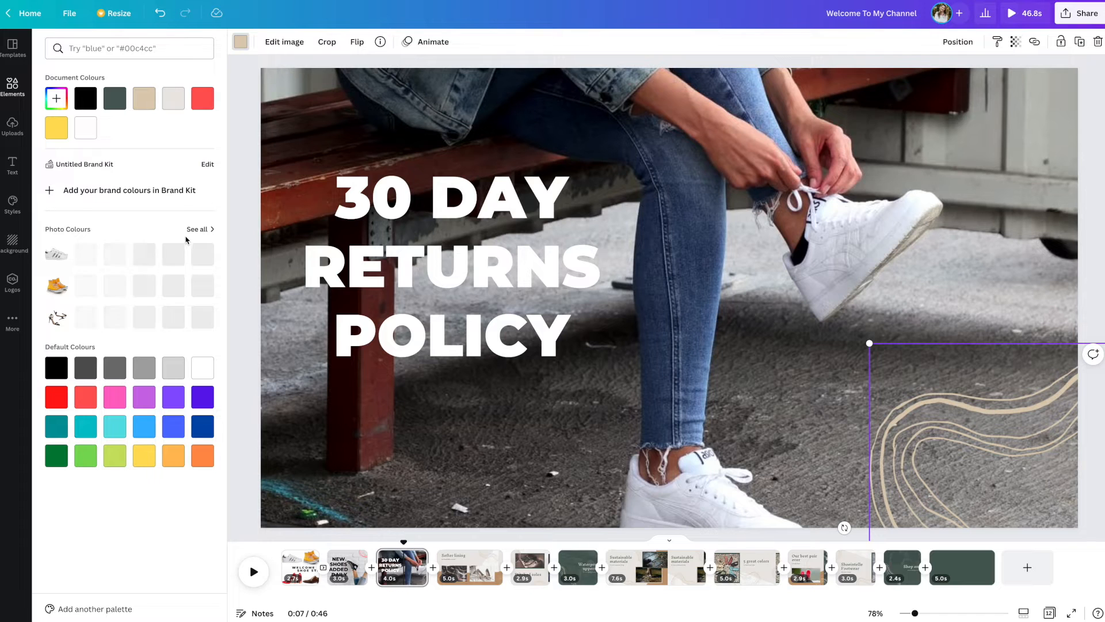
{"action": "left_click", "coordinate": [149, 459]}
{"action": "left_click_drag", "start_coordinate": [1010, 440], "coordinate": [1057, 419]}
{"action": "left_click", "coordinate": [1028, 299]}
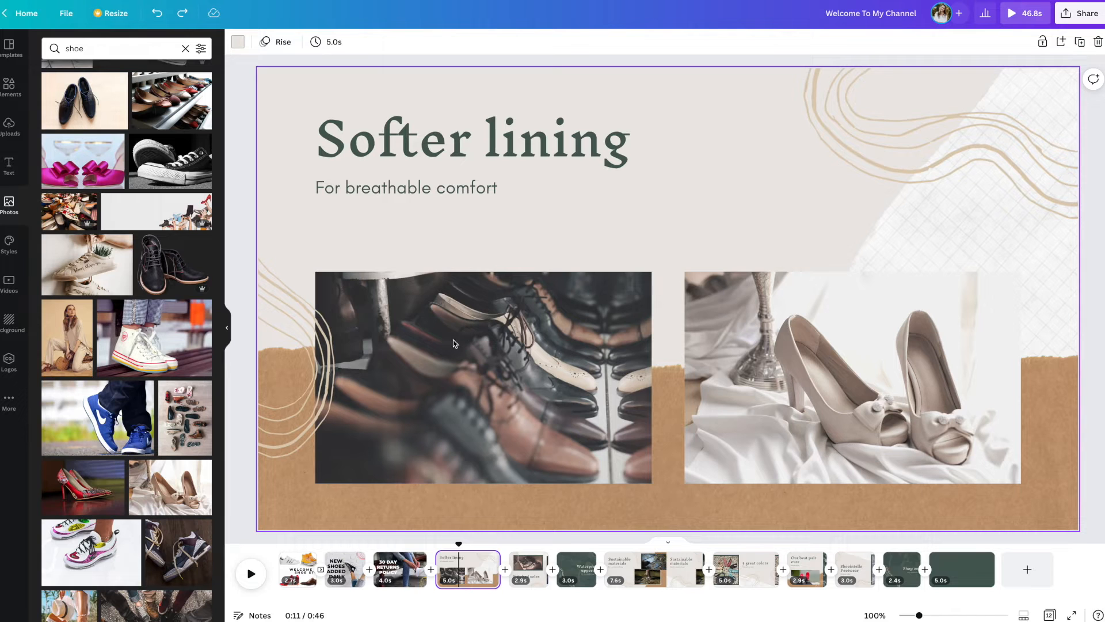
Step: Place the blue Nike sneaker photo on the "Softer lining" page and enlarge it to fill the page behind the text
{"action": "left_click_drag", "start_coordinate": [134, 414], "coordinate": [483, 254]}
{"action": "left_click_drag", "start_coordinate": [812, 431], "coordinate": [1090, 524]}
{"action": "left_click_drag", "start_coordinate": [1000, 439], "coordinate": [994, 357]}
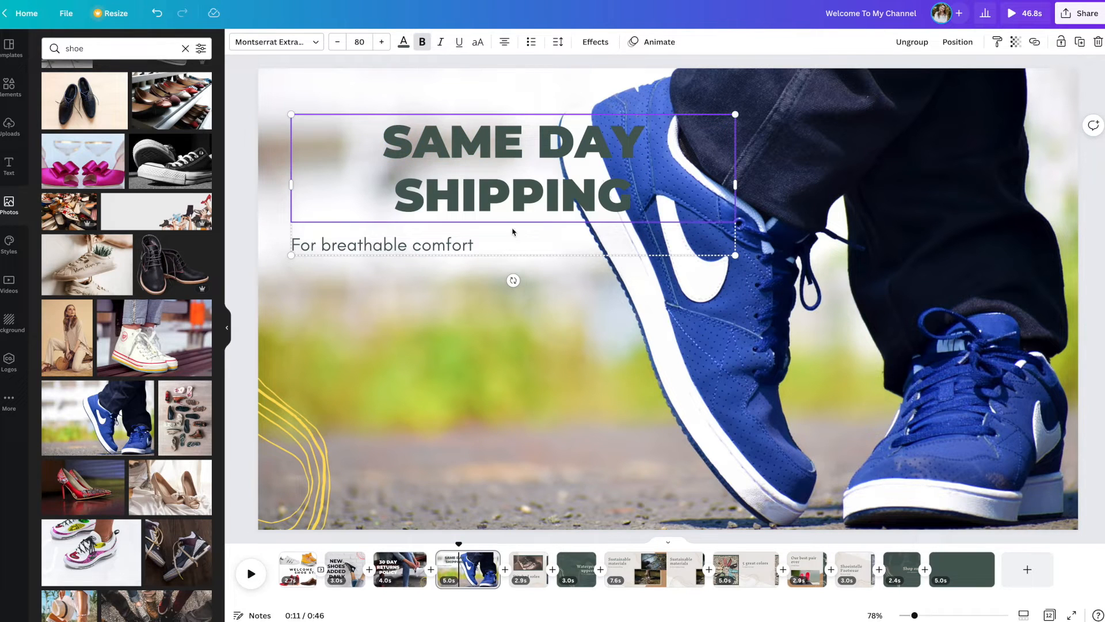
Step: Change the "Softer lining" headline to a centred "SAME DAY SHIPPING" in Montserrat Extra-Bold, shifted left, and delete the subtitle
{"action": "left_click_drag", "start_coordinate": [545, 192], "coordinate": [424, 212]}
{"action": "left_click", "coordinate": [472, 241]}
{"action": "key", "text": "Delete"}
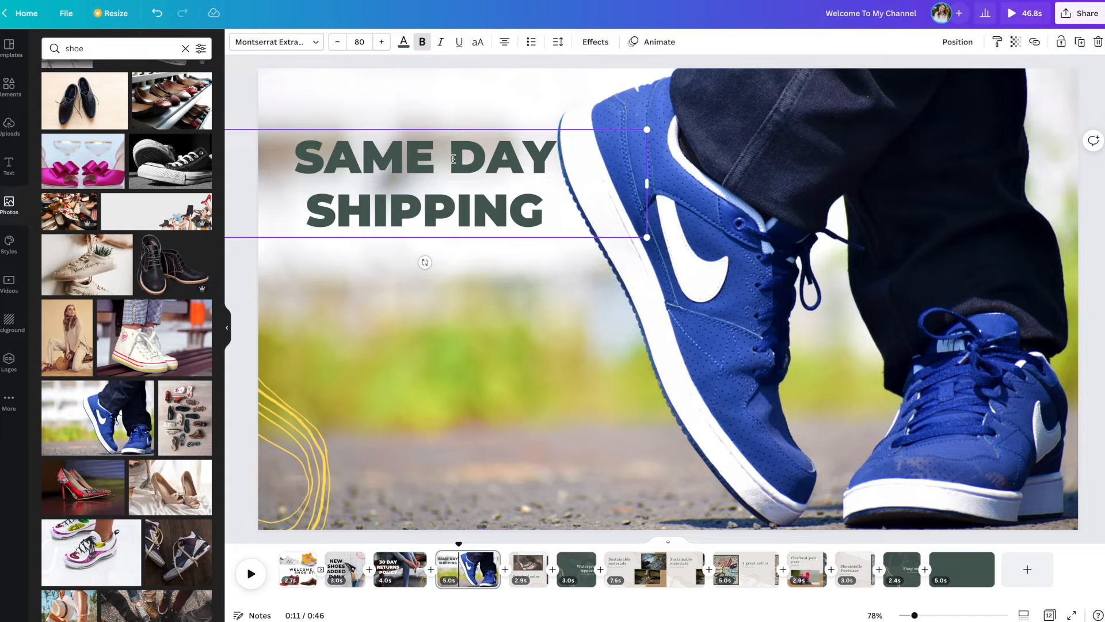
Step: Break "SAME DAY SHIPPING" into three lines, enlarge it to font size 125, place it beside the shoe and recolour it black
{"action": "left_click", "coordinate": [454, 159]}
{"action": "key", "text": "Return"}
{"action": "left_click_drag", "start_coordinate": [647, 291], "coordinate": [896, 381]}
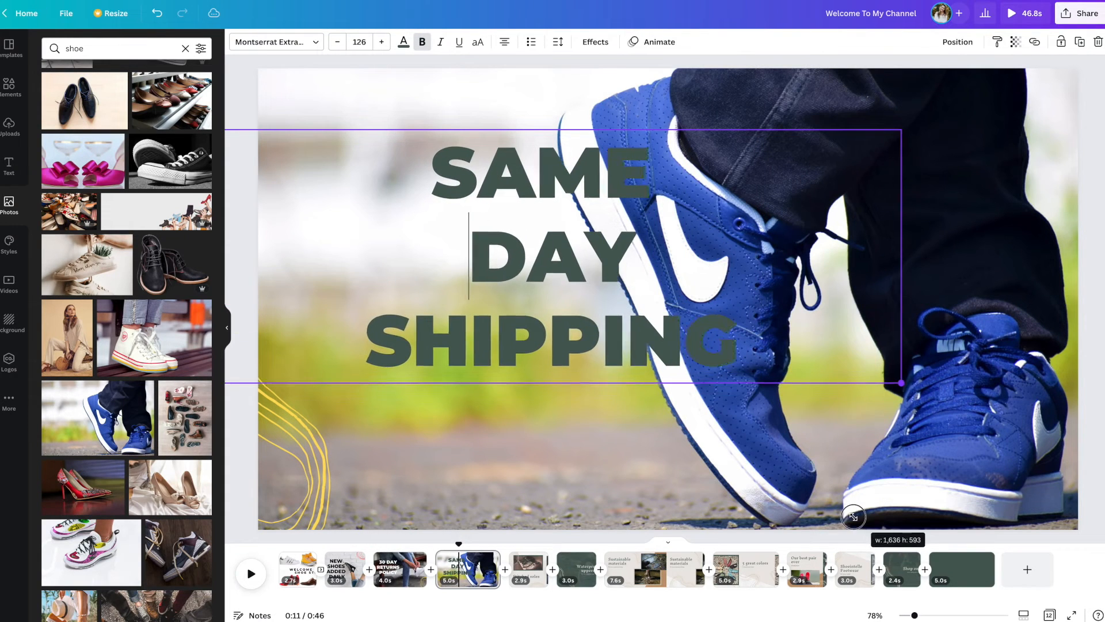
{"action": "left_click", "coordinate": [588, 376]}
{"action": "left_click_drag", "start_coordinate": [588, 351], "coordinate": [488, 375]}
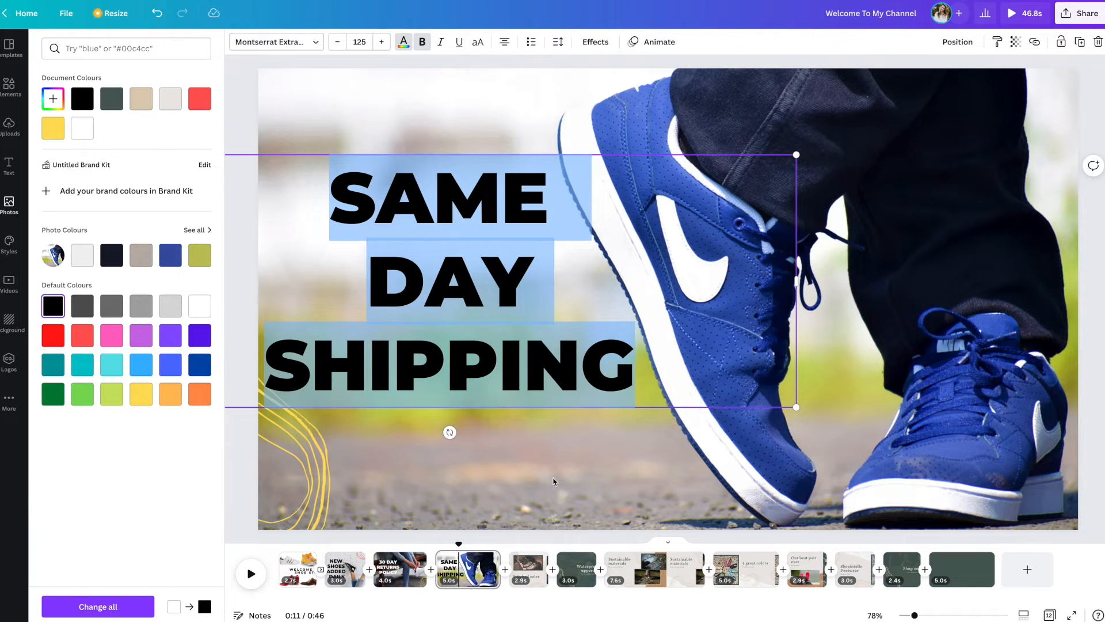
{"action": "key", "text": "Escape"}
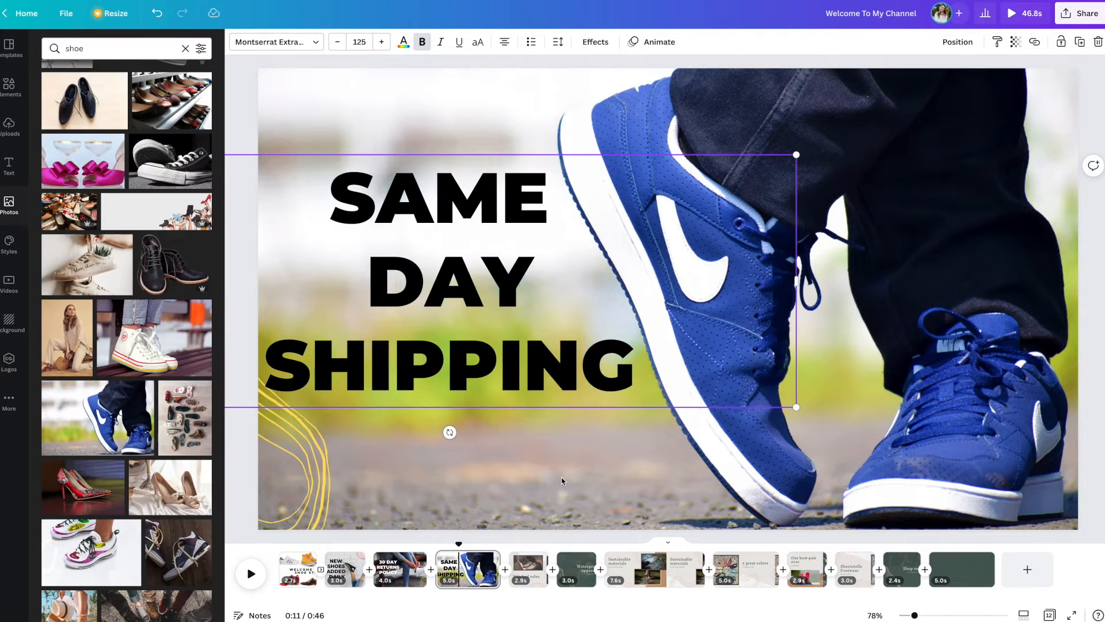
{"action": "left_click", "coordinate": [564, 483]}
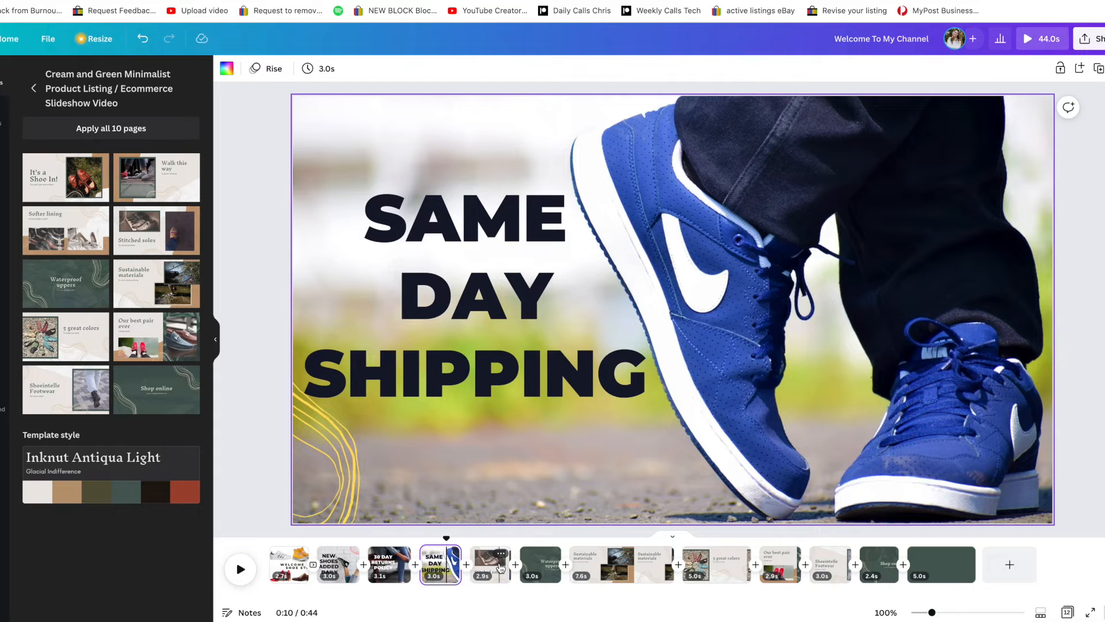
Step: Delete all remaining template pages after "SAME DAY SHIPPING" except the "Shop online" page
{"action": "left_click", "coordinate": [501, 569]}
{"action": "key", "text": "Delete"}
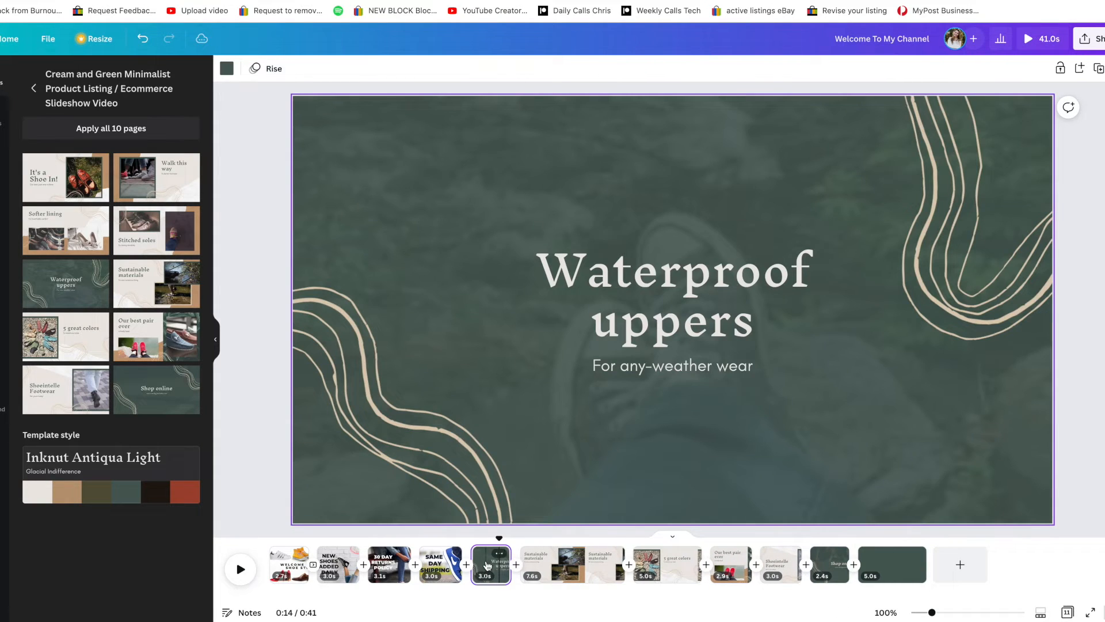
{"action": "key", "text": "Delete"}
{"action": "left_click", "coordinate": [508, 568]}
{"action": "key", "text": "Delete"}
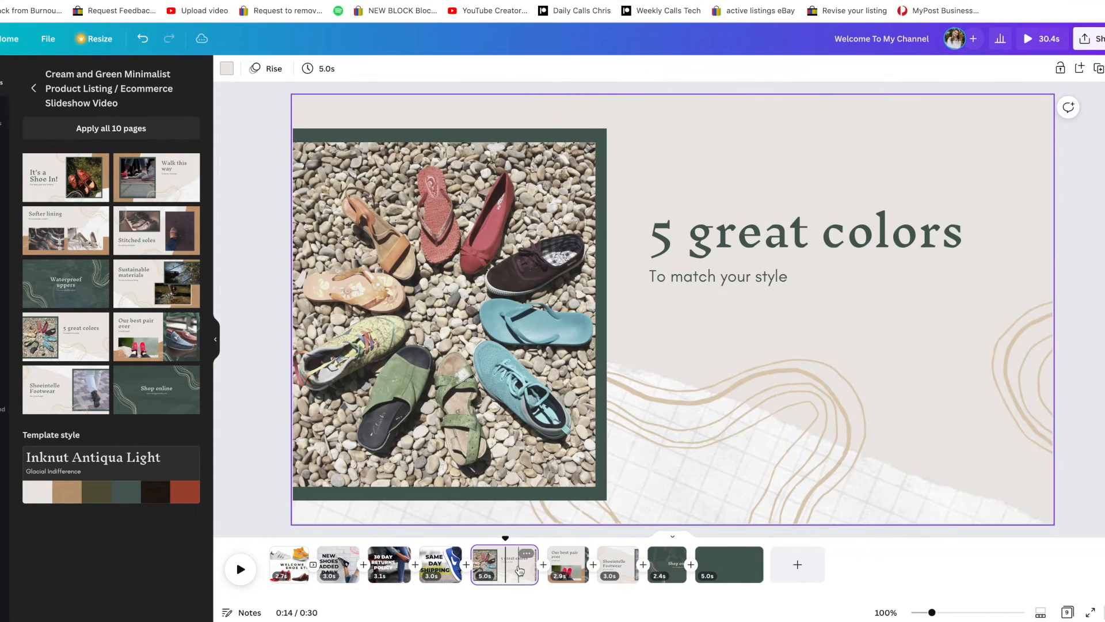
{"action": "key", "text": "Delete"}
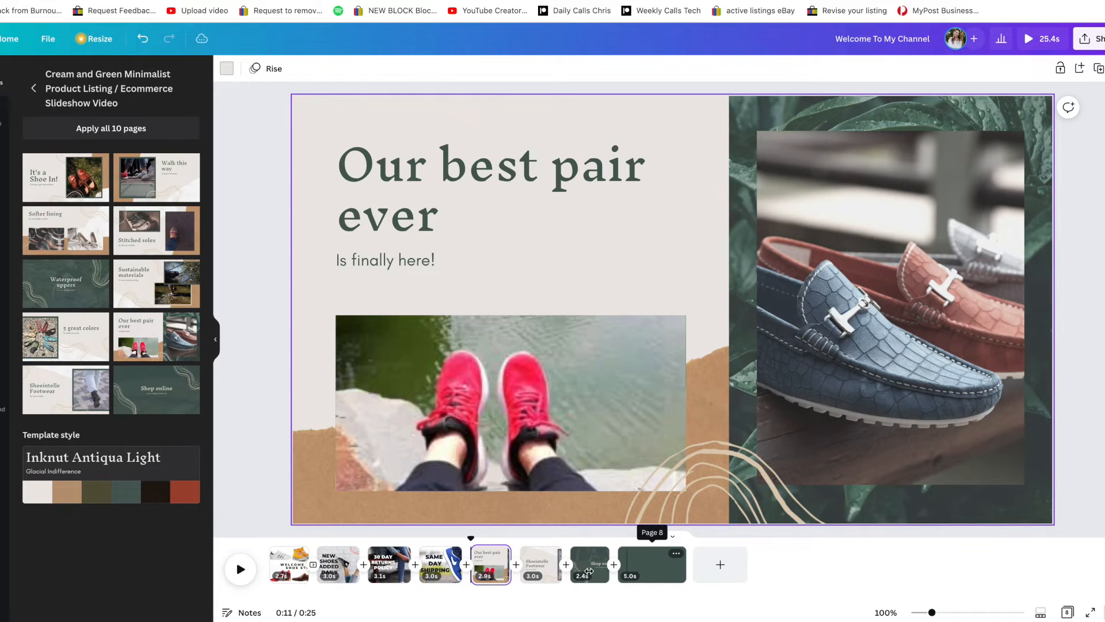
{"action": "key", "text": "Delete"}
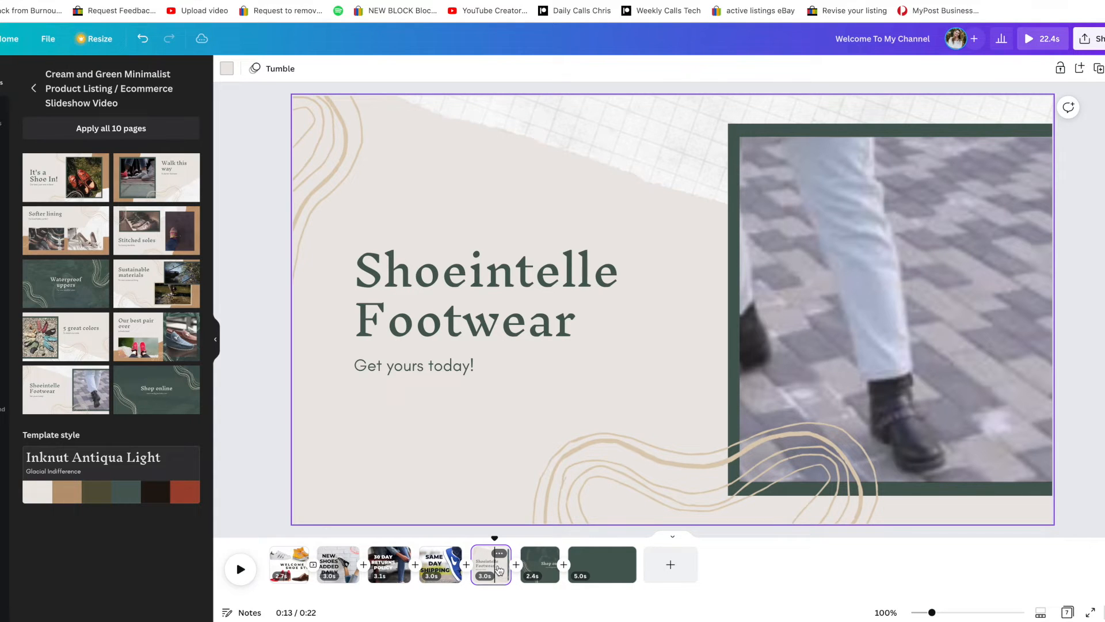
{"action": "key", "text": "Delete"}
{"action": "left_click", "coordinate": [553, 564]}
{"action": "key", "text": "Delete"}
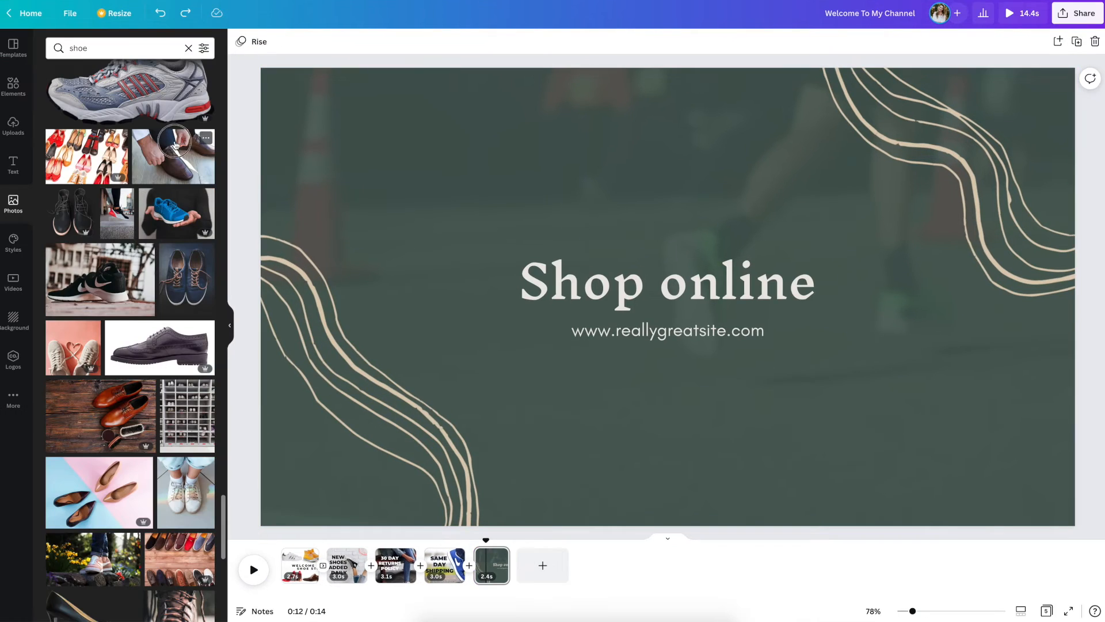
Step: Place the photo of hands lacing a brown leather shoe on the "Shop online" page, enlarge it to fill the page and send it behind the text
{"action": "left_click", "coordinate": [175, 144]}
{"action": "left_click_drag", "start_coordinate": [664, 308], "coordinate": [536, 264]}
{"action": "left_click_drag", "start_coordinate": [814, 433], "coordinate": [1081, 556]}
{"action": "left_click_drag", "start_coordinate": [984, 443], "coordinate": [979, 414]}
{"action": "left_click", "coordinate": [955, 41]}
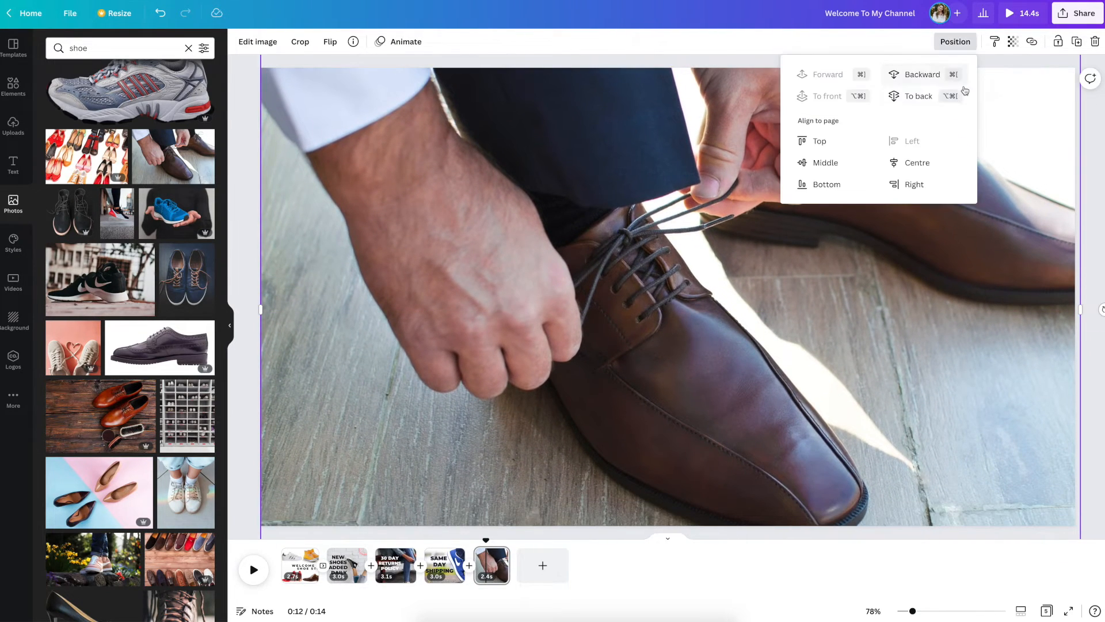
{"action": "left_click", "coordinate": [938, 77]}
{"action": "left_click", "coordinate": [939, 77]}
{"action": "left_click", "coordinate": [939, 77]}
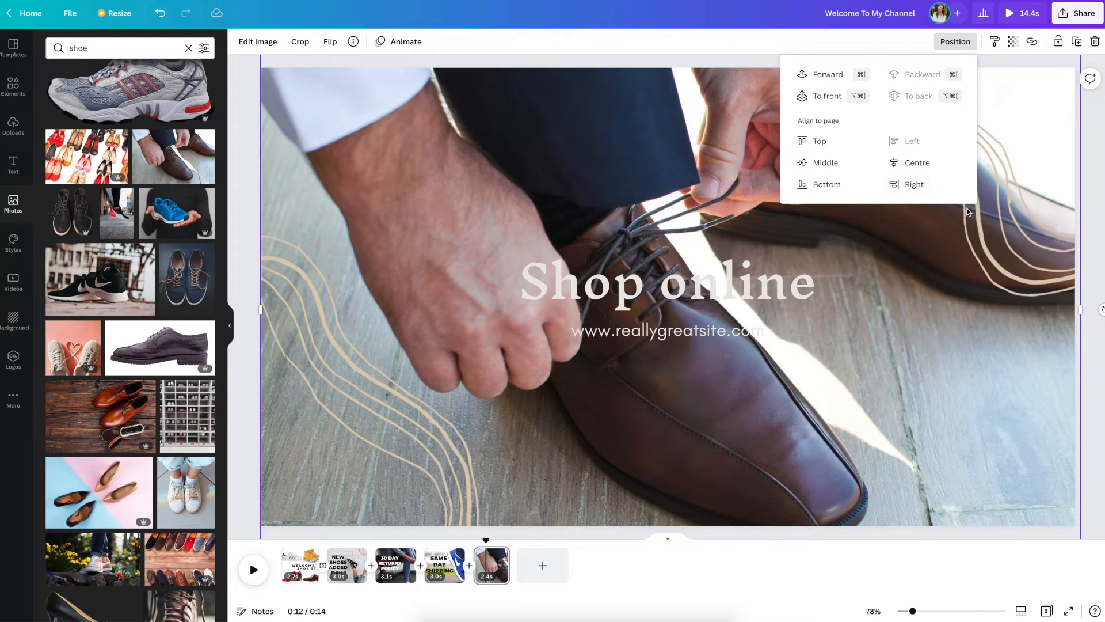
Step: Recolour both beige squiggles on the "Shop online" page yellow
{"action": "left_click", "coordinate": [374, 403]}
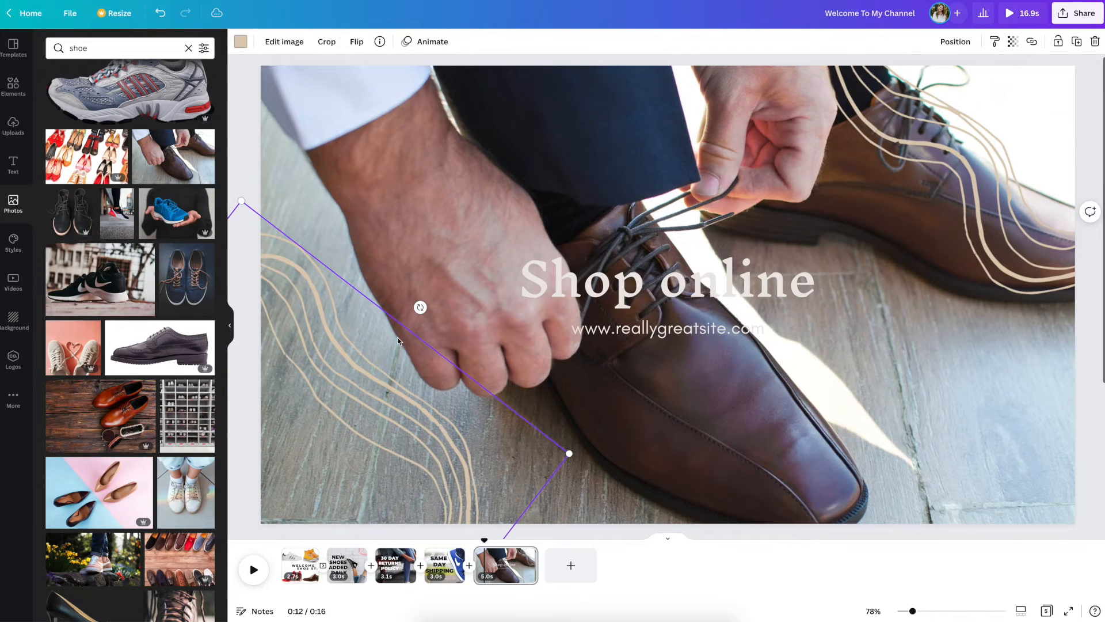
{"action": "left_click", "coordinate": [242, 43]}
{"action": "left_click", "coordinate": [153, 389]}
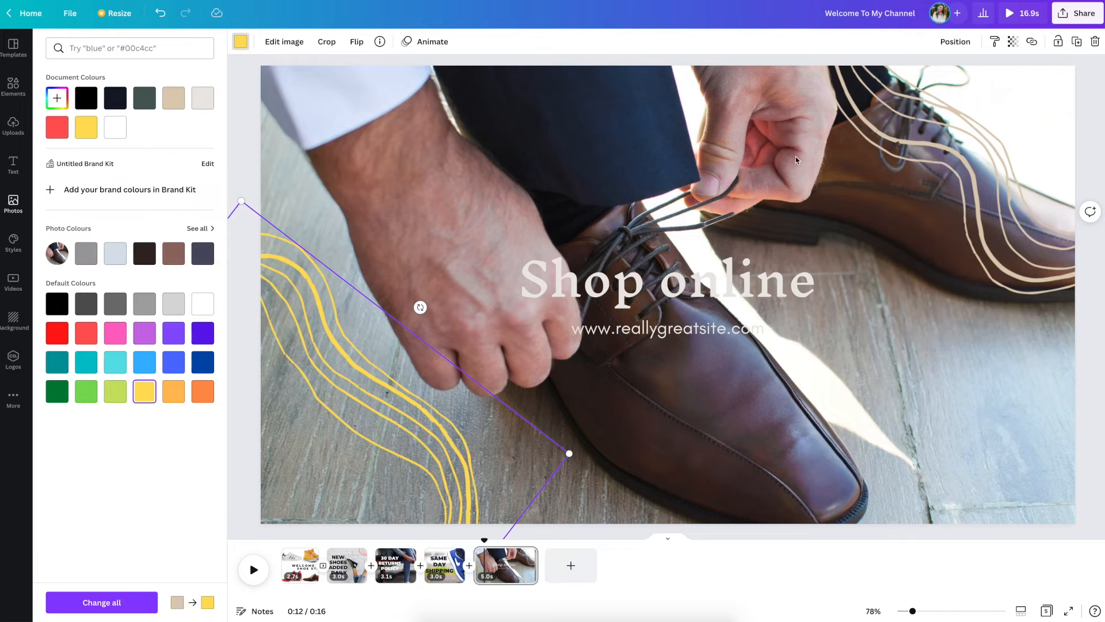
{"action": "left_click", "coordinate": [931, 136]}
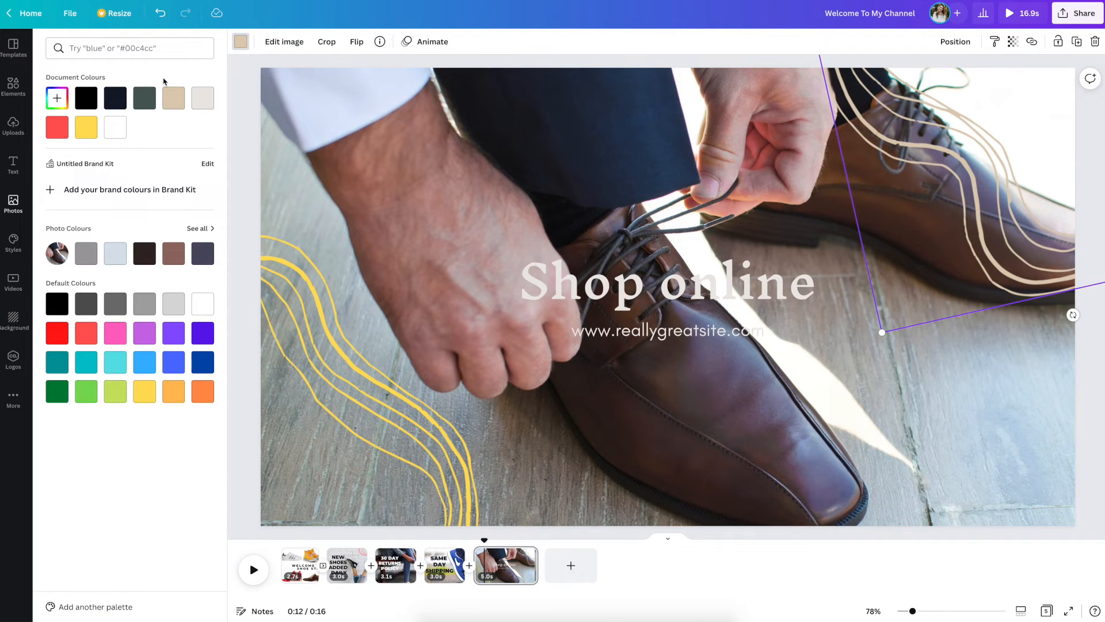
{"action": "left_click", "coordinate": [240, 43]}
{"action": "left_click", "coordinate": [241, 41]}
{"action": "left_click", "coordinate": [95, 127]}
Step: Replace the "Shop online" headline with "SAVE MY STORE AS A FAVOURITE"
{"action": "left_click", "coordinate": [688, 262]}
{"action": "double_click", "coordinate": [760, 300]}
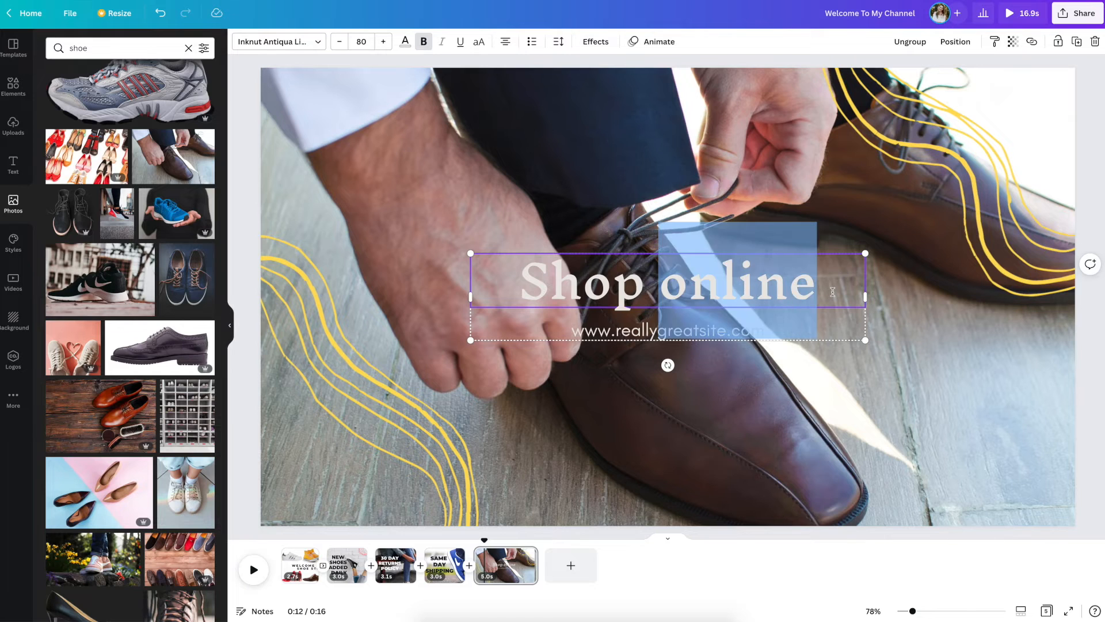
{"action": "left_click_drag", "start_coordinate": [833, 292], "coordinate": [558, 286]}
{"action": "type", "text": "SAV"}
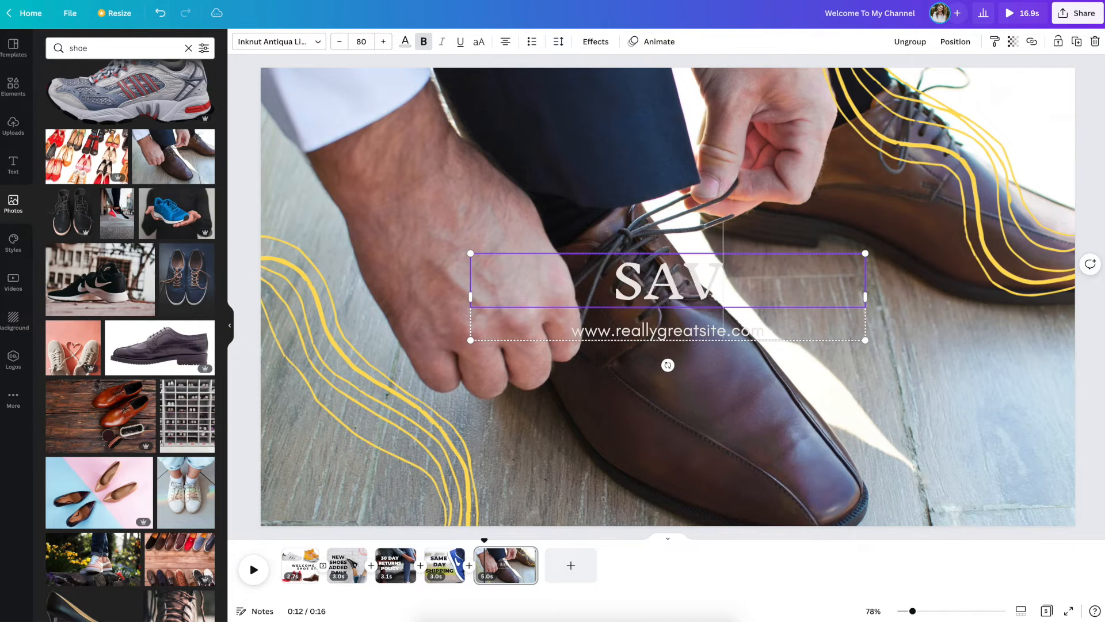
{"action": "type", "text": "E MY STORE"}
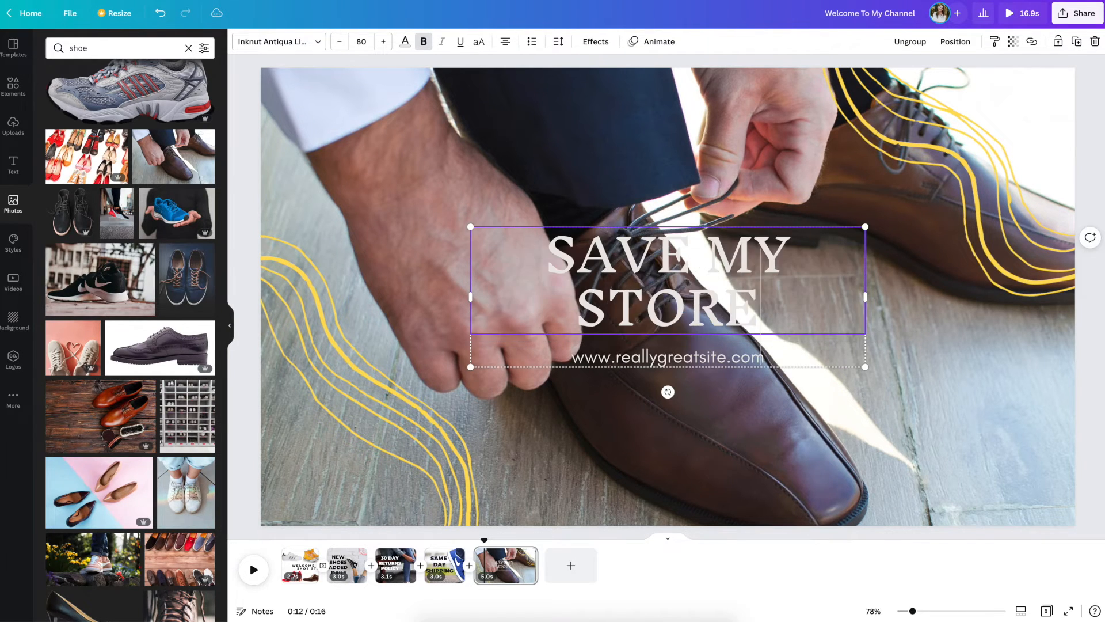
{"action": "type", "text": " AS A"}
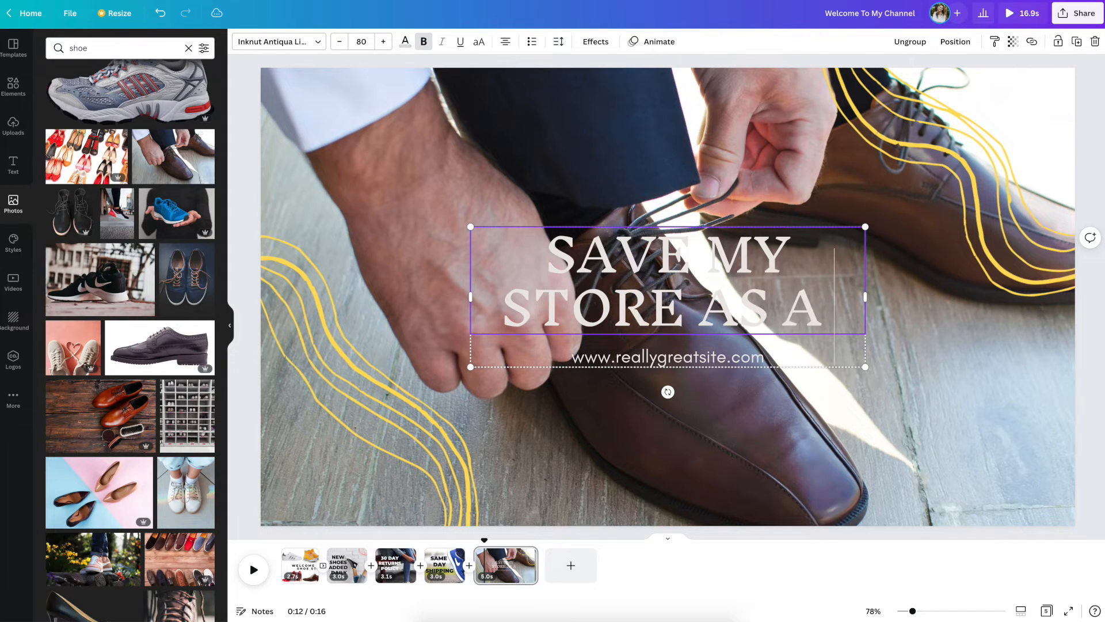
{"action": "type", "text": " FAVOURITE"}
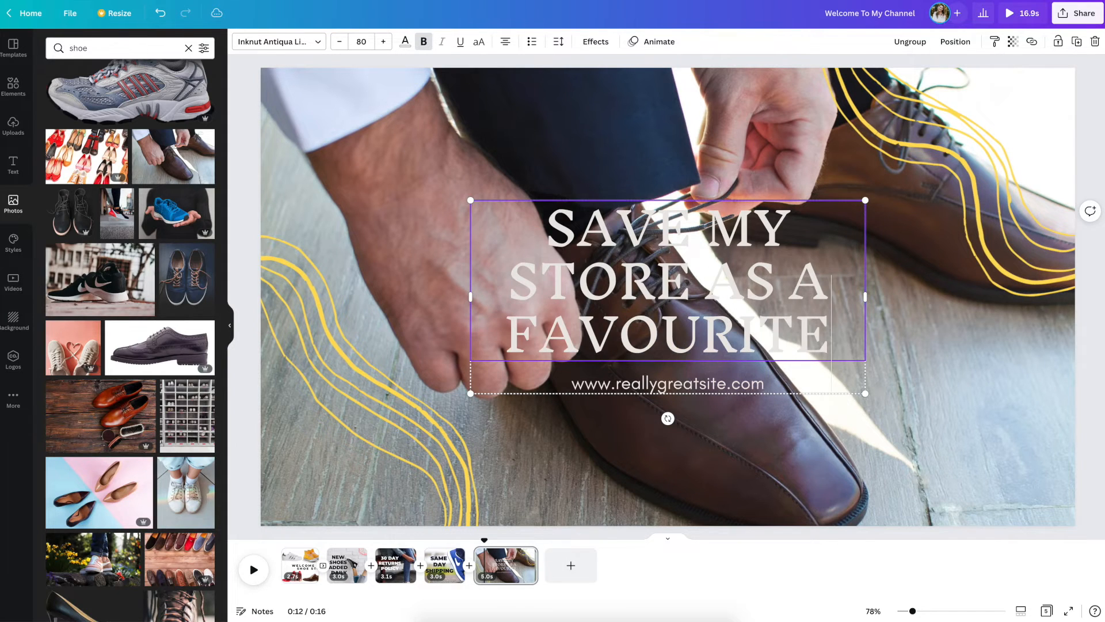
Step: Replace the web address under the headline with "ebay store: barneyshoes"
{"action": "double_click", "coordinate": [573, 379]}
{"action": "type", "text": "eba"}
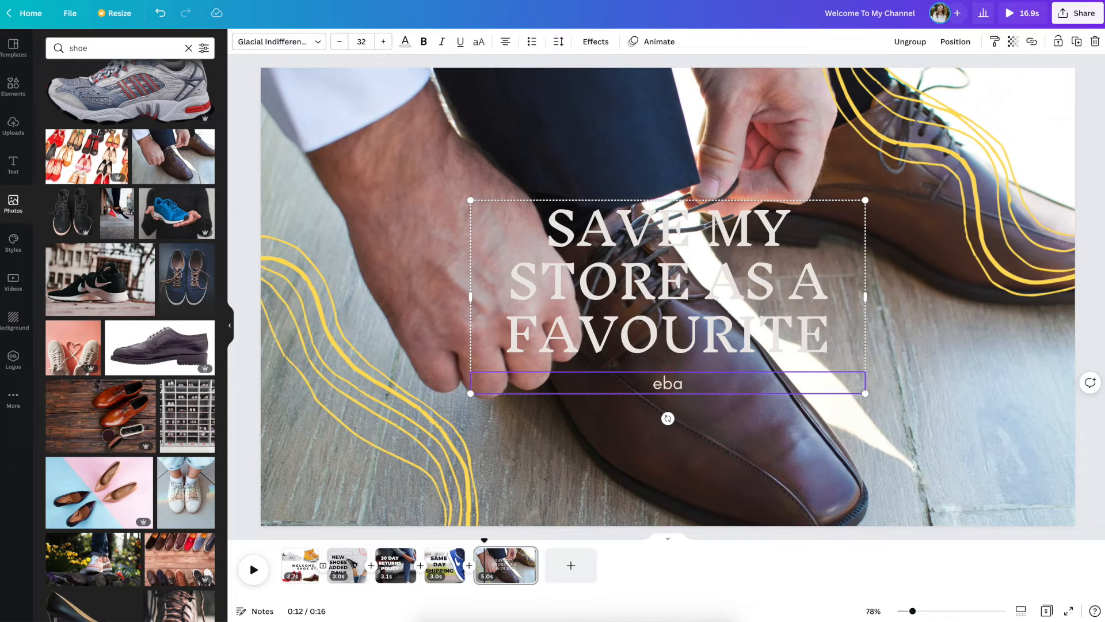
{"action": "type", "text": "y store"}
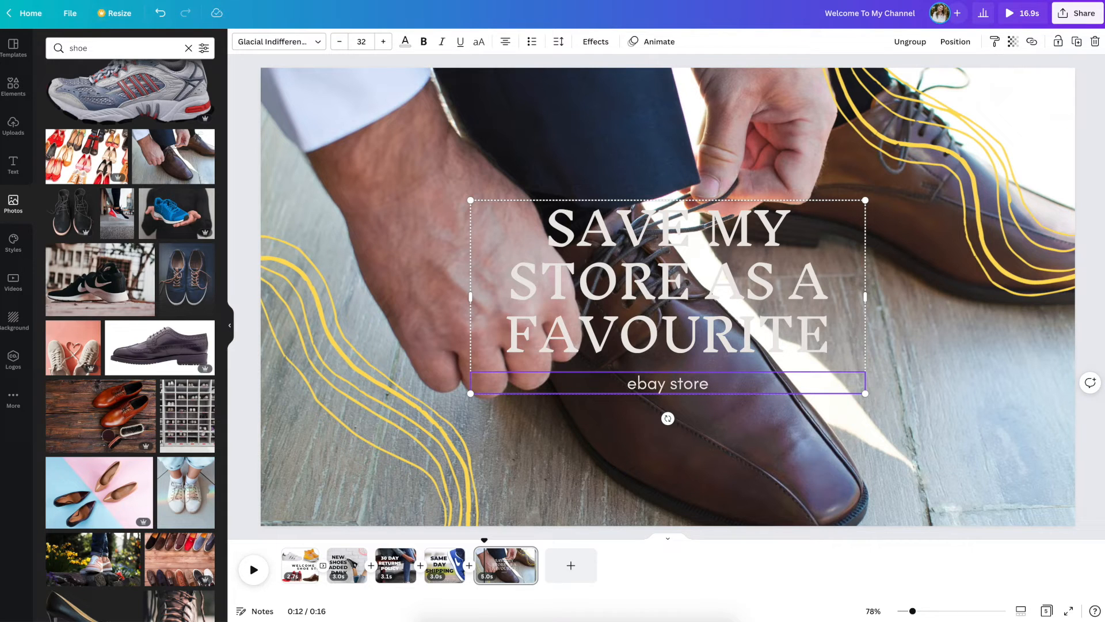
{"action": "type", "text": ": "}
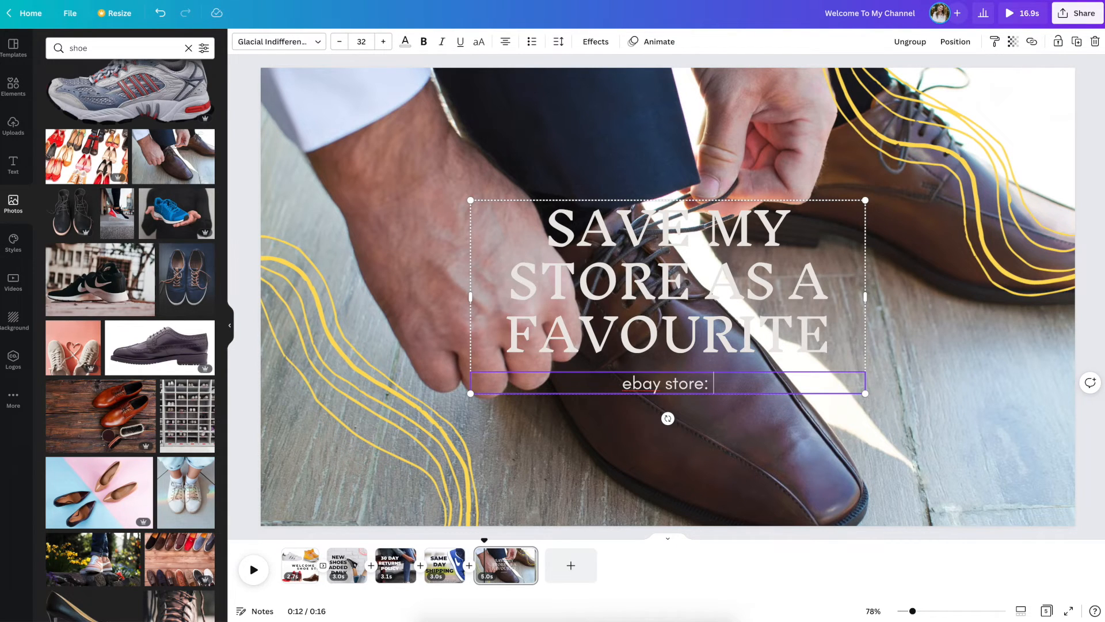
{"action": "type", "text": "barneyshoes"}
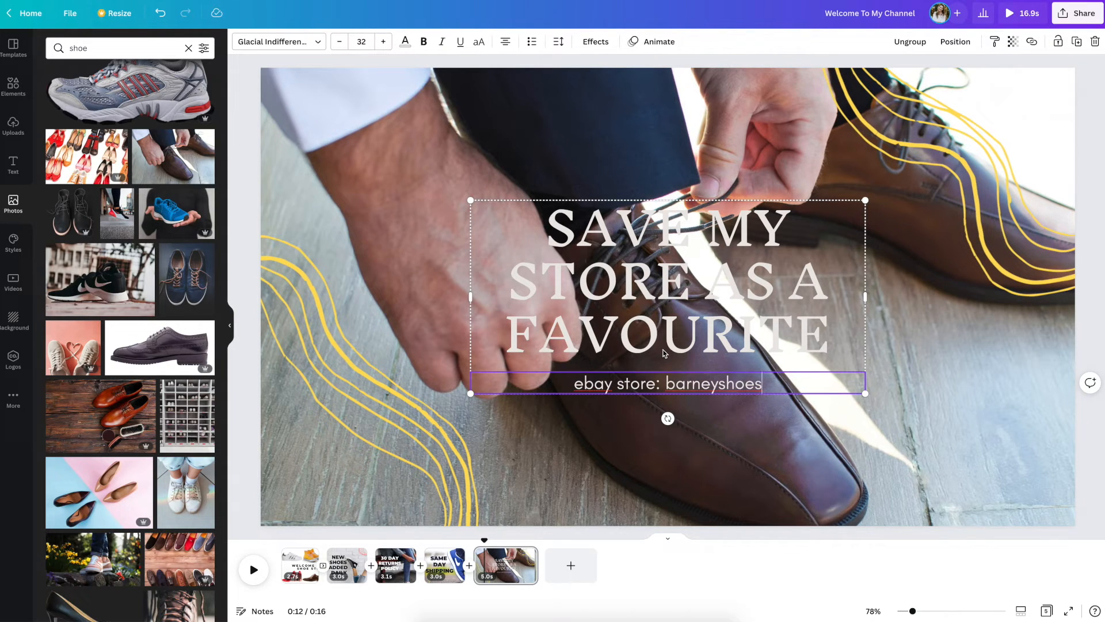
Step: Set the "SAVE MY STORE AS A FAVOURITE" headline in white Montserrat Extra-Bold and widen it to two lines in the page's upper left area
{"action": "left_click_drag", "start_coordinate": [580, 231], "coordinate": [830, 309]}
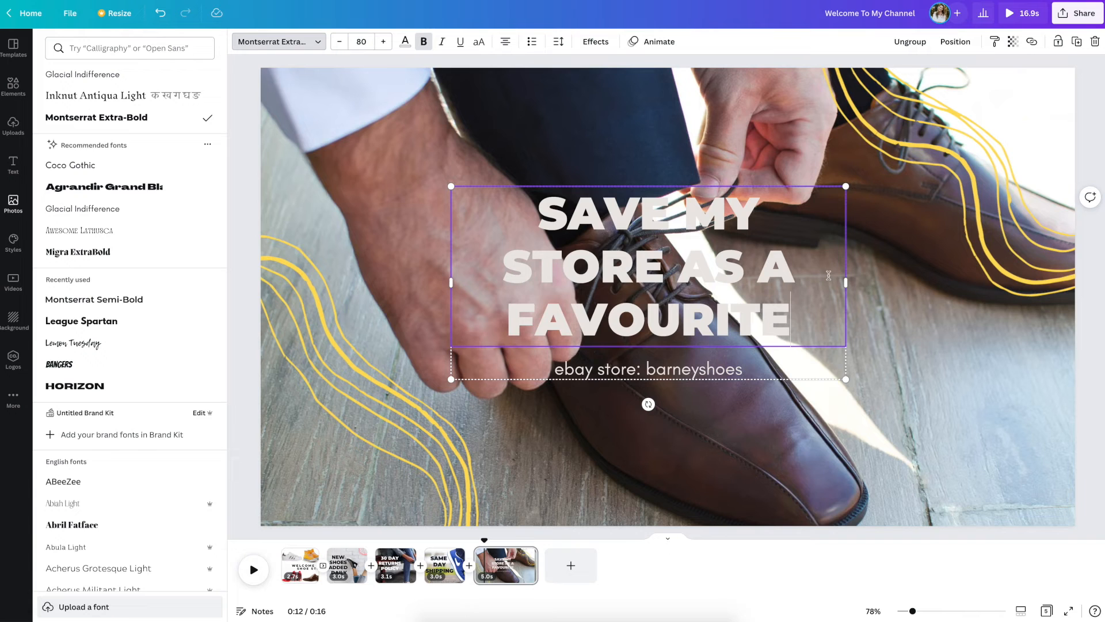
{"action": "left_click_drag", "start_coordinate": [520, 206], "coordinate": [802, 354]}
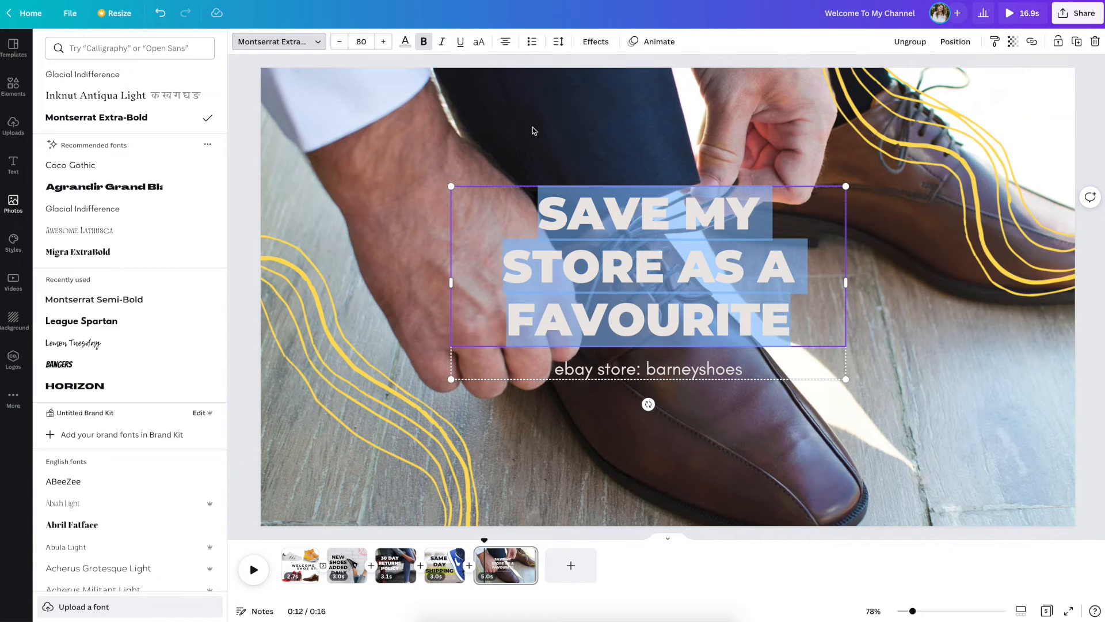
{"action": "left_click", "coordinate": [407, 44]}
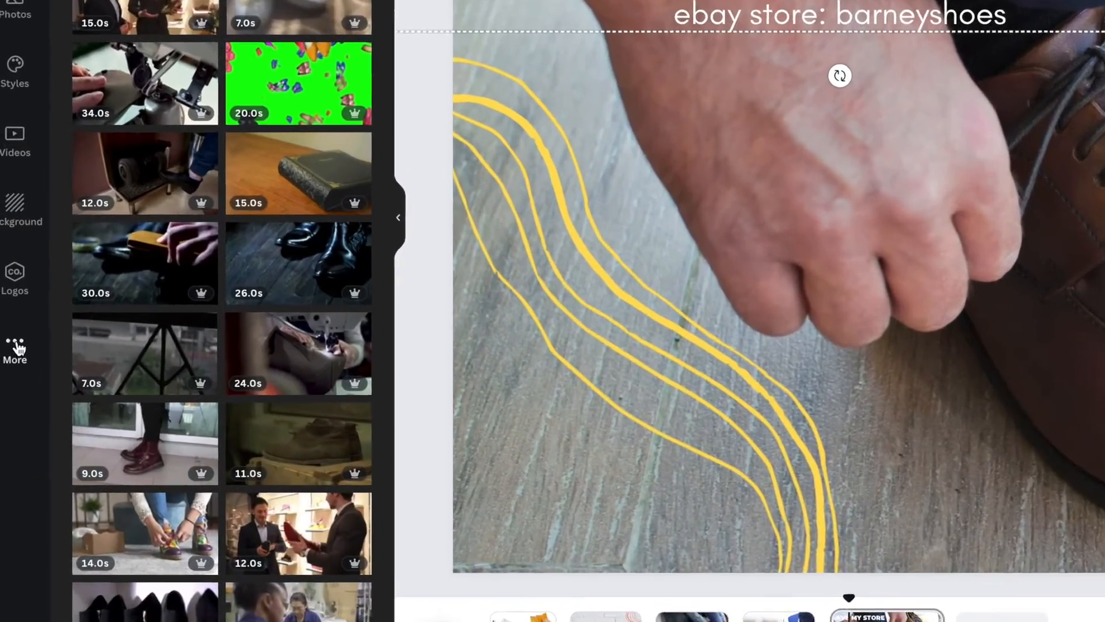
Step: Add the "Advertising" music track and position it to span the whole 16.9-second video
{"action": "left_click", "coordinate": [17, 348]}
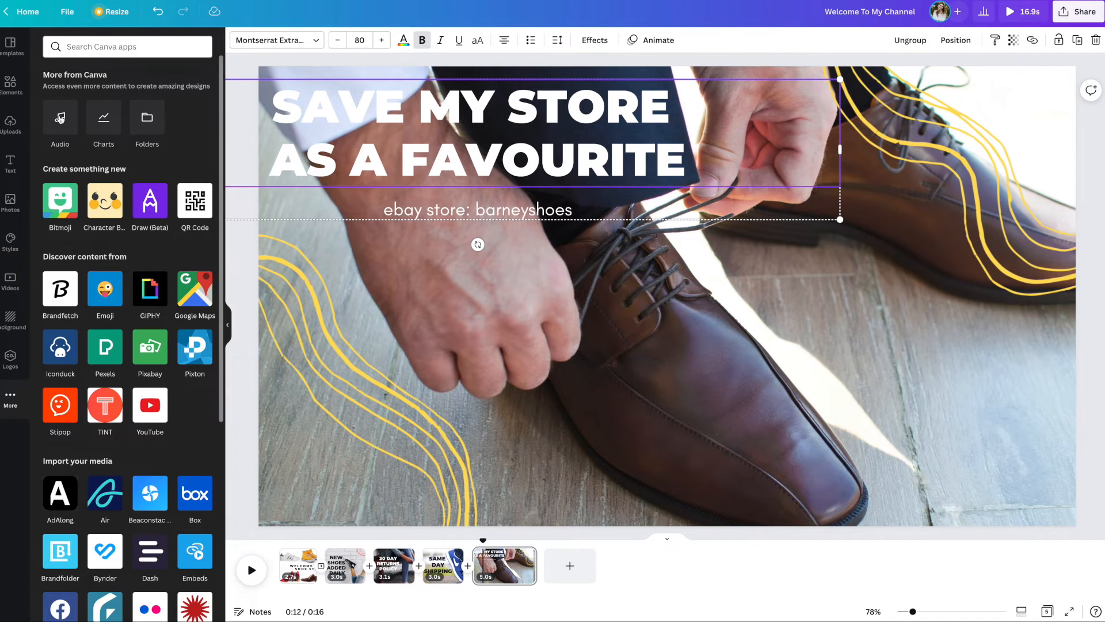
{"action": "left_click", "coordinate": [60, 118]}
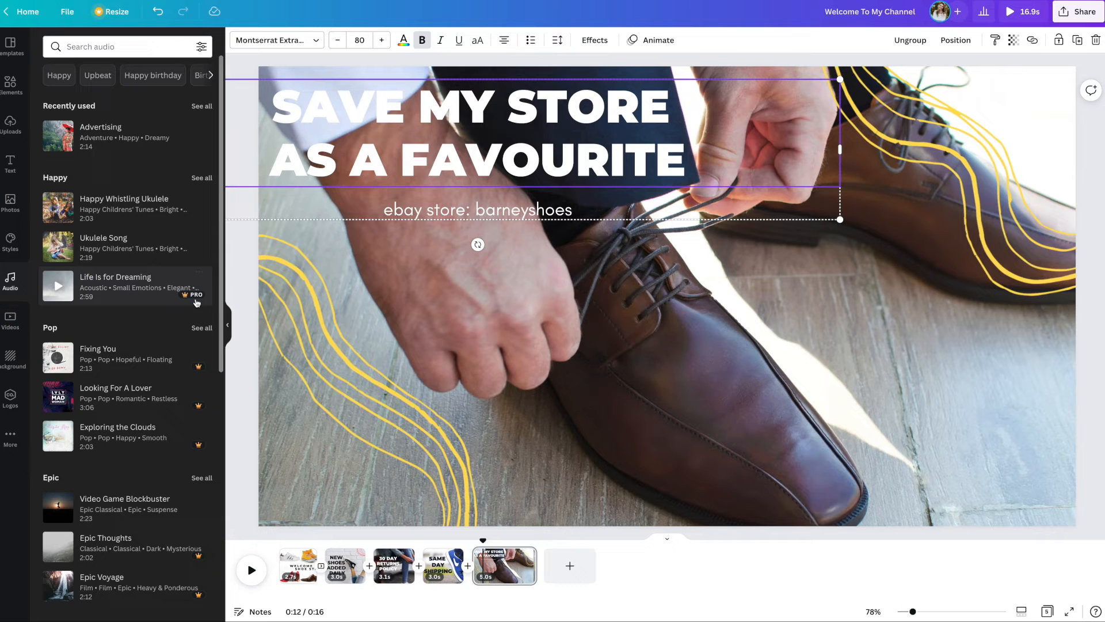
{"action": "mouse_move", "coordinate": [206, 302]}
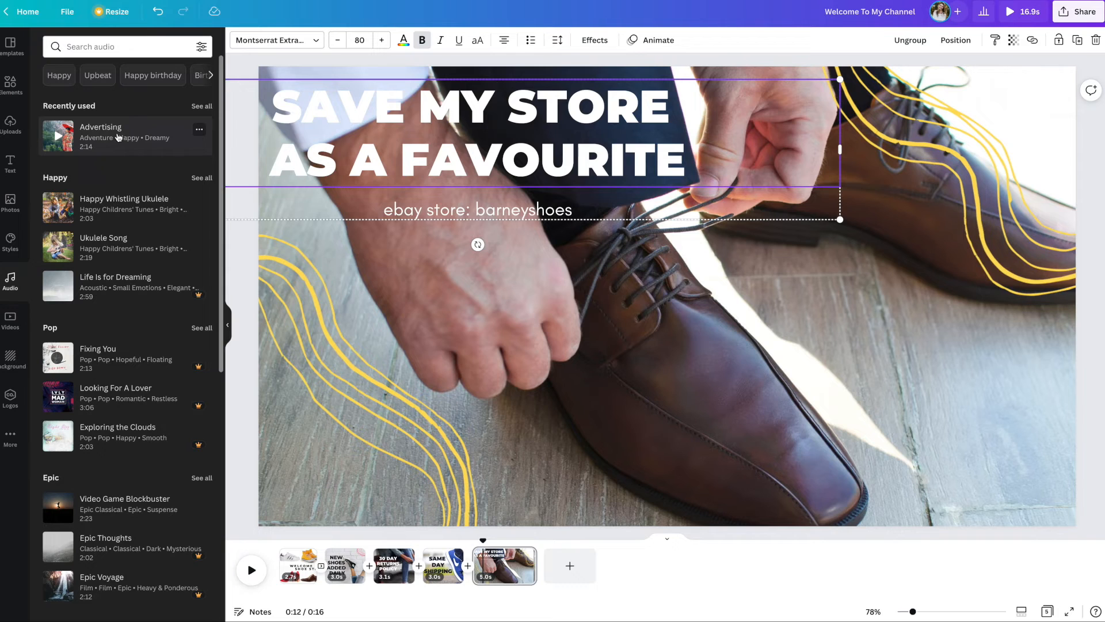
{"action": "left_click", "coordinate": [118, 137]}
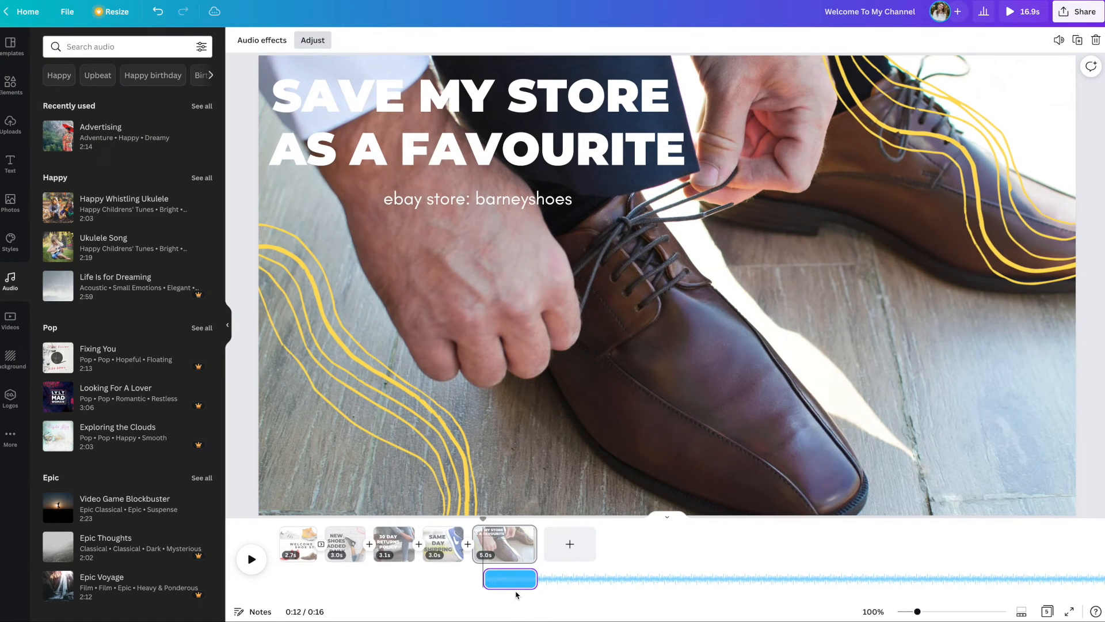
{"action": "left_click_drag", "start_coordinate": [505, 583], "coordinate": [587, 573]}
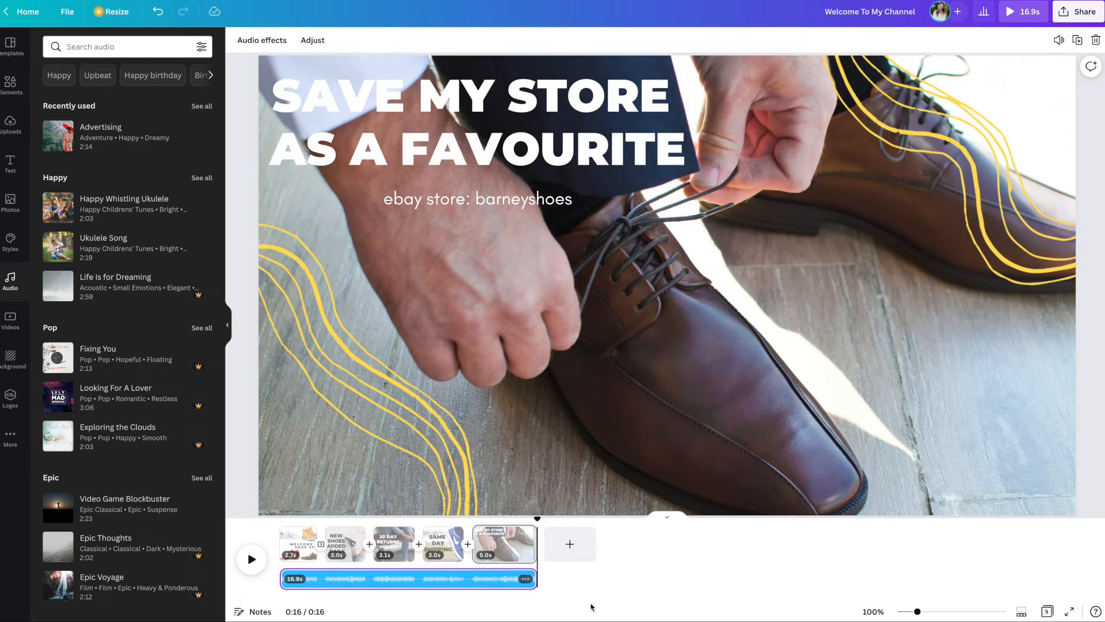
Step: Set the music track's volume to 20 and play the video
{"action": "left_click", "coordinate": [499, 582]}
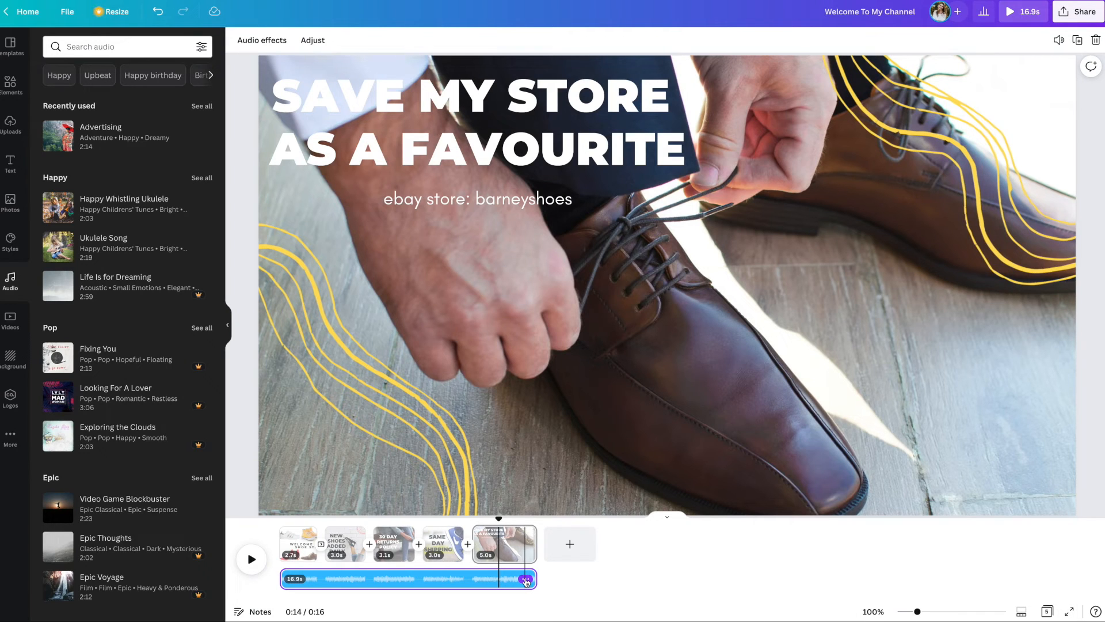
{"action": "left_click", "coordinate": [526, 580]}
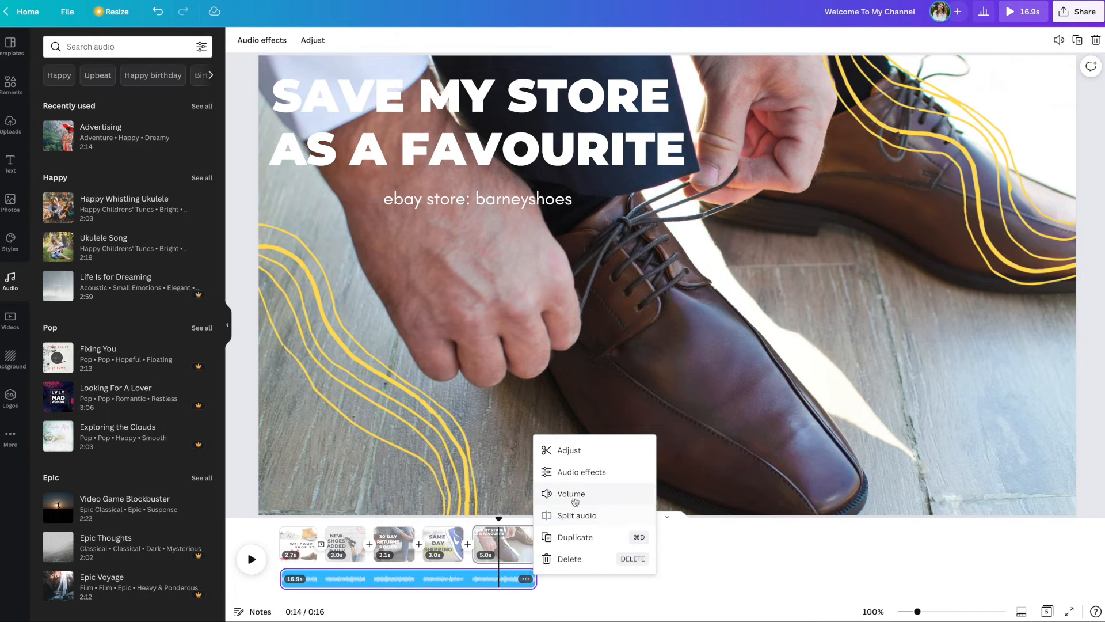
{"action": "left_click", "coordinate": [573, 497]}
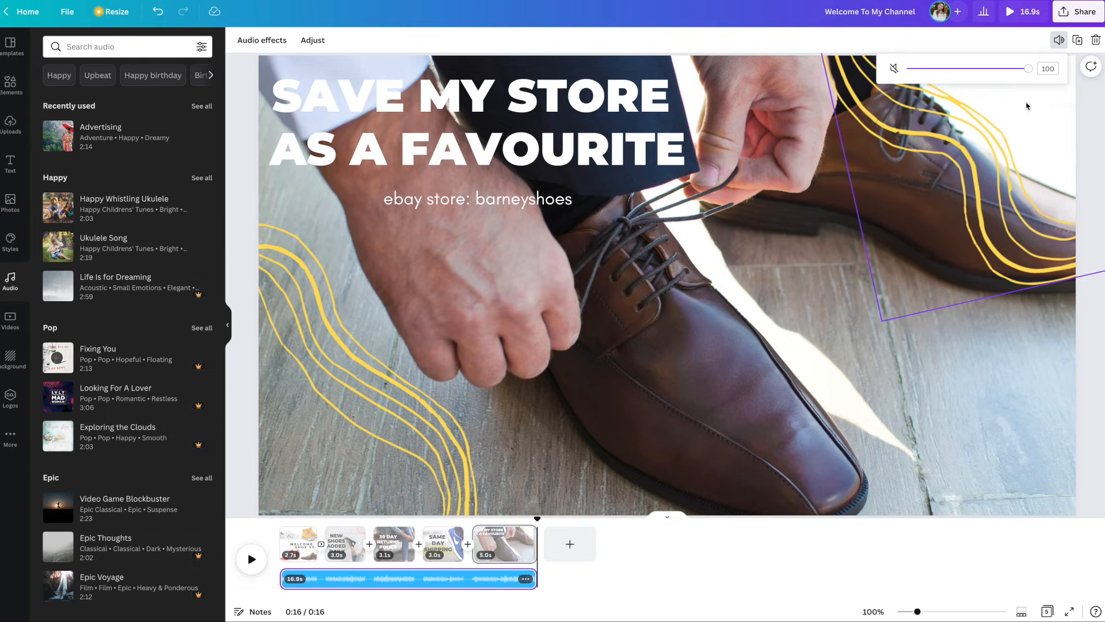
{"action": "left_click_drag", "start_coordinate": [1028, 69], "coordinate": [930, 69]}
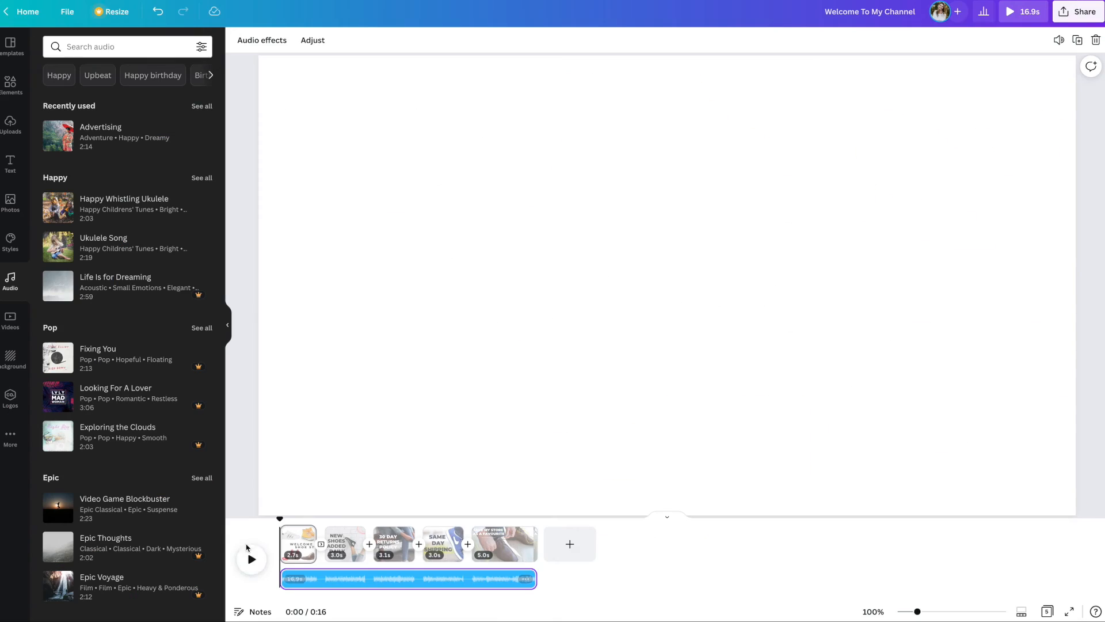
{"action": "left_click", "coordinate": [252, 559]}
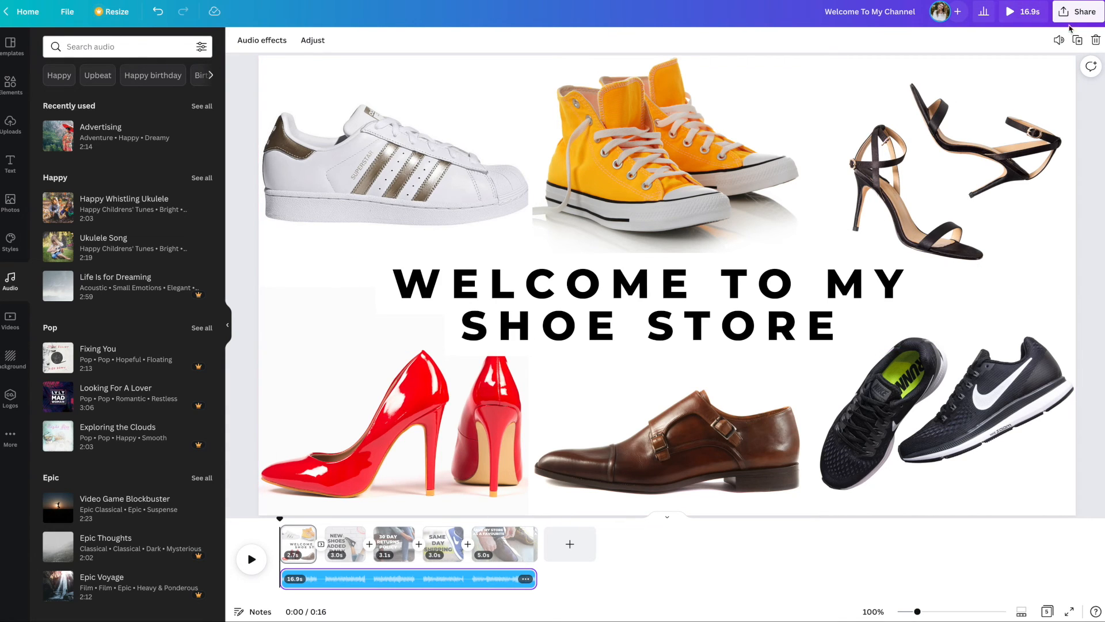
Step: Download all 5 pages of the design as an MP4 video
{"action": "left_click", "coordinate": [1077, 13]}
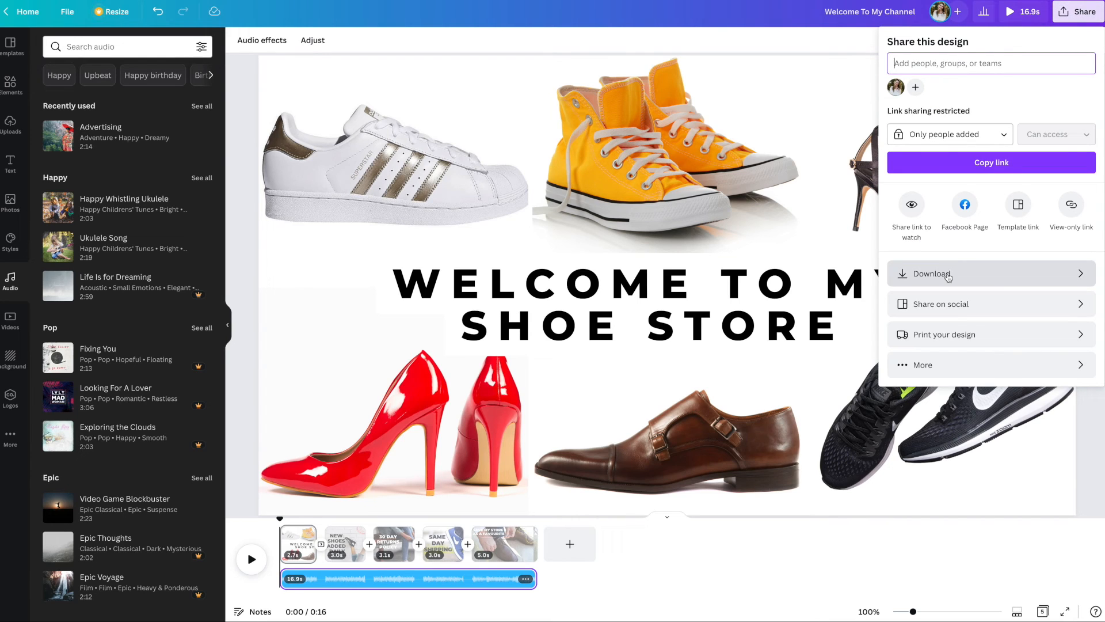
{"action": "left_click", "coordinate": [948, 274]}
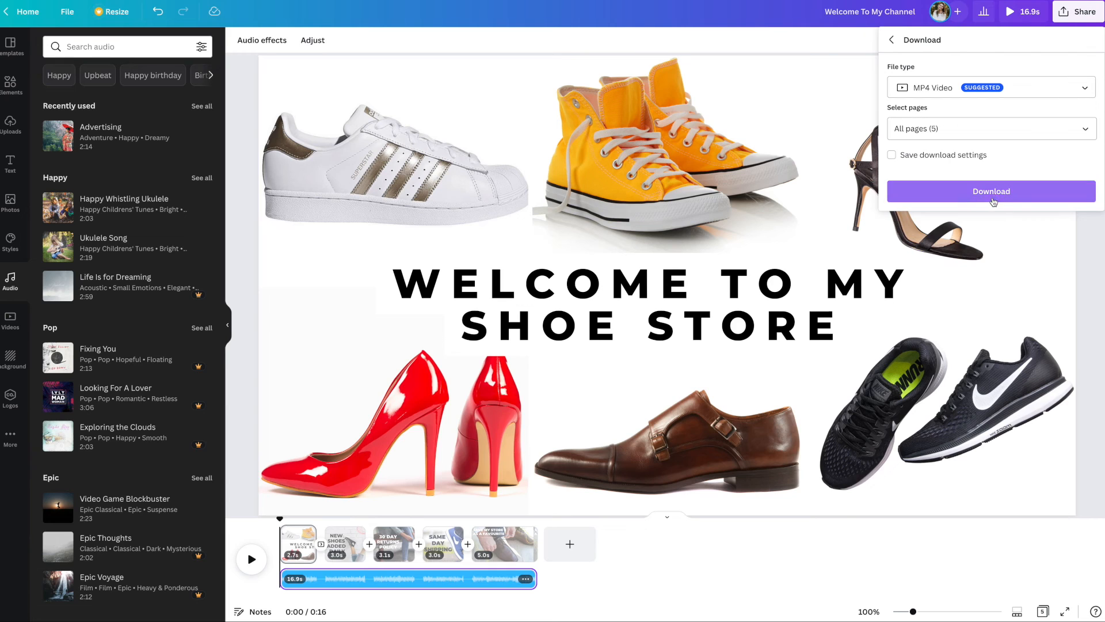
{"action": "left_click", "coordinate": [992, 192]}
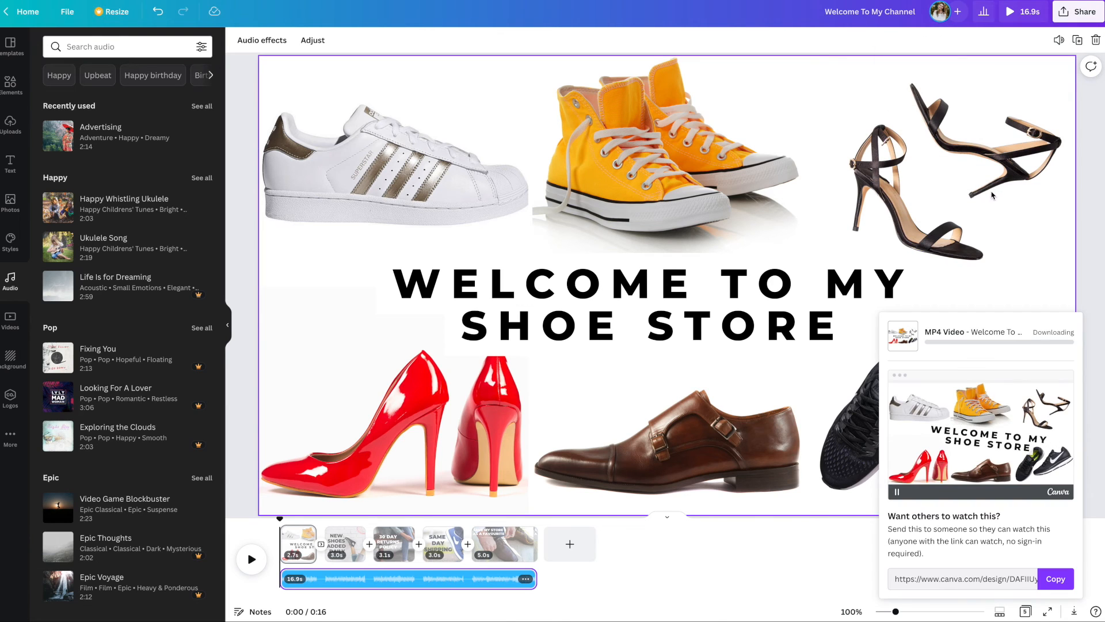